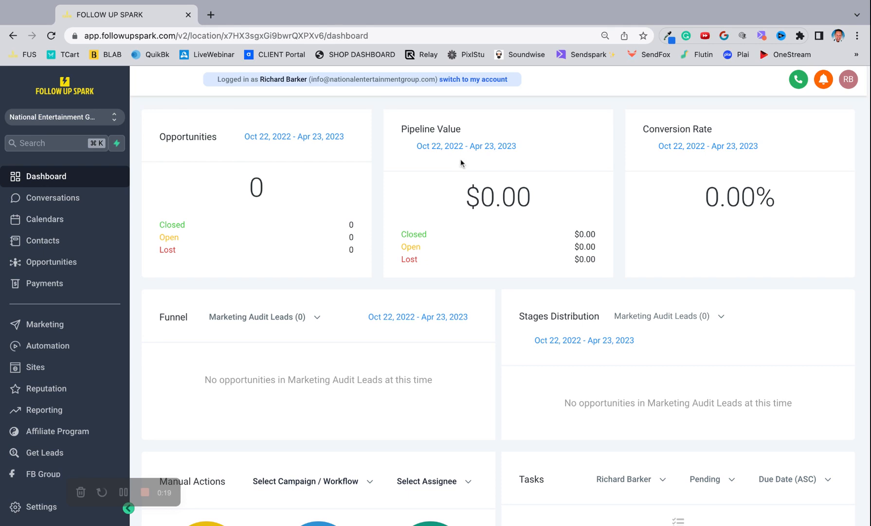
- Open the account's Settings on the Business Profile page
scroll(517, 381, down, 4)
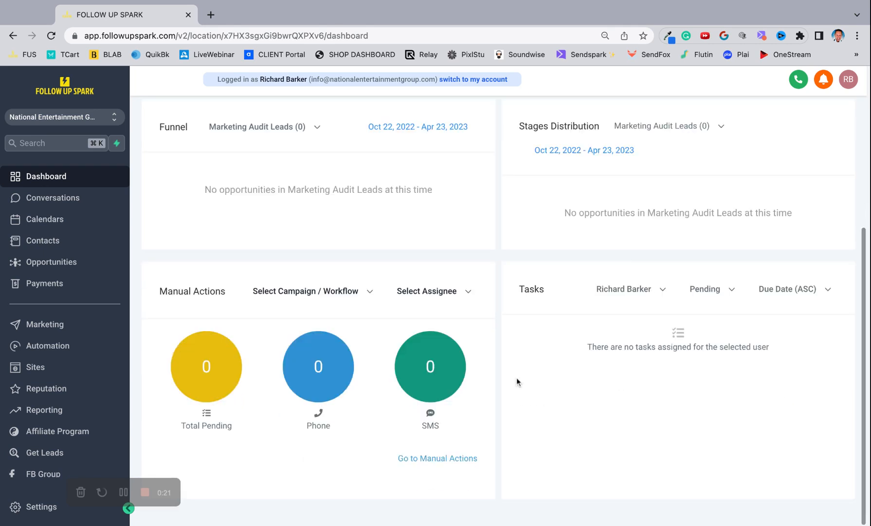
scroll(517, 389, up, 4)
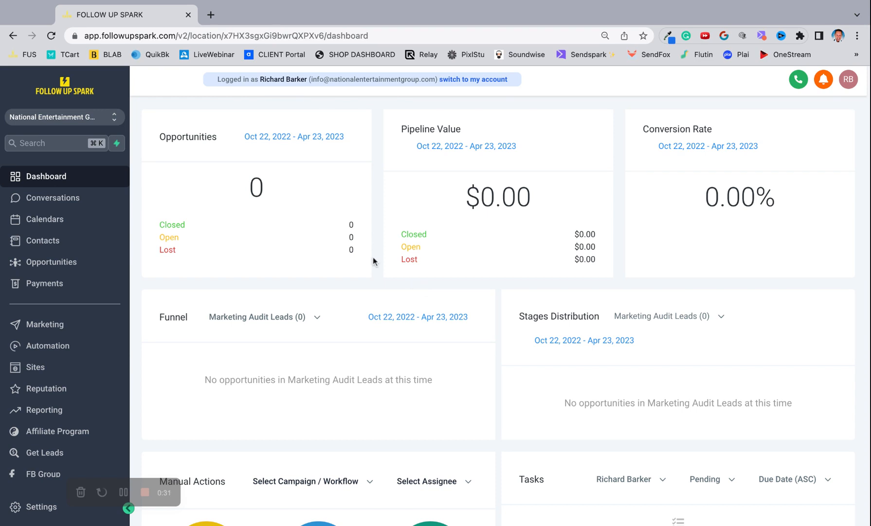
scroll(34, 428, down, 1)
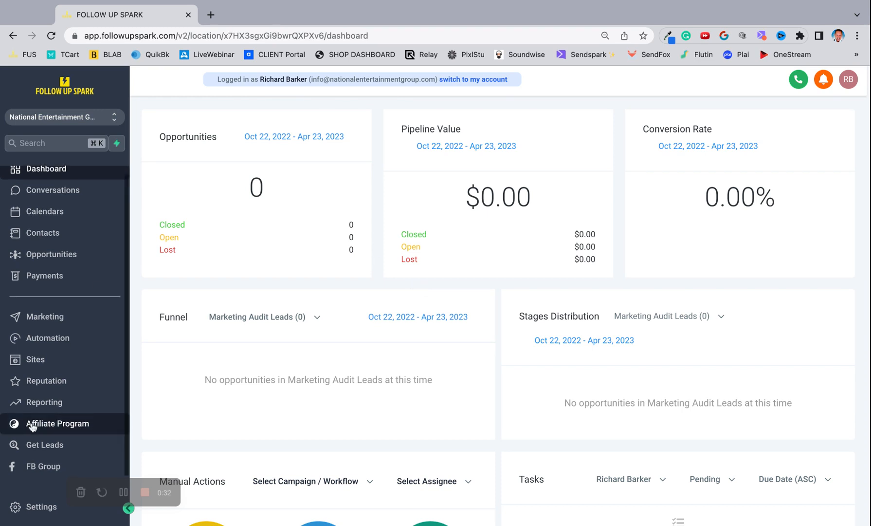
click(38, 508)
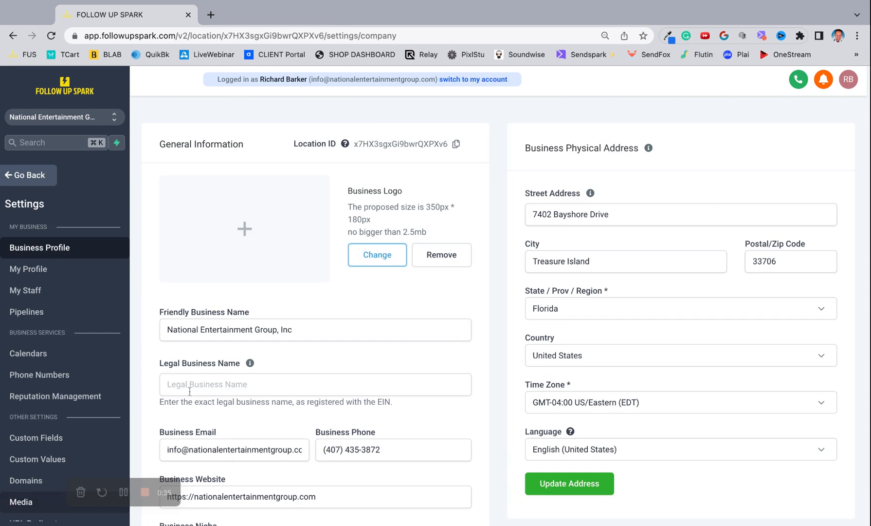
- Review the Business Profile's general information, physical address, business information and authorized representative sections
scroll(386, 360, down, 1)
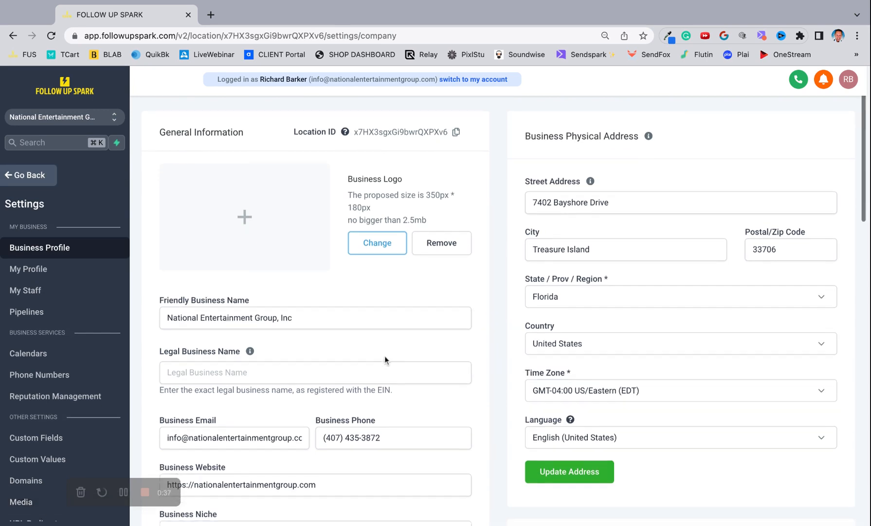
scroll(386, 359, up, 1)
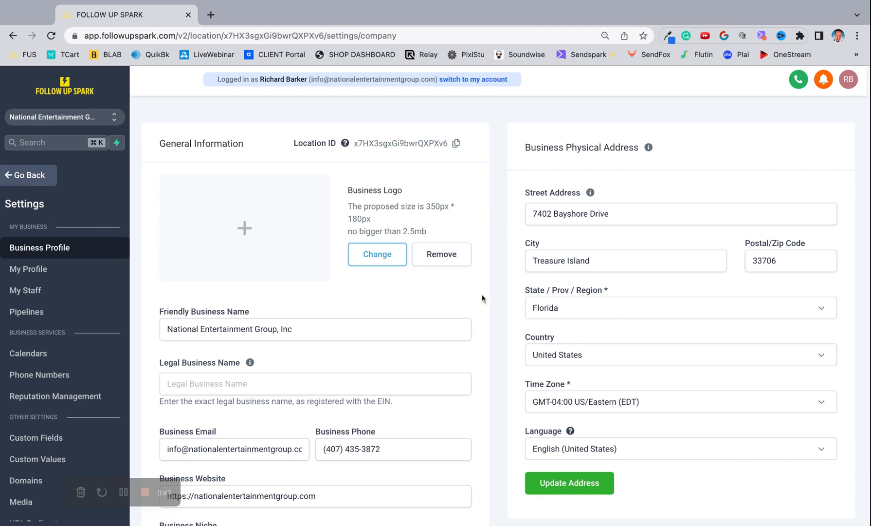
scroll(431, 312, down, 2)
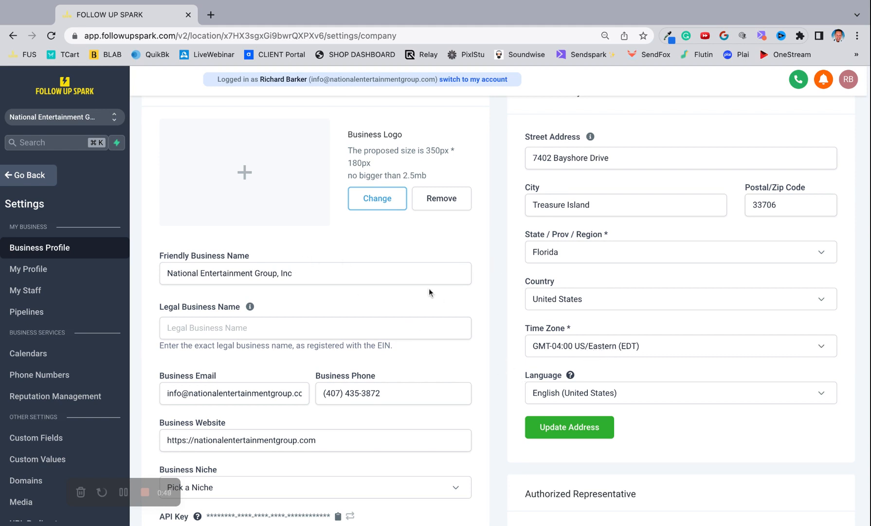
click(186, 322)
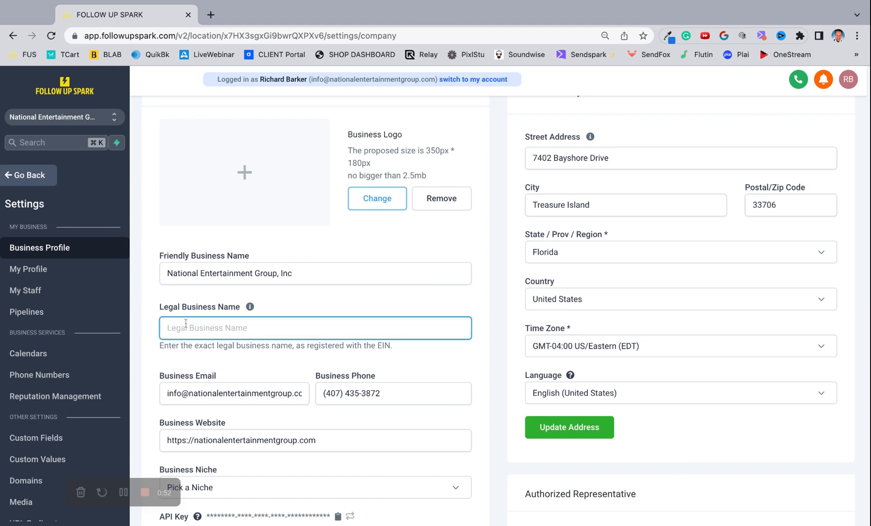
click(155, 314)
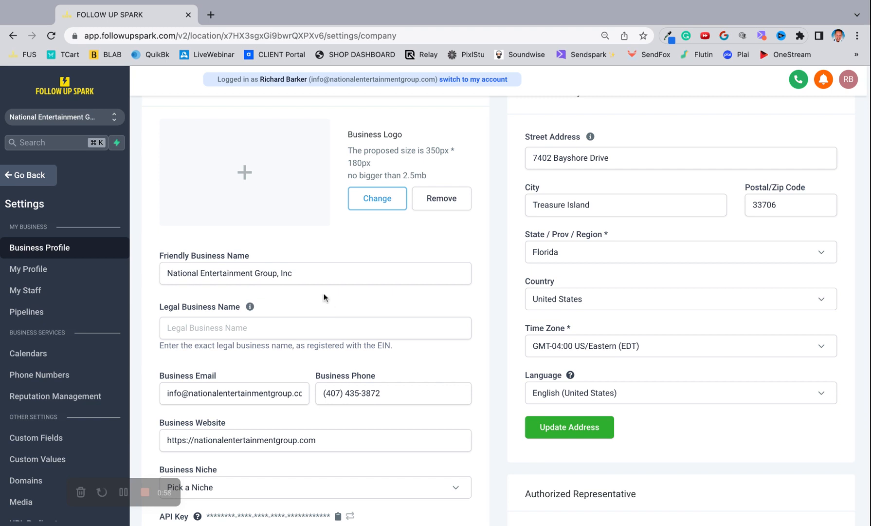
scroll(370, 332, down, 2)
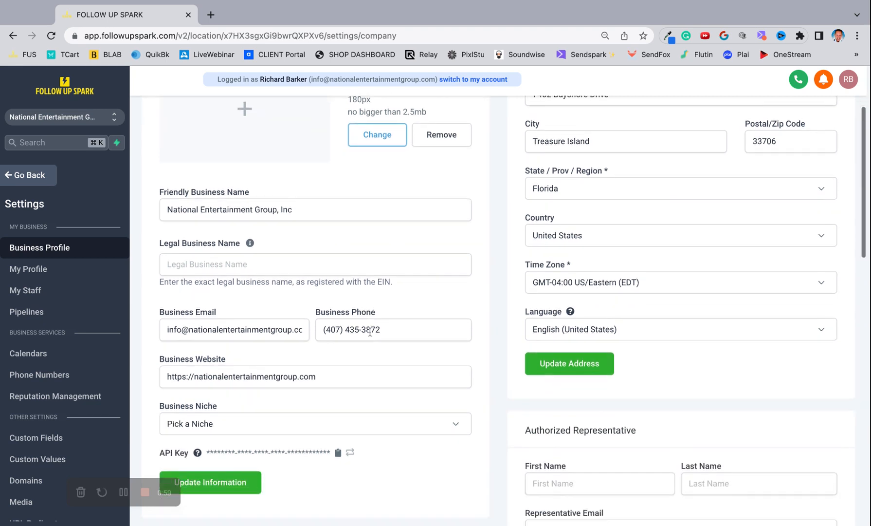
scroll(370, 331, down, 2)
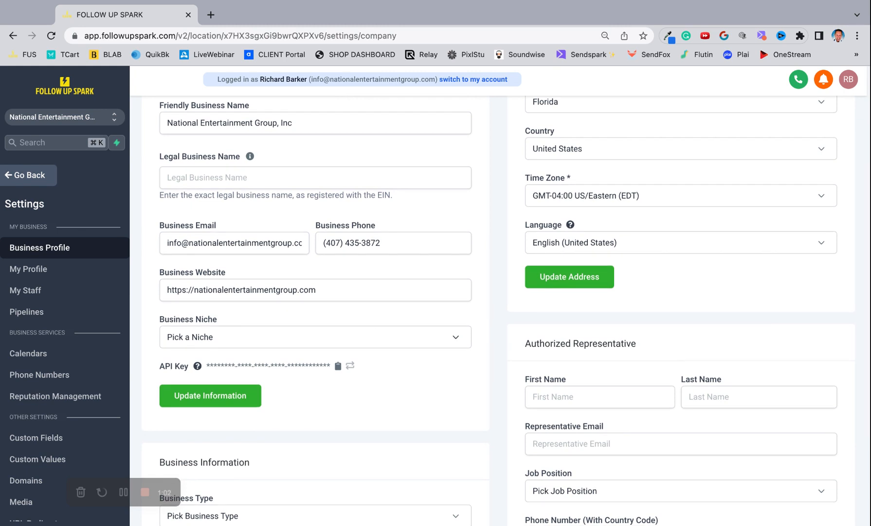
scroll(504, 311, up, 5)
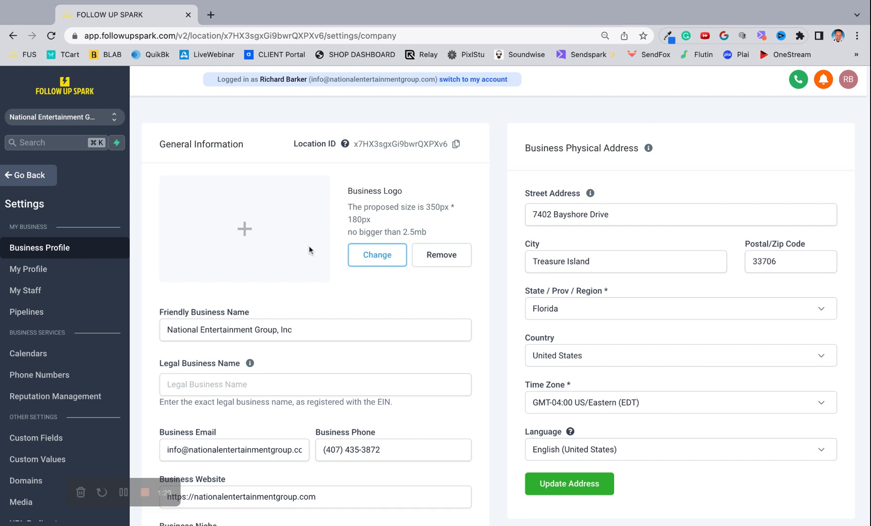
scroll(316, 275, down, 3)
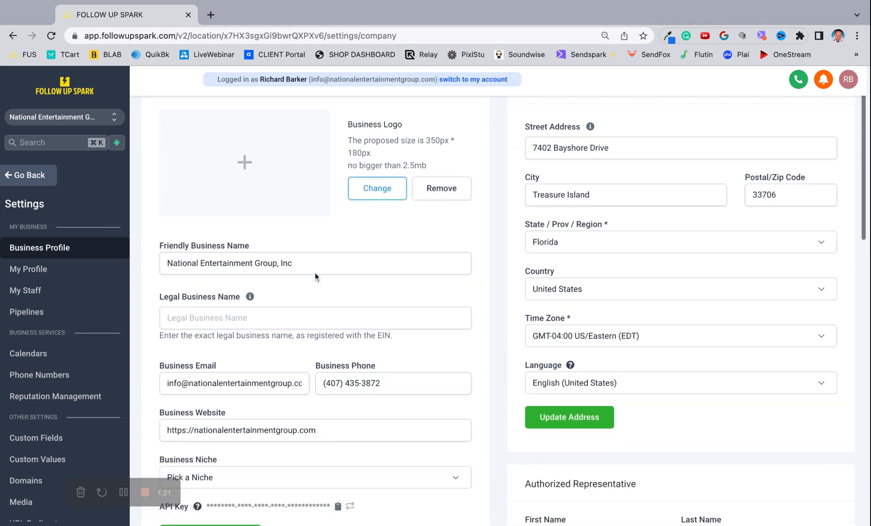
scroll(332, 310, down, 7)
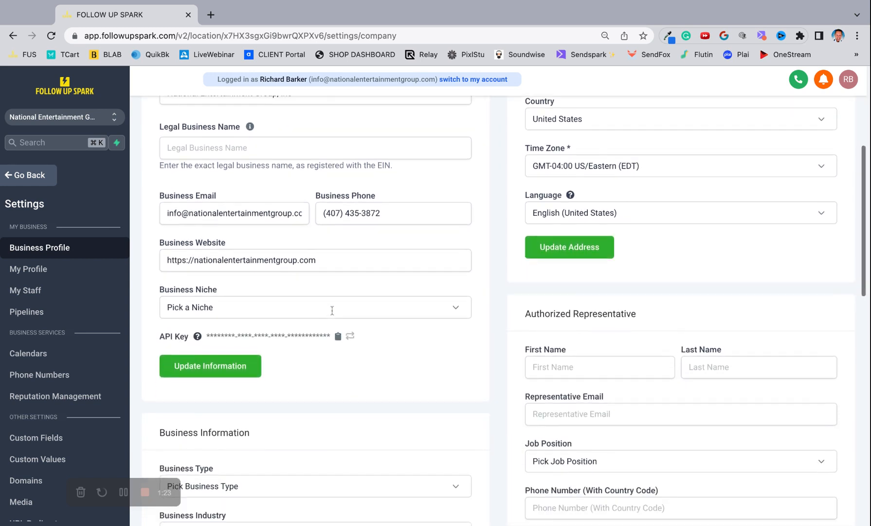
scroll(369, 301, up, 1)
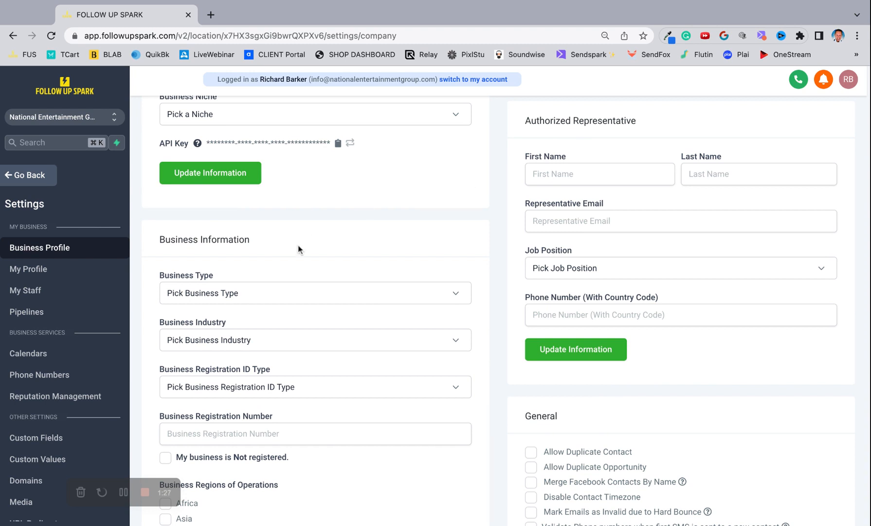
- Enable Merge Facebook Contacts By Name in the General section and update the Authorized Representative information
scroll(314, 251, down, 4)
scroll(314, 250, down, 2)
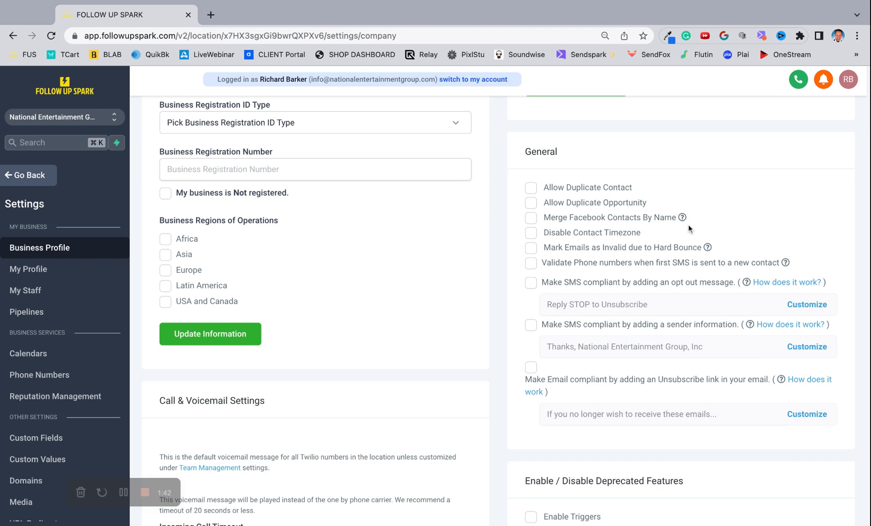
click(530, 217)
scroll(534, 335, down, 2)
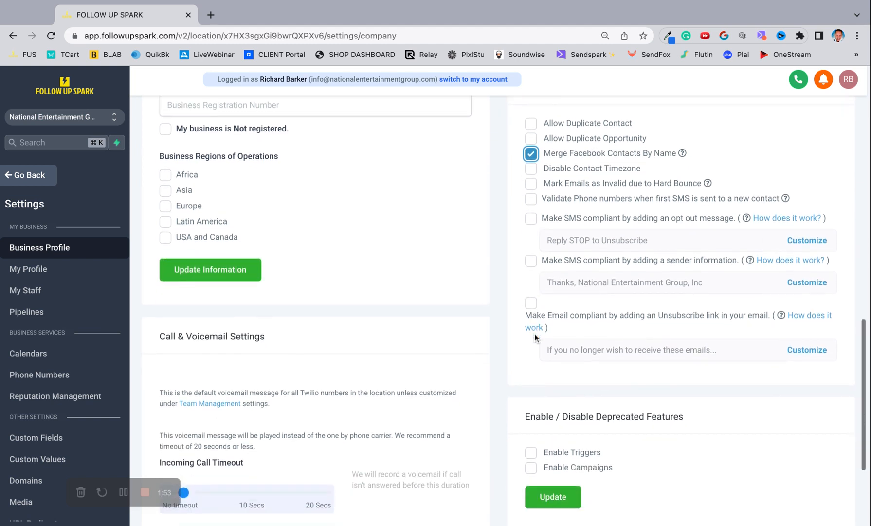
scroll(584, 162, up, 1)
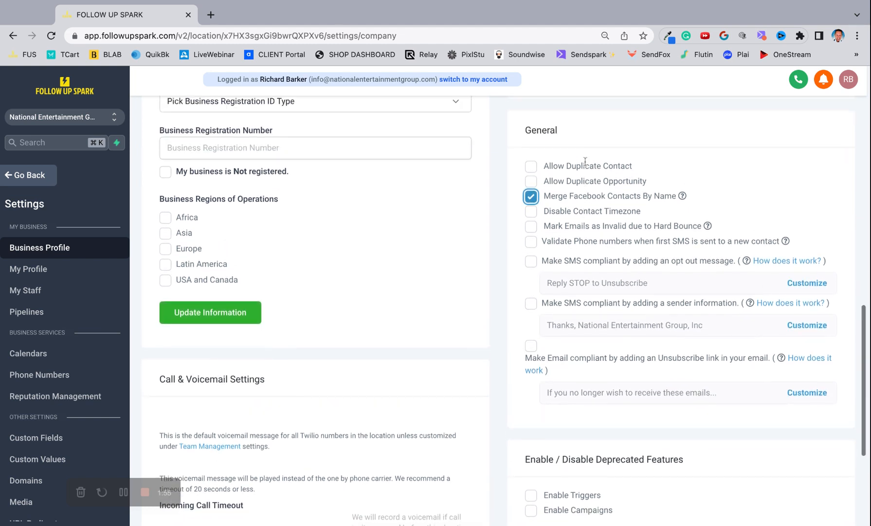
scroll(585, 161, up, 1)
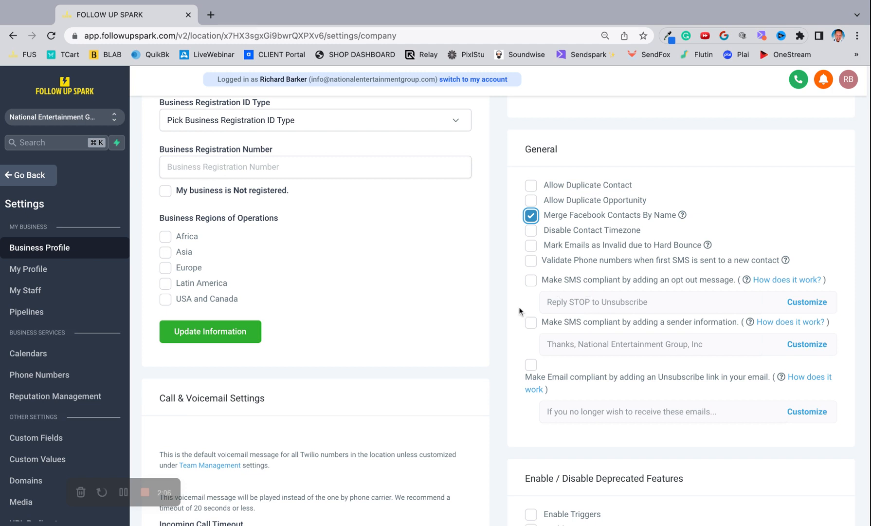
scroll(519, 308, up, 3)
click(576, 209)
- Switch missed call text back on and off again, and save the missed call text settings with it disabled
scroll(456, 354, down, 2)
scroll(456, 354, down, 4)
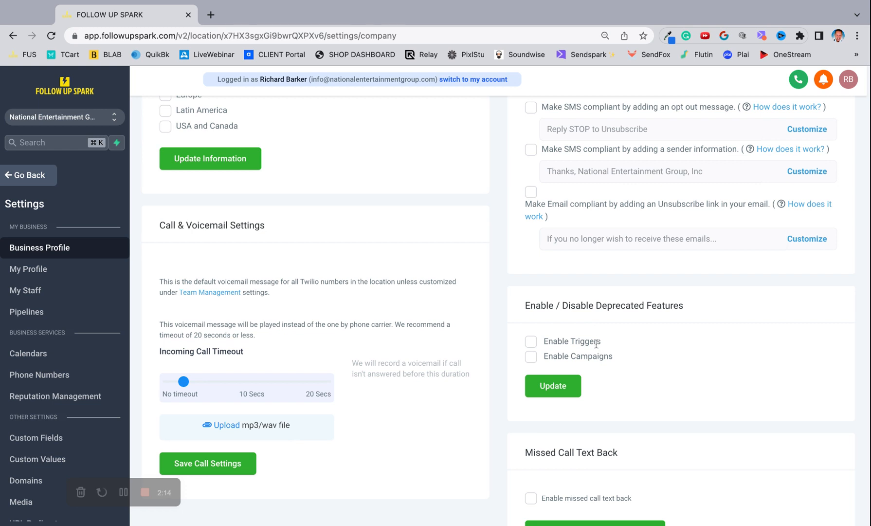
scroll(489, 307, down, 1)
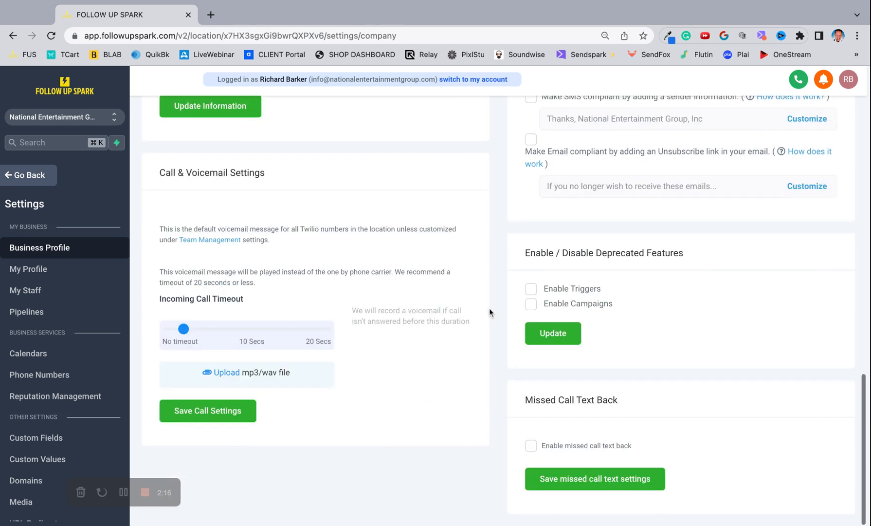
click(531, 446)
click(531, 446)
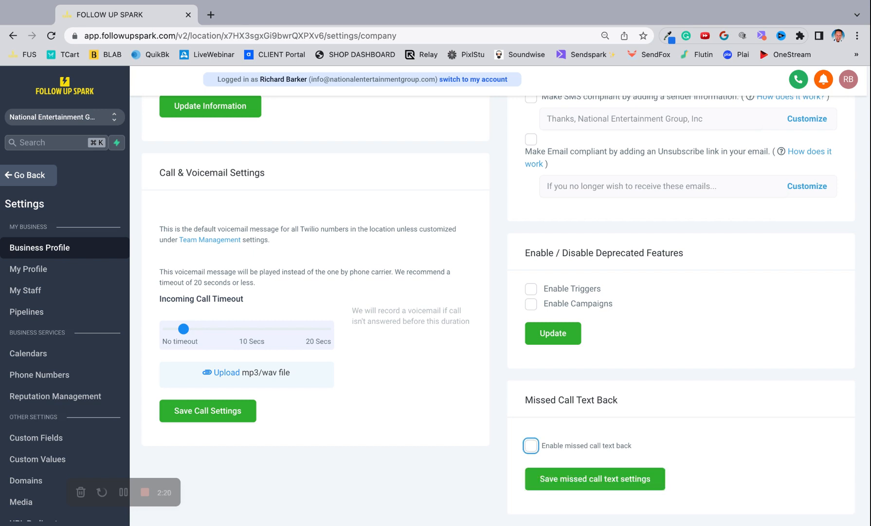
click(546, 479)
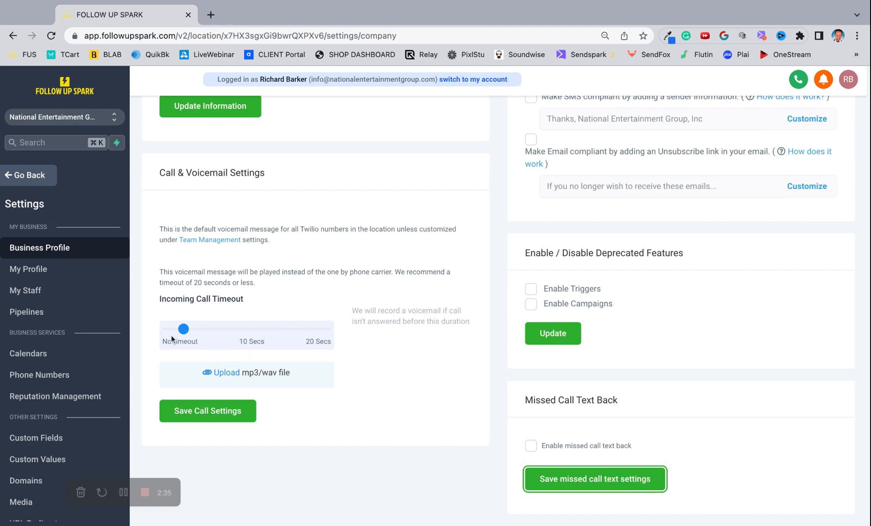
- Set the Incoming Call Timeout slightly above No timeout and upload NEG Voicemail.mp3 as the voicemail message
mouse_move(183, 328)
mouse_down()
mouse_move(247, 329)
mouse_move(168, 329)
mouse_up()
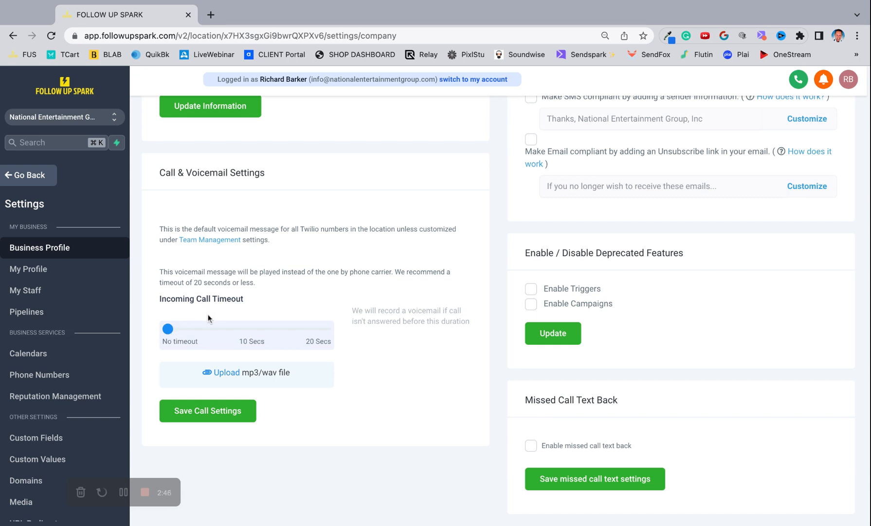
click(175, 329)
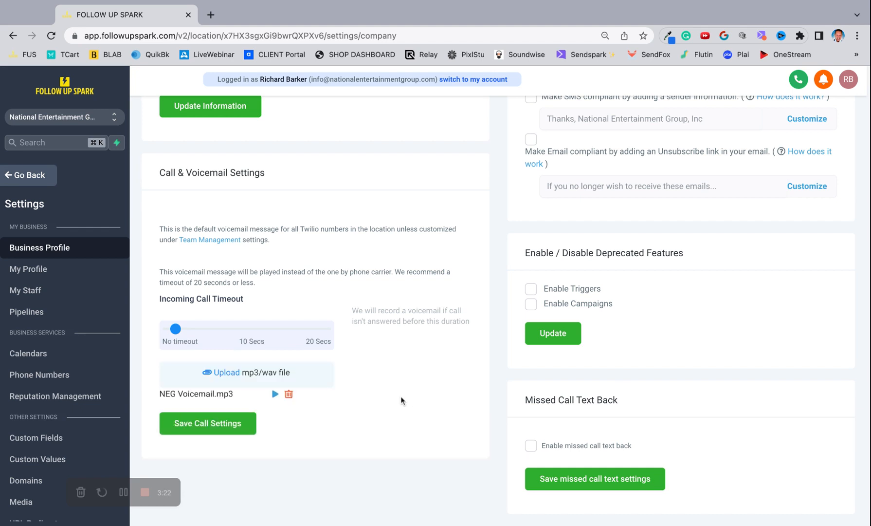
- Preview NEG Voicemail.mp3 briefly, and save the call settings and the deprecated features settings
click(274, 394)
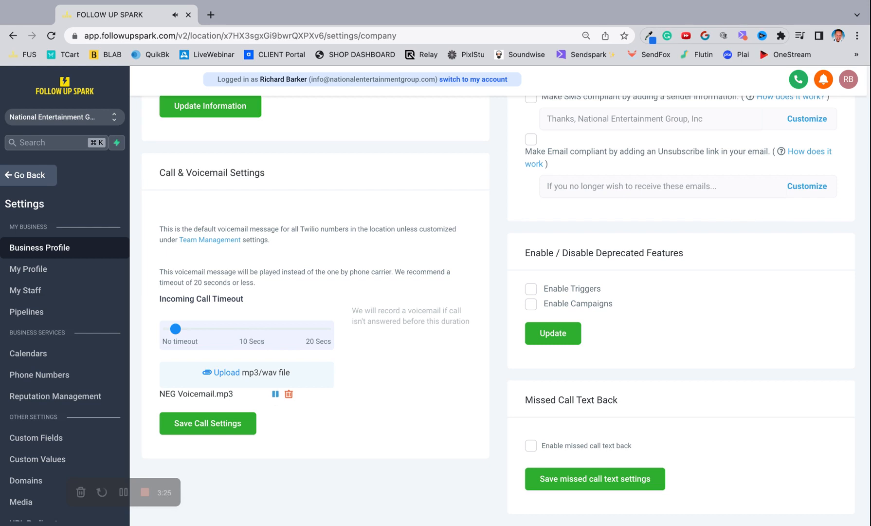
click(275, 394)
click(230, 425)
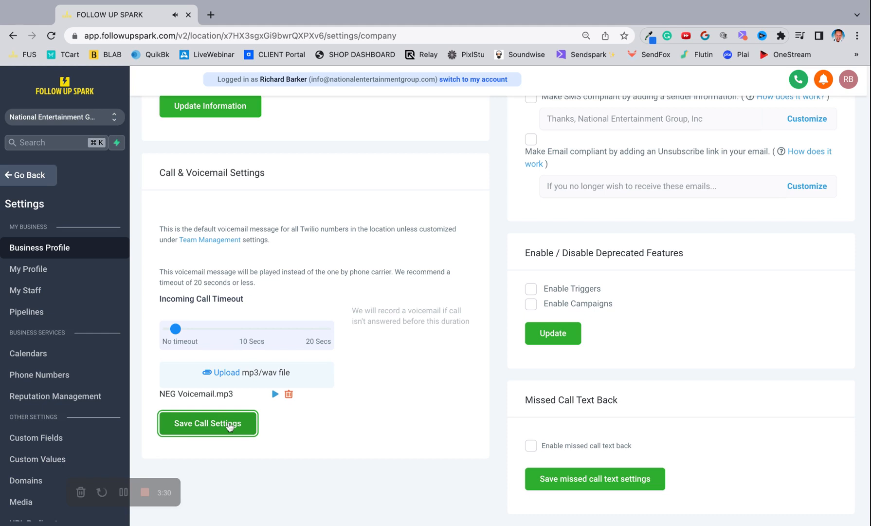
click(561, 342)
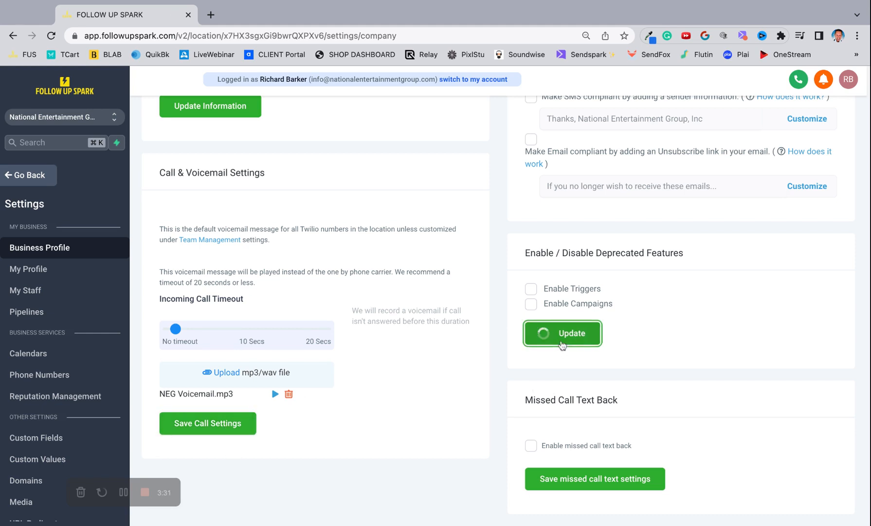
- Return to the dashboard and reopen the Business Profile to check the saved General and Call & Voicemail settings
click(33, 182)
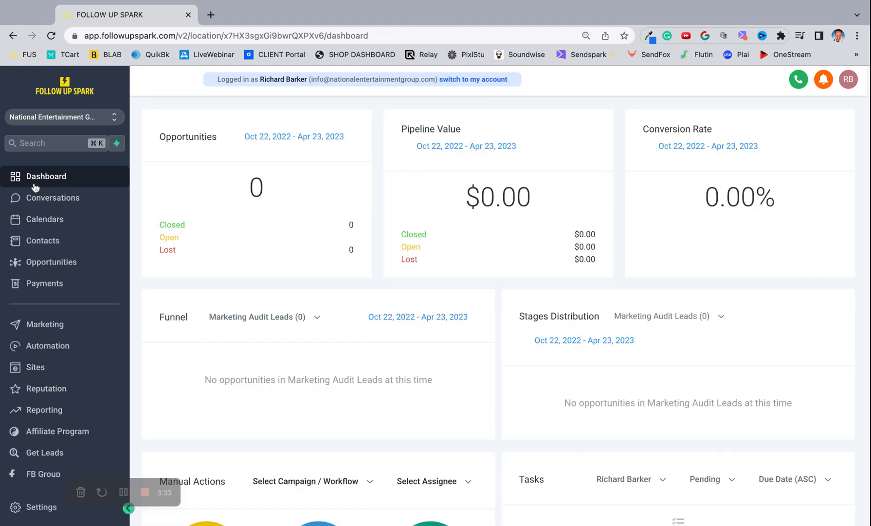
click(39, 507)
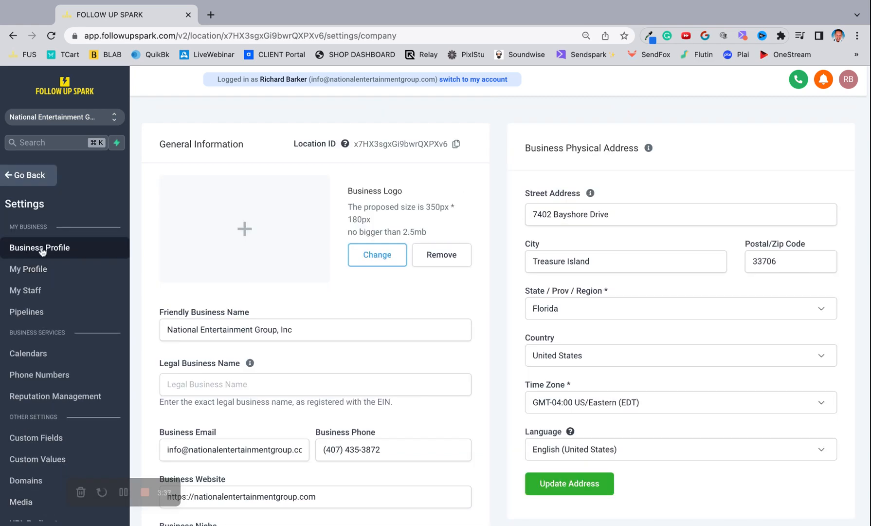
scroll(305, 301, down, 12)
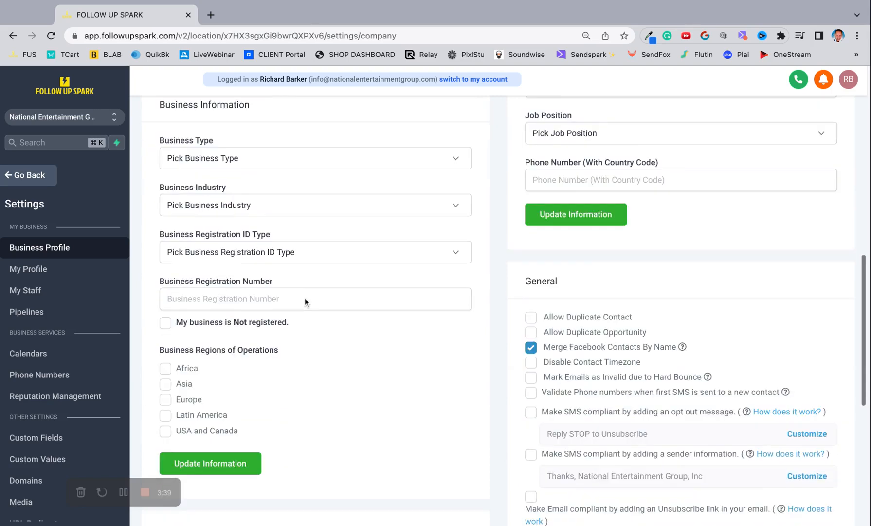
scroll(305, 298, down, 7)
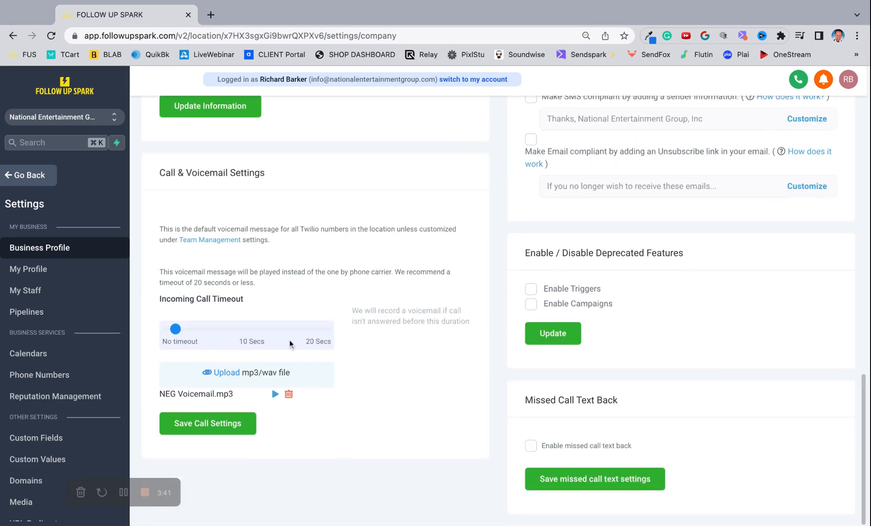
scroll(219, 277, up, 1)
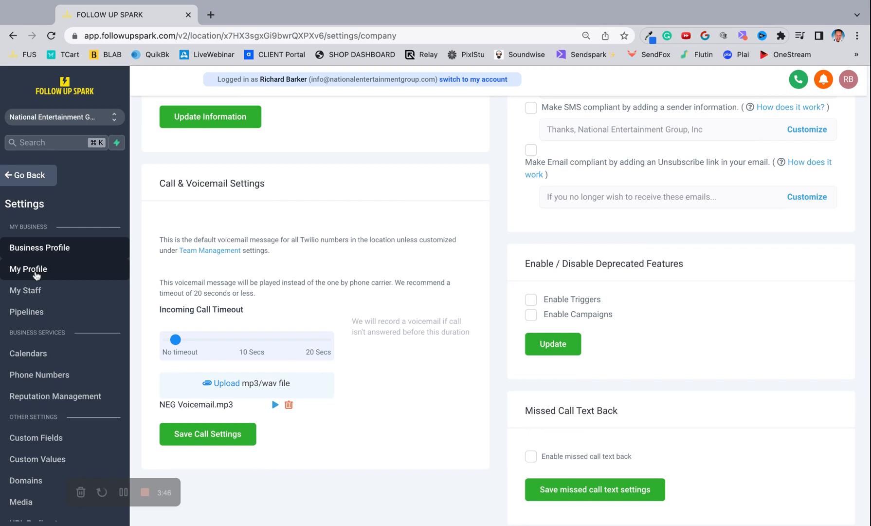
- Open the My Profile settings page with the personal data and password sections
click(36, 270)
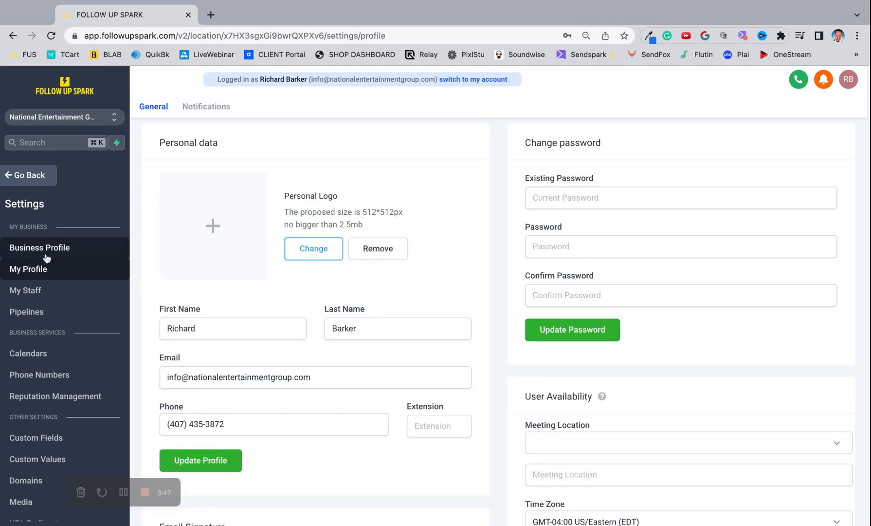
click(38, 252)
click(39, 271)
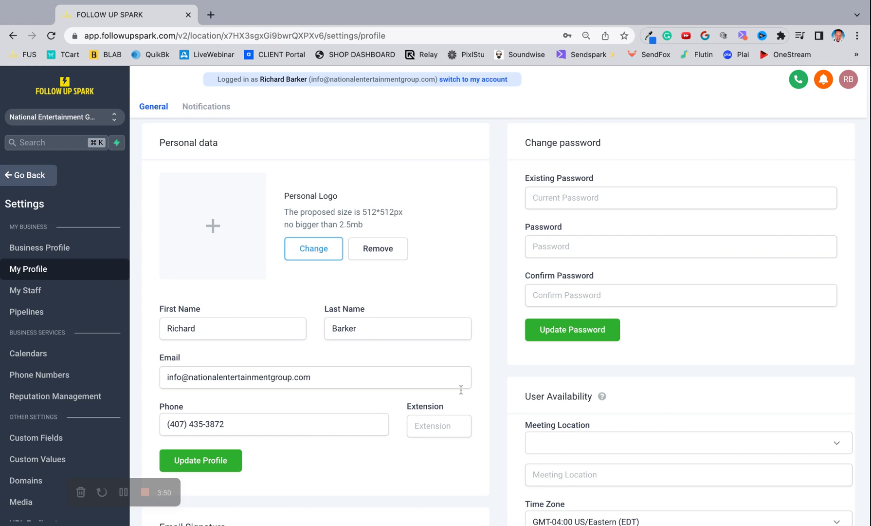
- Review the My Profile page from personal data, email signature and user availability through integrations, calendar configuration and two-way email sync
scroll(486, 281, down, 3)
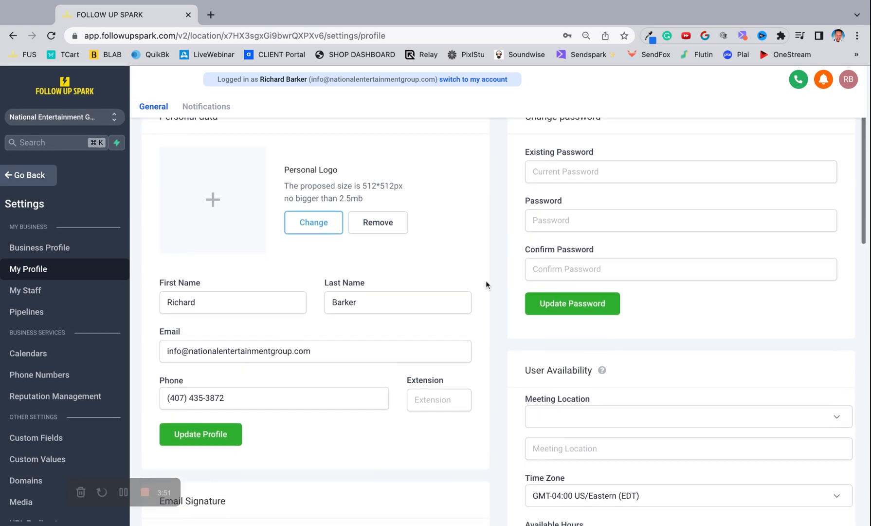
scroll(485, 280, down, 10)
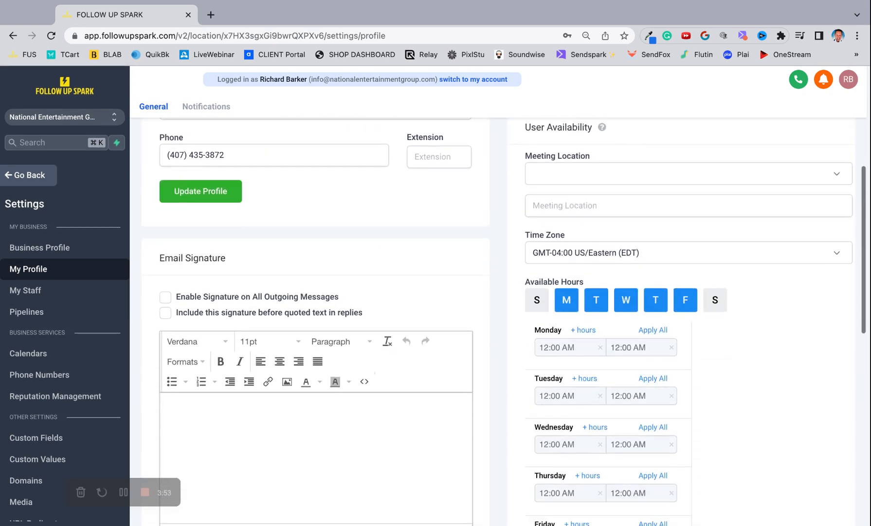
scroll(504, 317, down, 5)
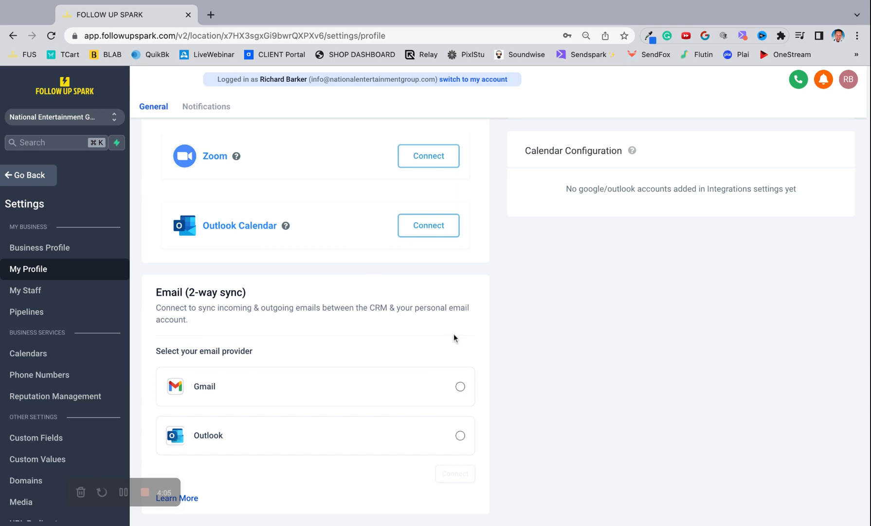
scroll(375, 394, down, 1)
scroll(422, 372, up, 3)
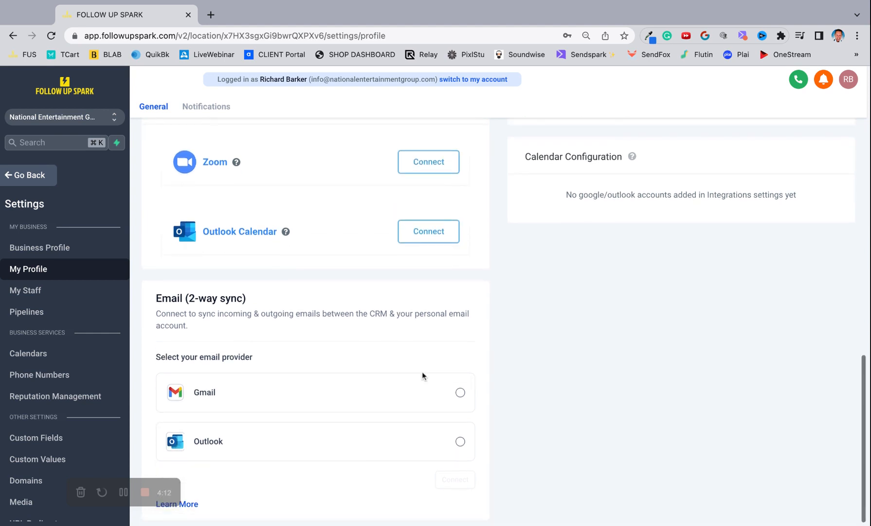
scroll(422, 372, up, 1)
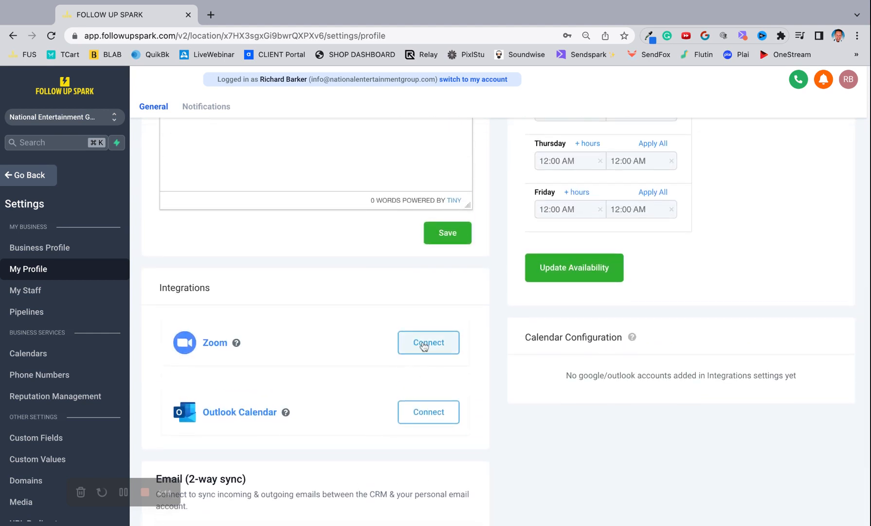
scroll(461, 379, up, 4)
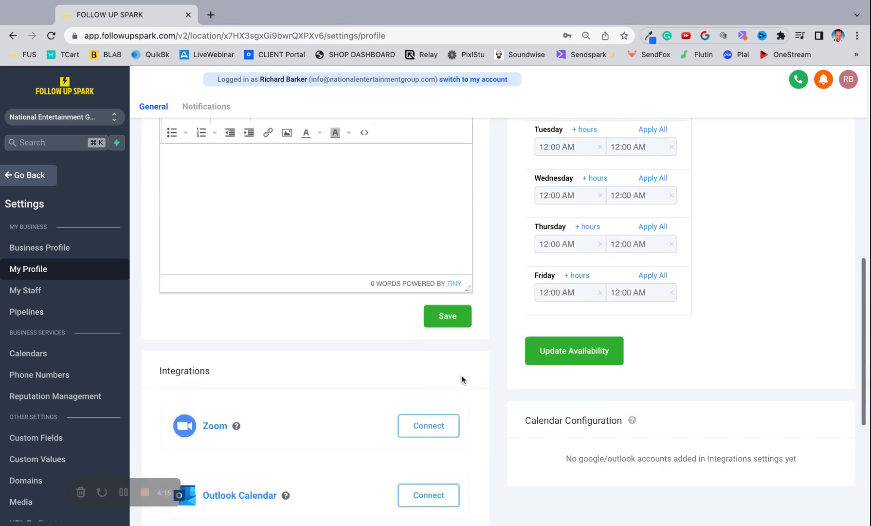
scroll(462, 379, up, 5)
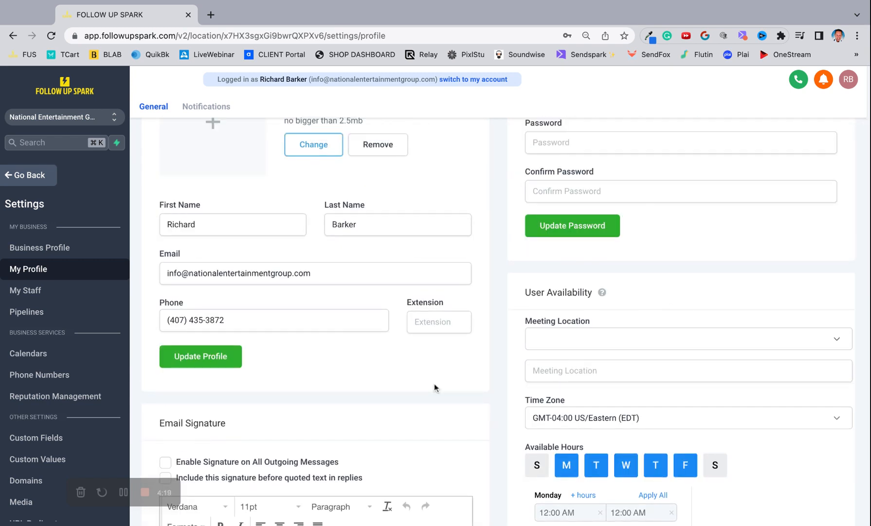
scroll(434, 383, down, 1)
scroll(434, 383, up, 2)
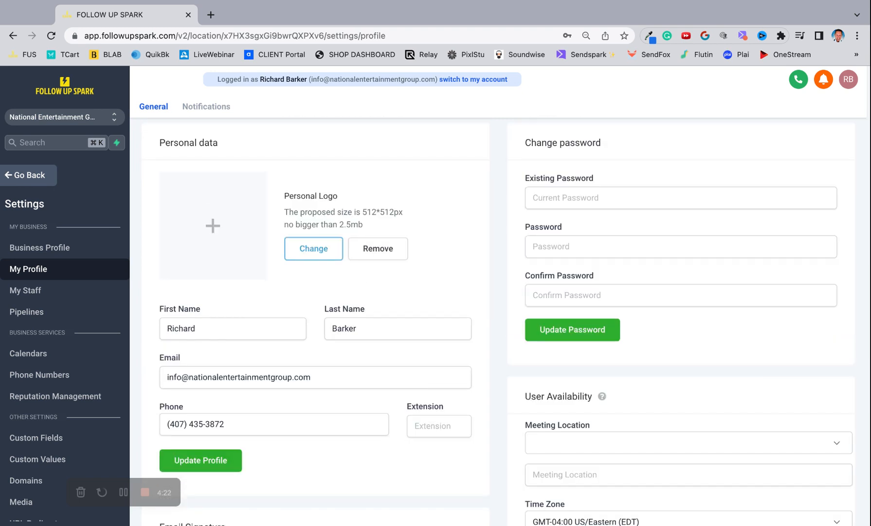
scroll(434, 340, down, 1)
scroll(434, 340, down, 2)
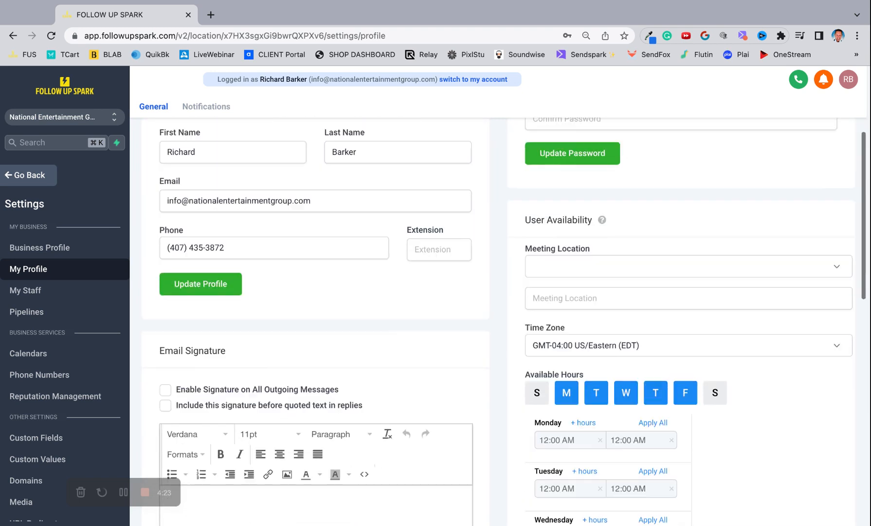
- Open the My Staff settings, start a new employee entry and examine its User Info fields
click(54, 290)
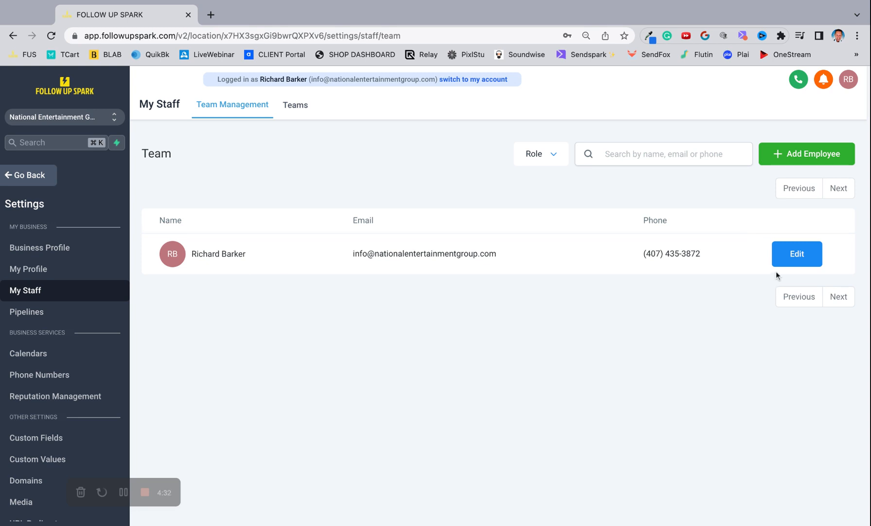
click(779, 158)
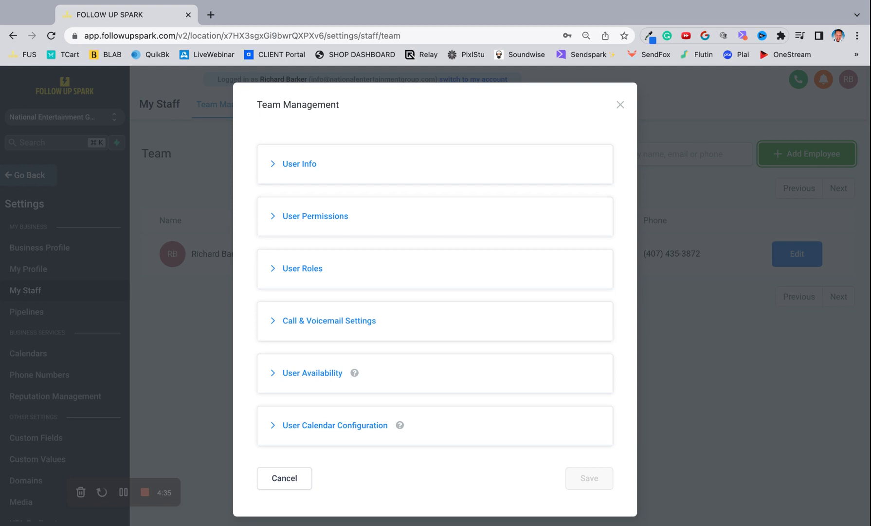
click(272, 164)
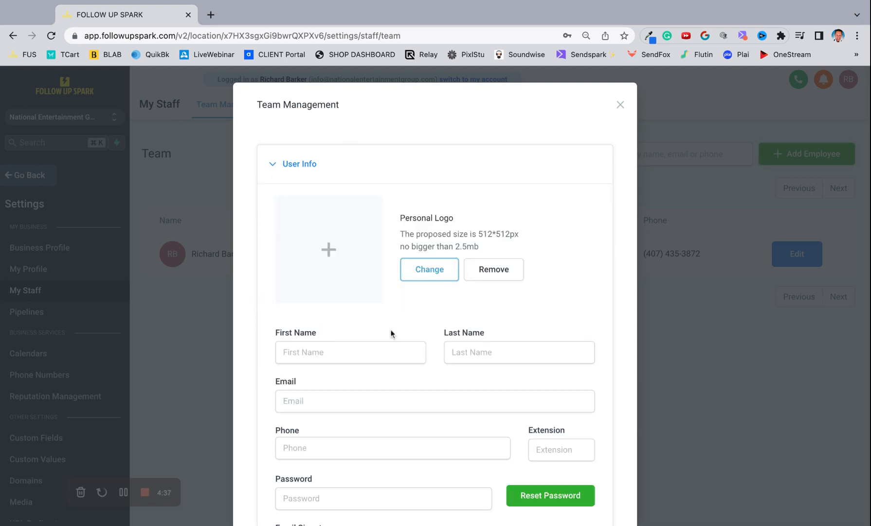
scroll(402, 337, down, 2)
scroll(402, 338, down, 3)
scroll(404, 349, down, 15)
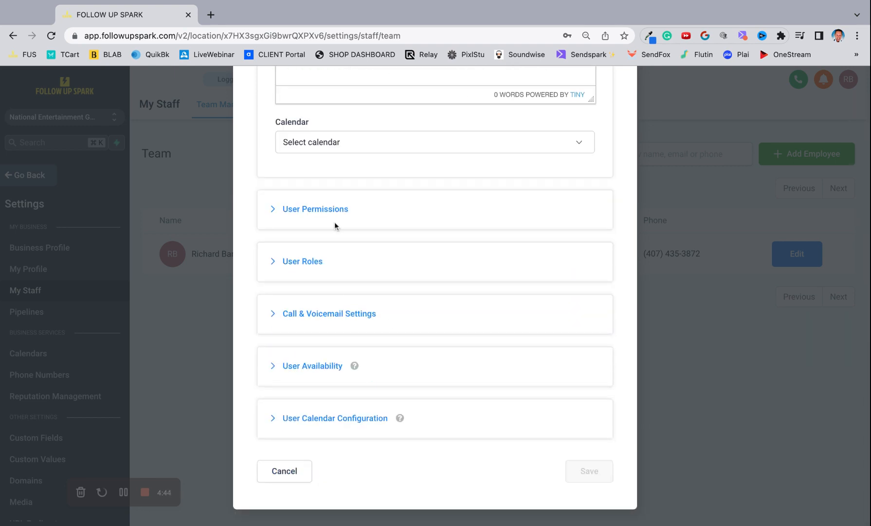
- Examine the User Role choices in the new employee form's User Roles section, and collapse the section again
click(274, 263)
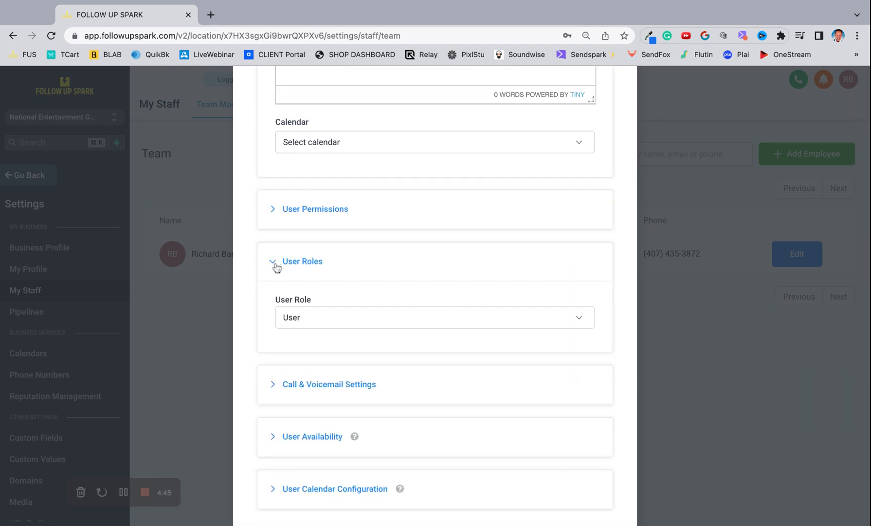
click(300, 318)
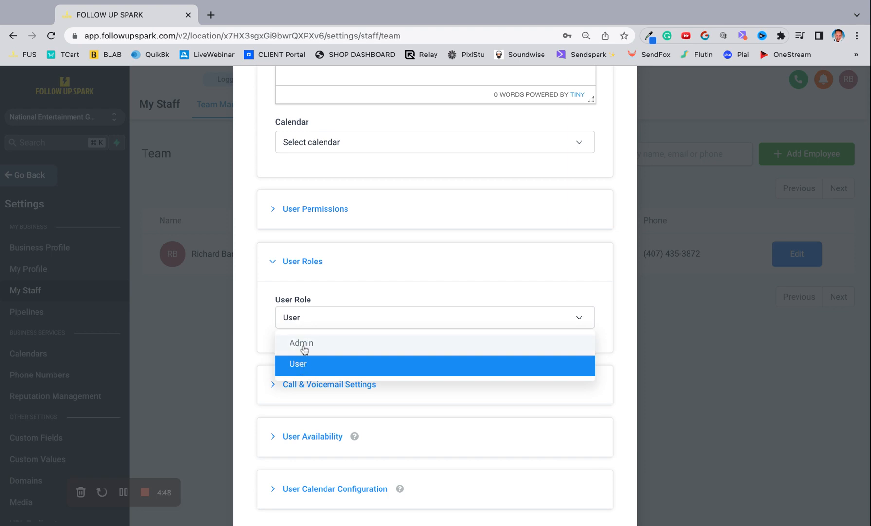
click(278, 277)
click(274, 266)
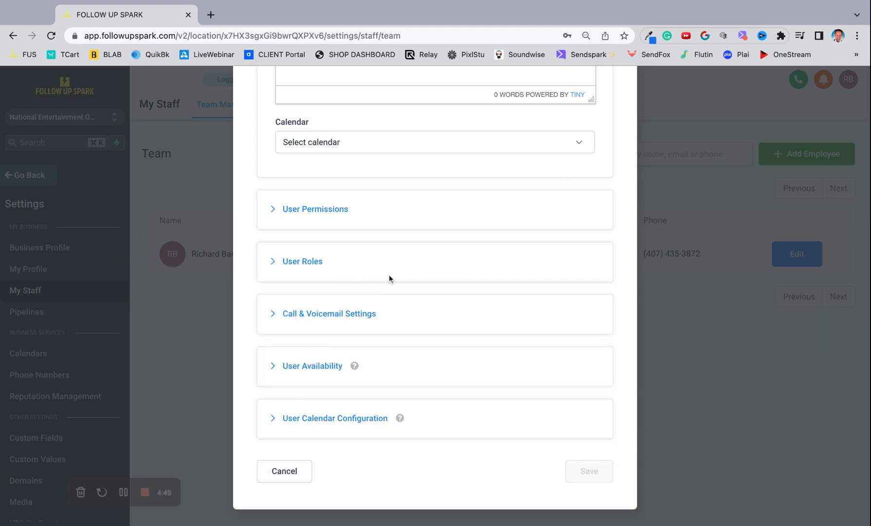
- Review the User Permissions switches in the new employee form, and close the form without saving
scroll(389, 276, up, 10)
scroll(389, 276, down, 10)
click(272, 215)
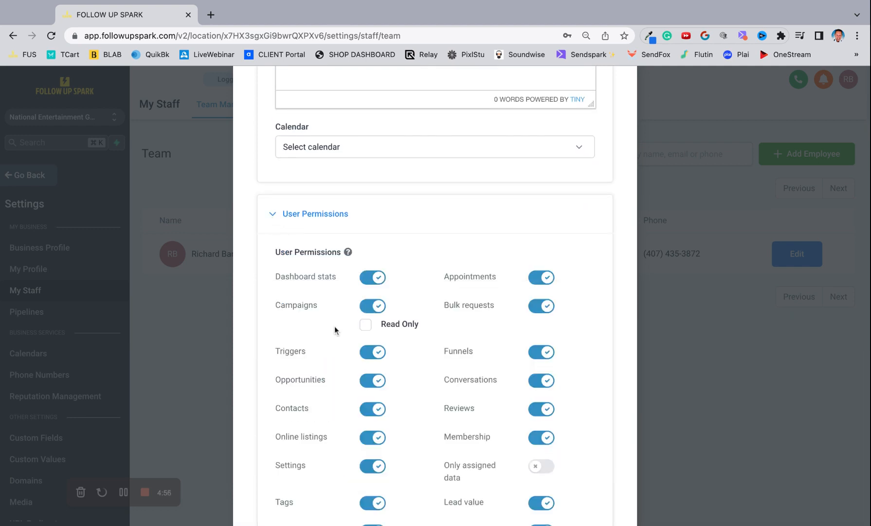
scroll(334, 325, down, 3)
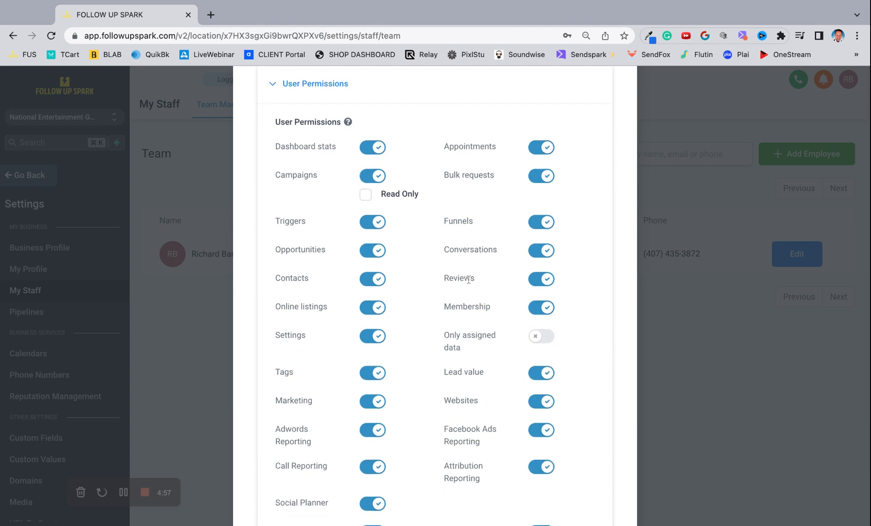
scroll(493, 366, down, 5)
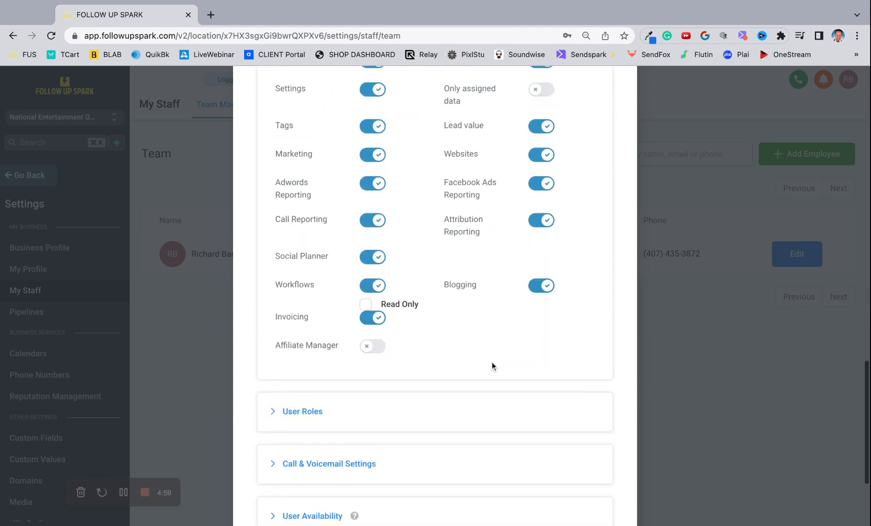
scroll(493, 366, up, 2)
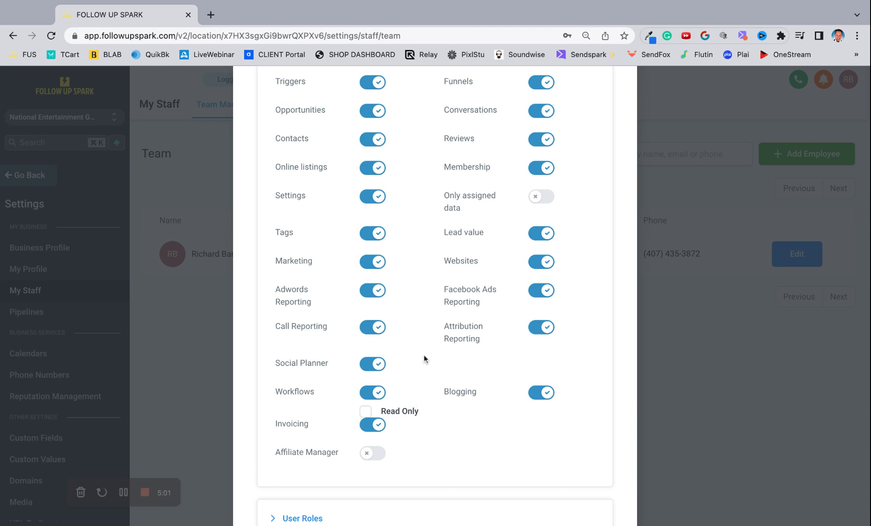
scroll(440, 332, up, 15)
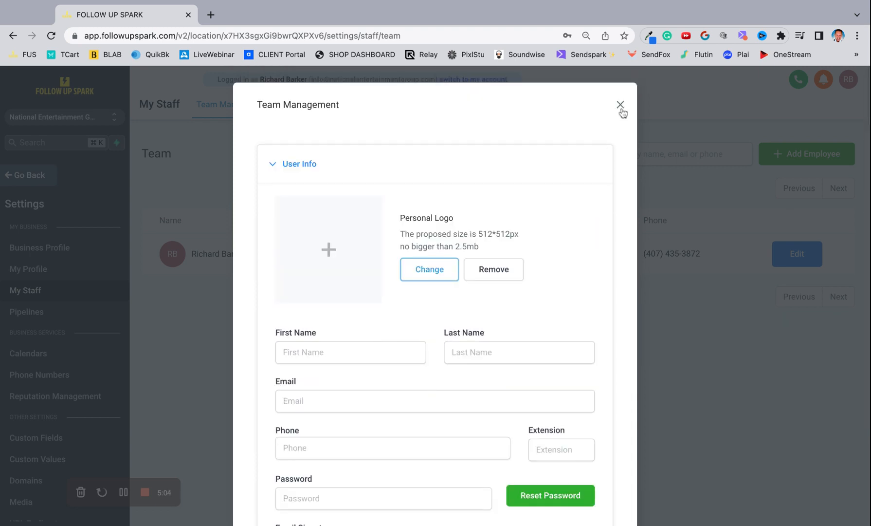
click(620, 107)
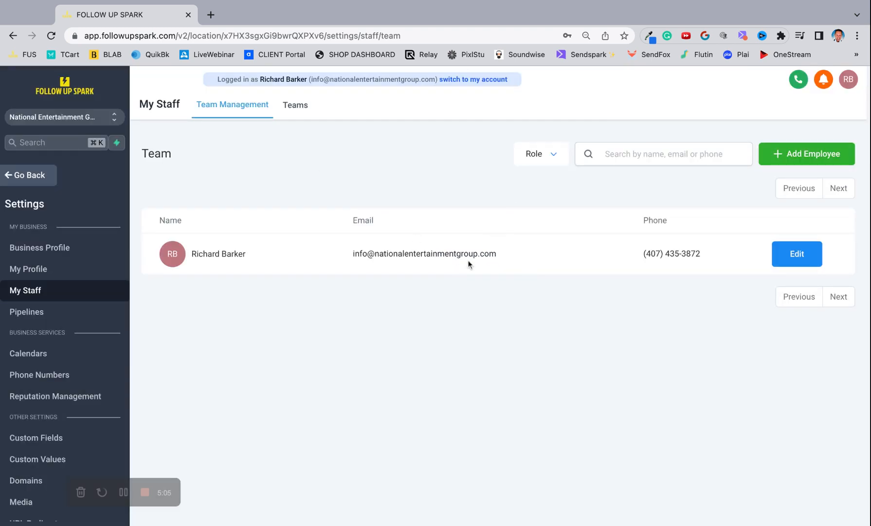
- Edit the existing team member's Call & Voicemail Settings, setting Incoming Call Timeout slightly above No timeout, and save
click(794, 254)
scroll(525, 292, down, 4)
scroll(526, 291, down, 15)
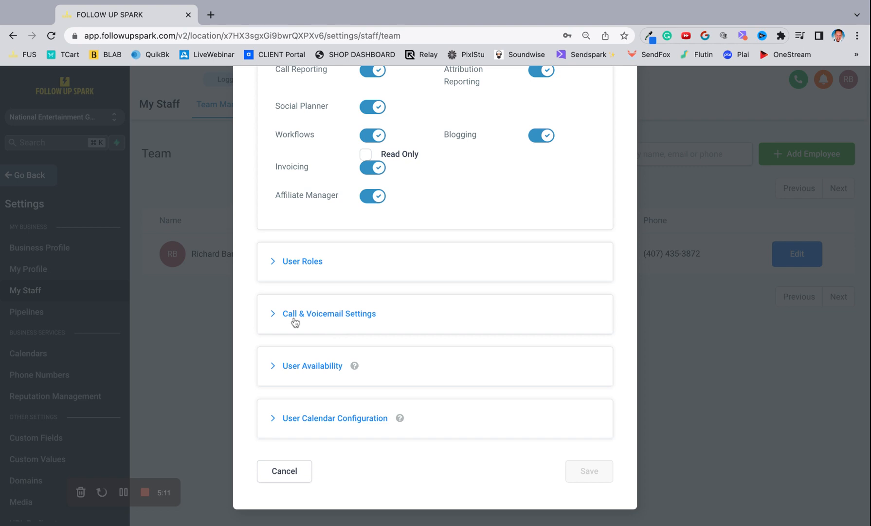
click(294, 322)
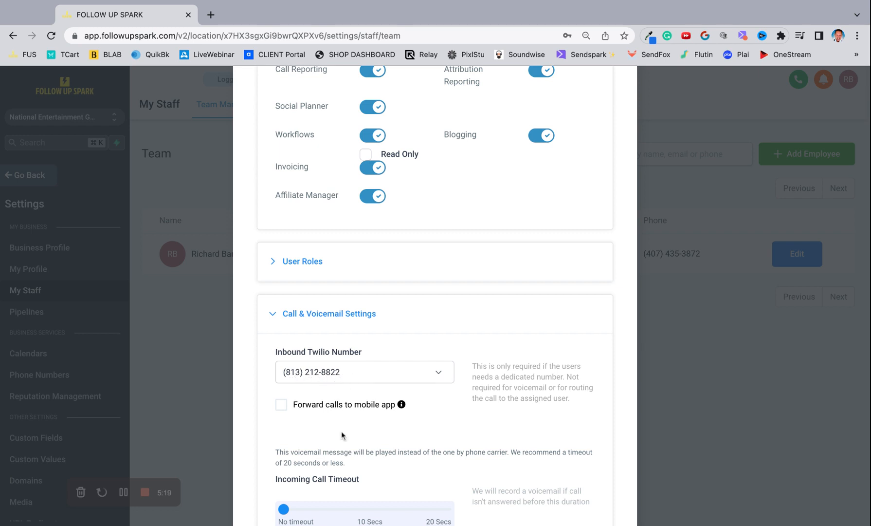
scroll(341, 432, down, 2)
scroll(341, 431, down, 1)
click(292, 395)
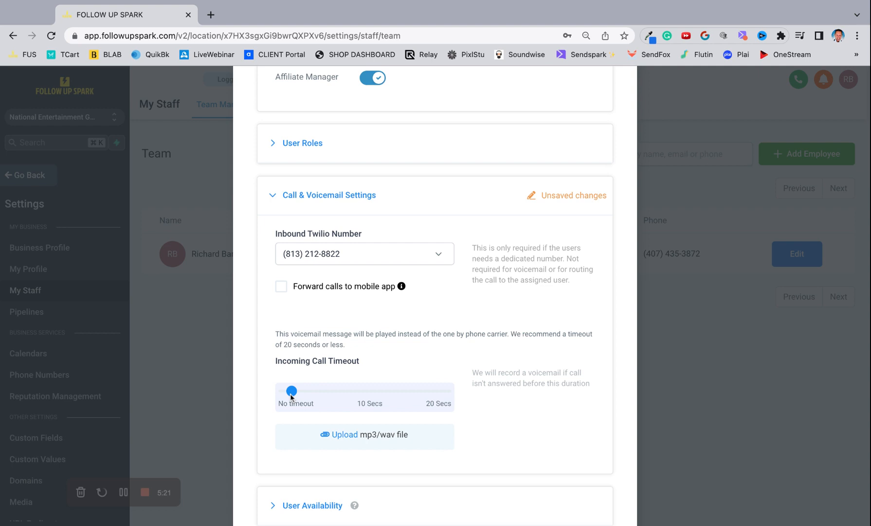
scroll(315, 450, down, 3)
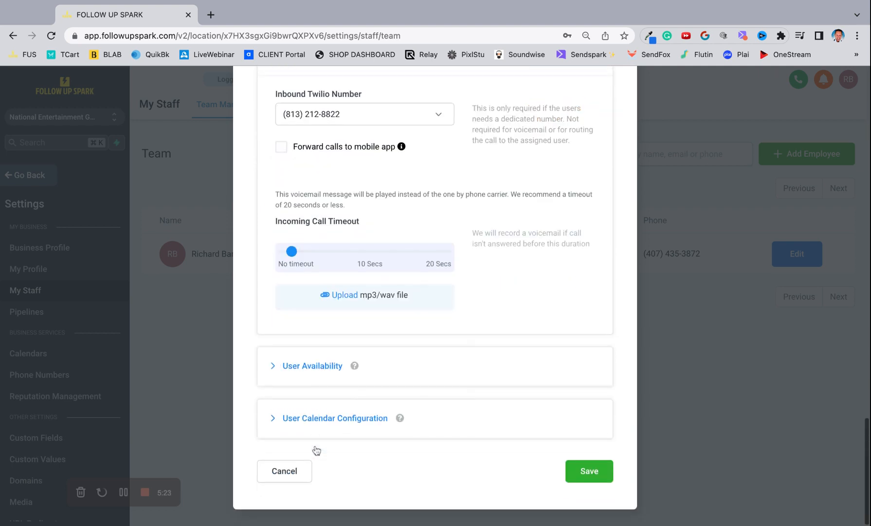
click(584, 472)
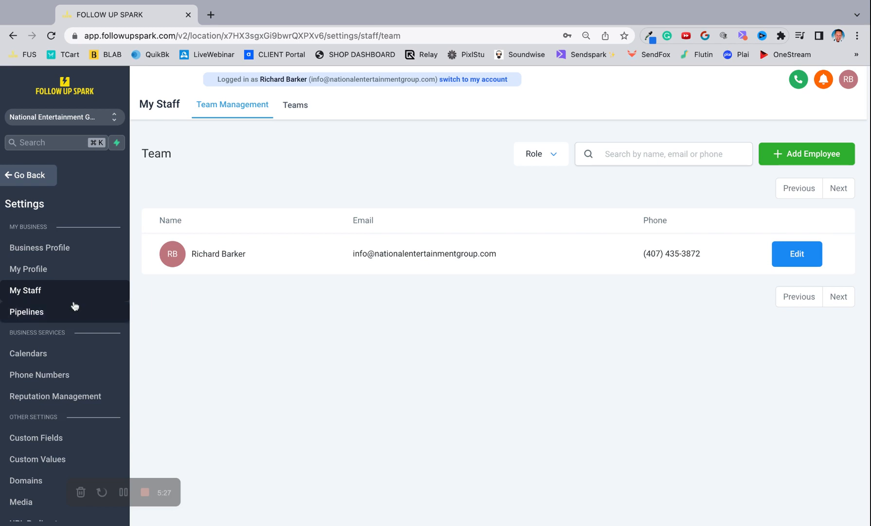
- View the Calendars settings, look through the remaining settings sections, and return to the dashboard
click(41, 360)
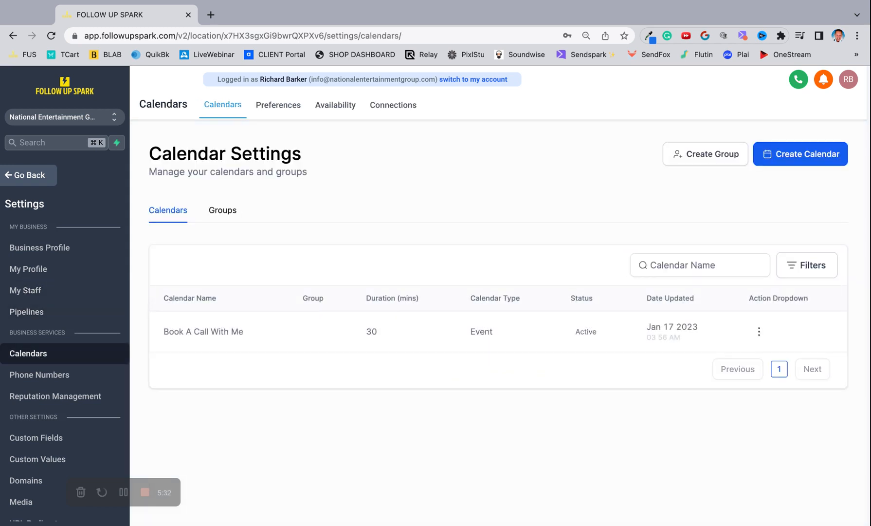
scroll(63, 370, down, 2)
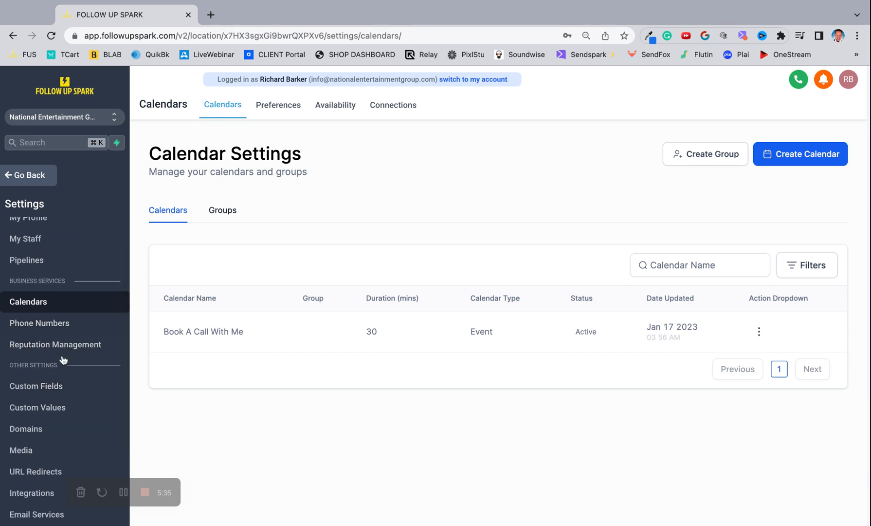
scroll(63, 360, down, 1)
scroll(63, 361, down, 3)
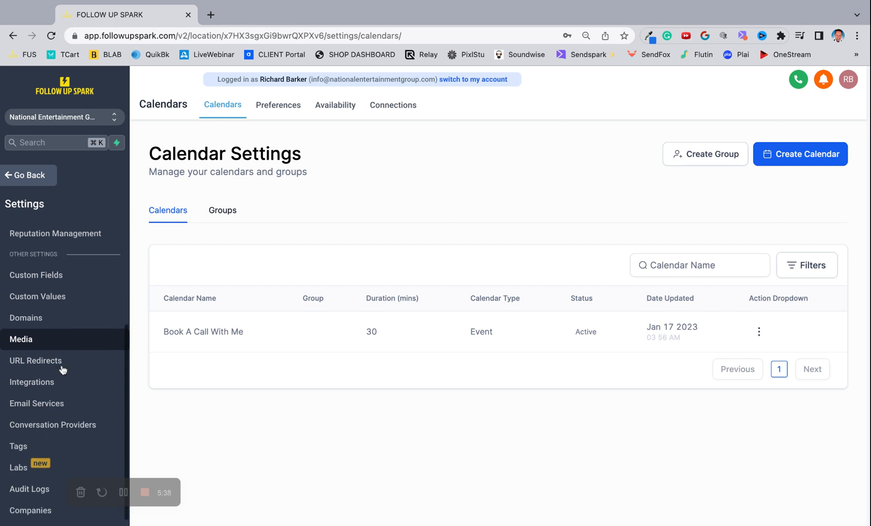
click(29, 185)
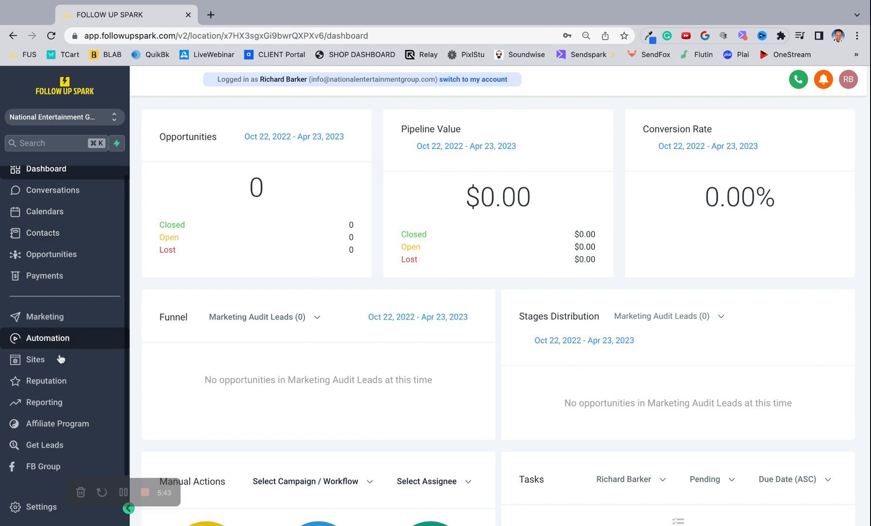
scroll(44, 413, down, 1)
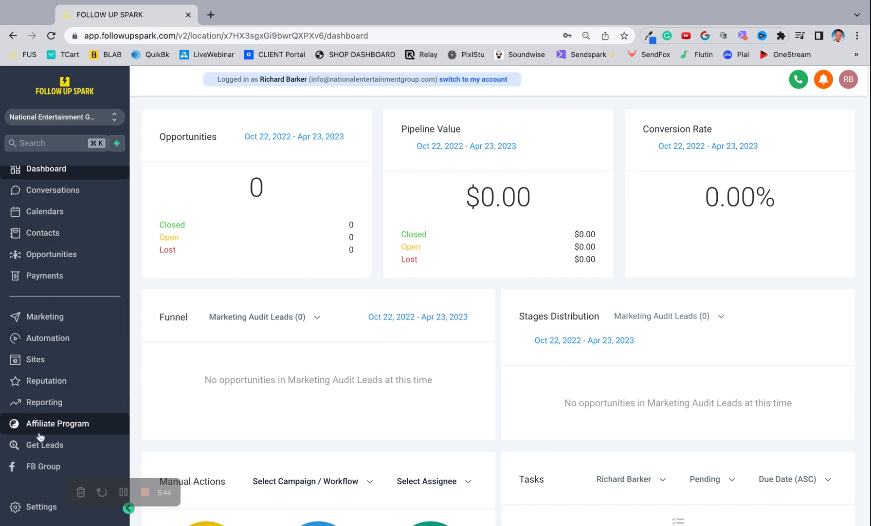
- Open the Integrations settings and connect the location's Google account by signing in with Google
click(32, 507)
scroll(32, 506, down, 5)
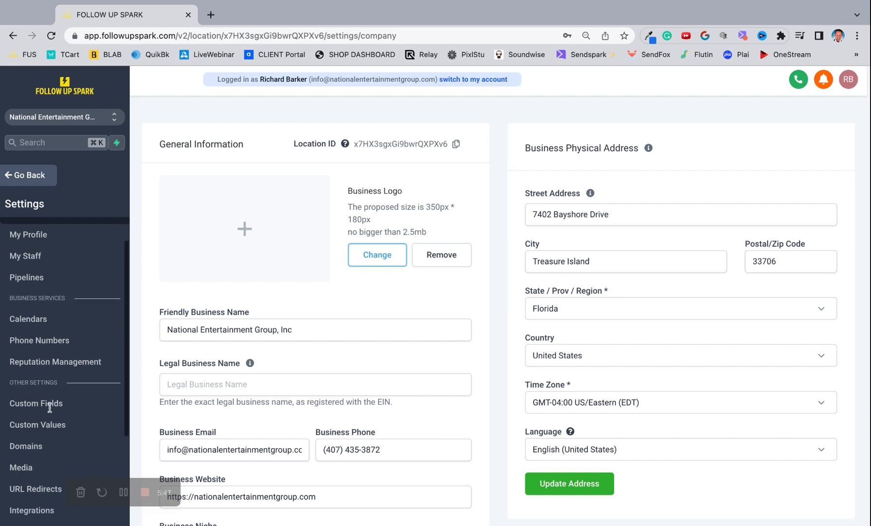
scroll(49, 408, down, 2)
click(43, 423)
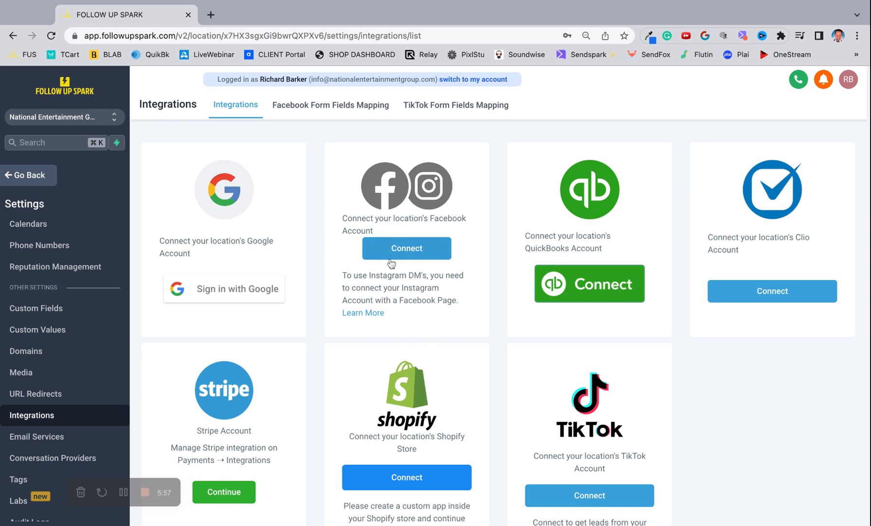
click(222, 294)
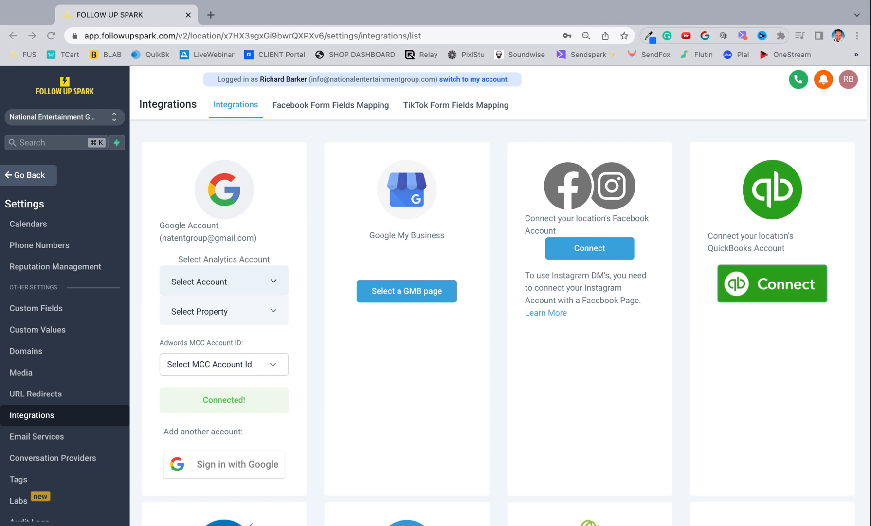
- Check the Analytics account, property and Adwords MCC Account ID choices for the connected Google account, leaving them unselected
click(269, 282)
click(268, 281)
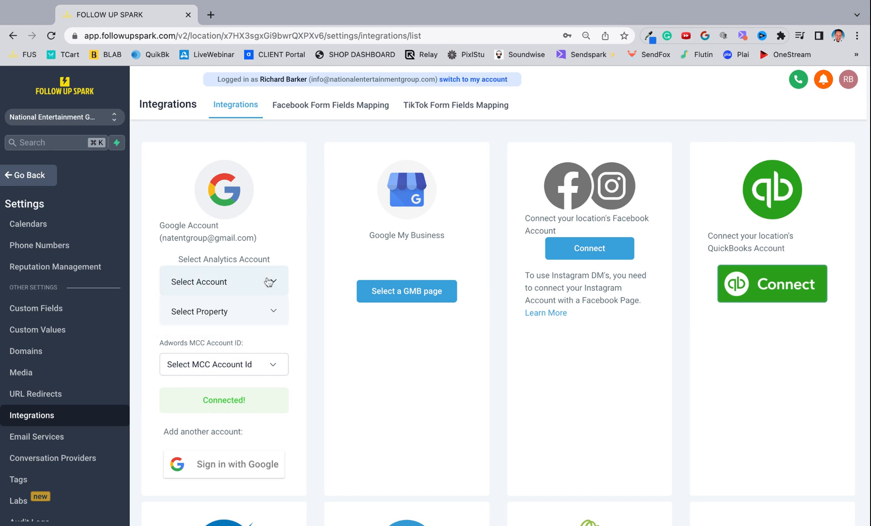
click(240, 285)
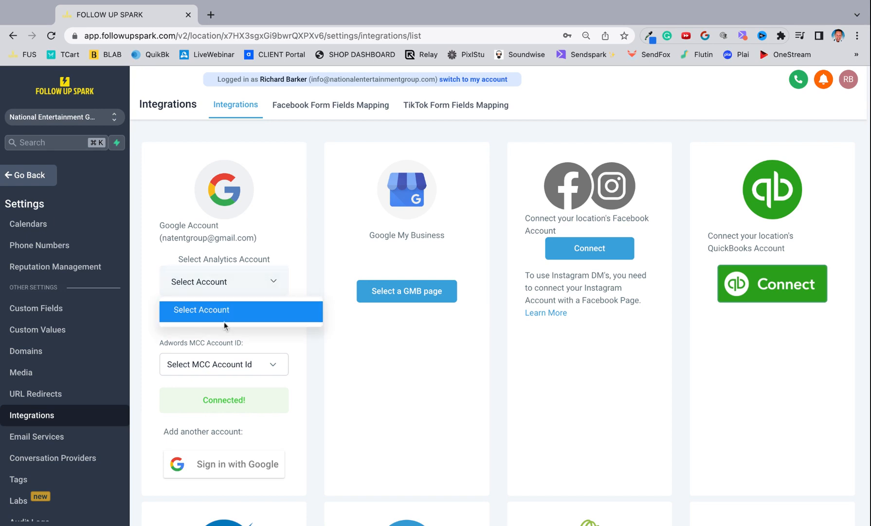
click(240, 289)
click(239, 312)
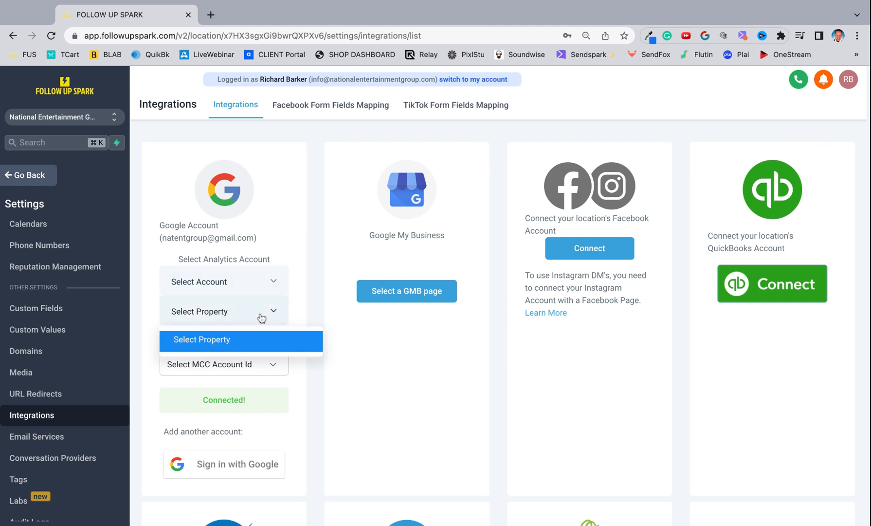
click(260, 319)
click(247, 367)
click(247, 367)
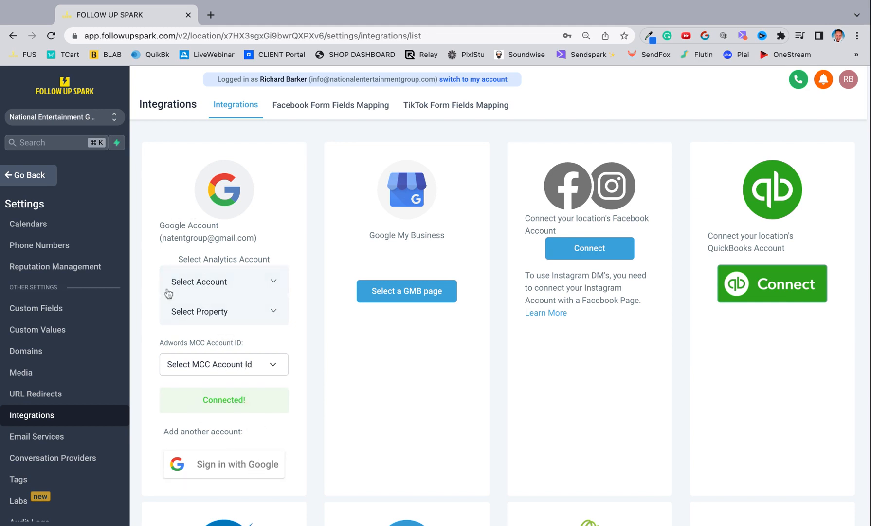
- Check which e-mail address the Google integration uses, and view the list of sub-accounts without switching
drag(160, 238, 257, 238)
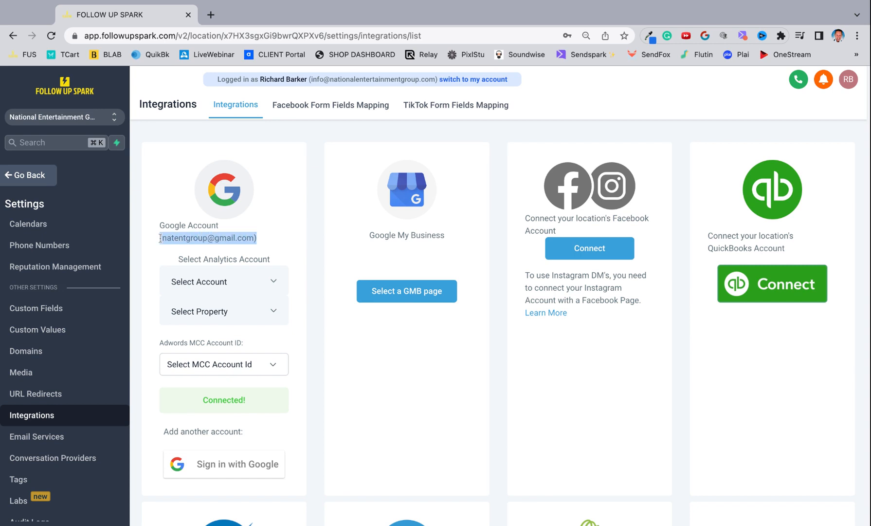
drag(160, 238, 158, 238)
click(90, 122)
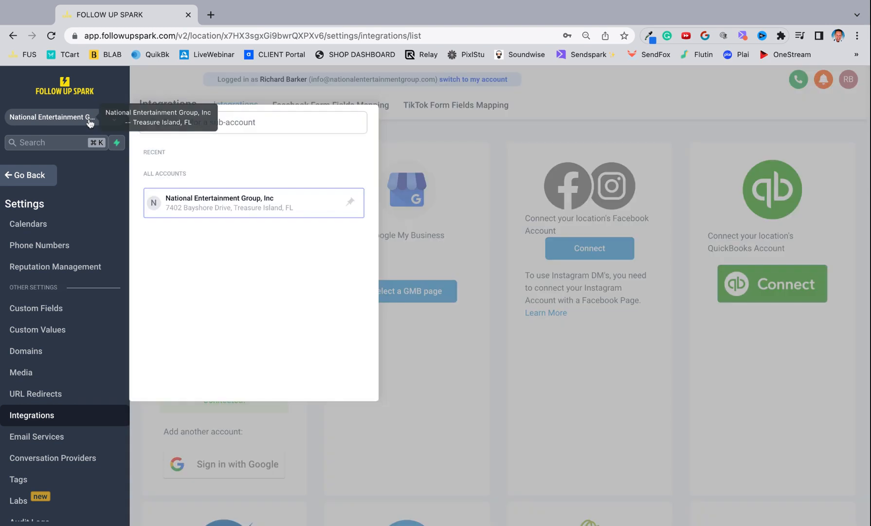
click(108, 119)
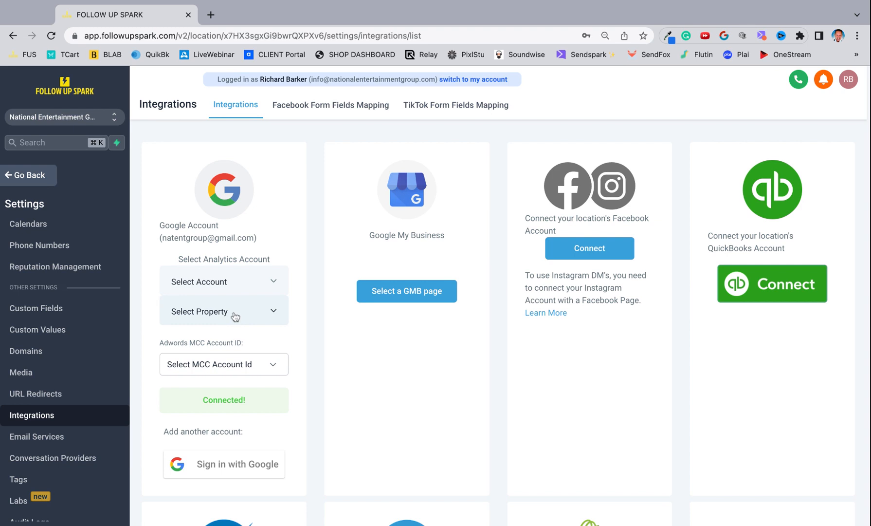
- Connect the location's Facebook account on the Integrations page, and look over the other available integrations
scroll(279, 433, down, 2)
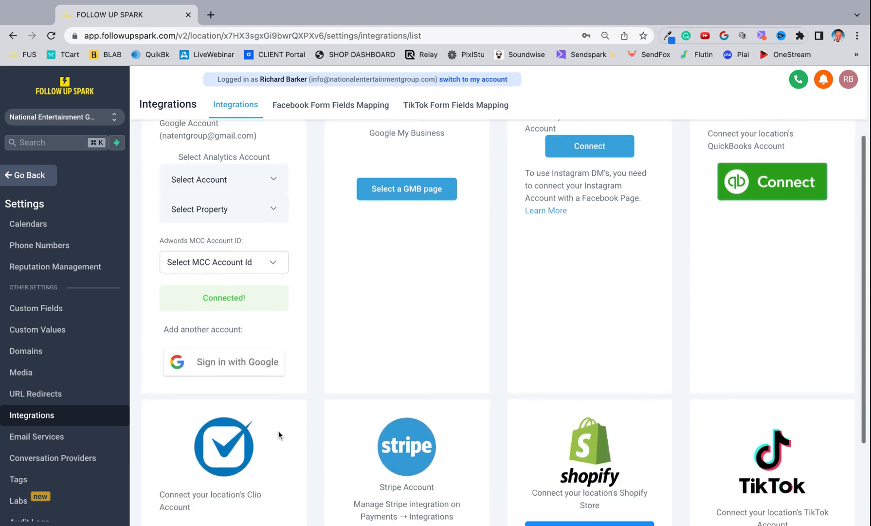
scroll(279, 433, up, 3)
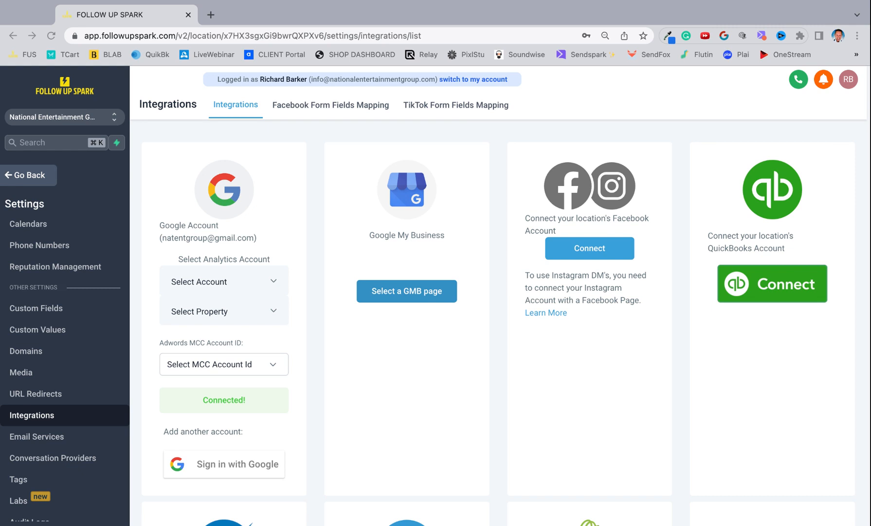
click(361, 292)
click(584, 253)
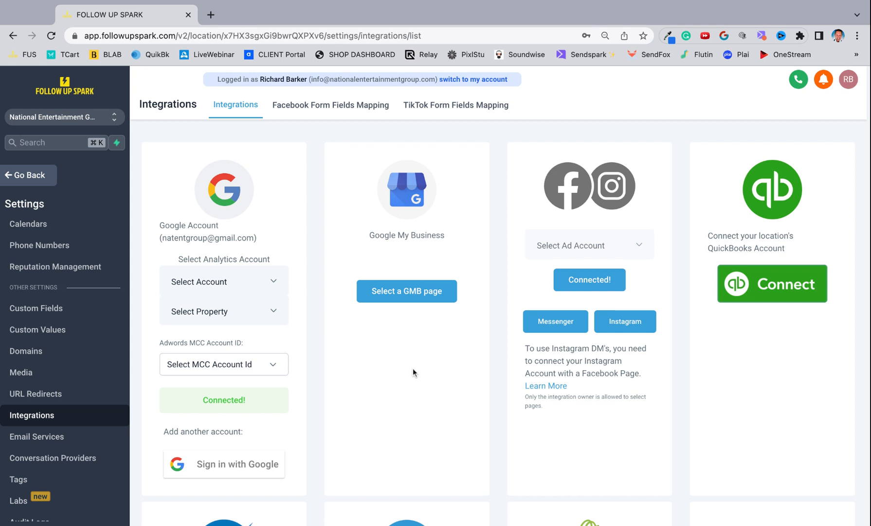
scroll(412, 368, down, 1)
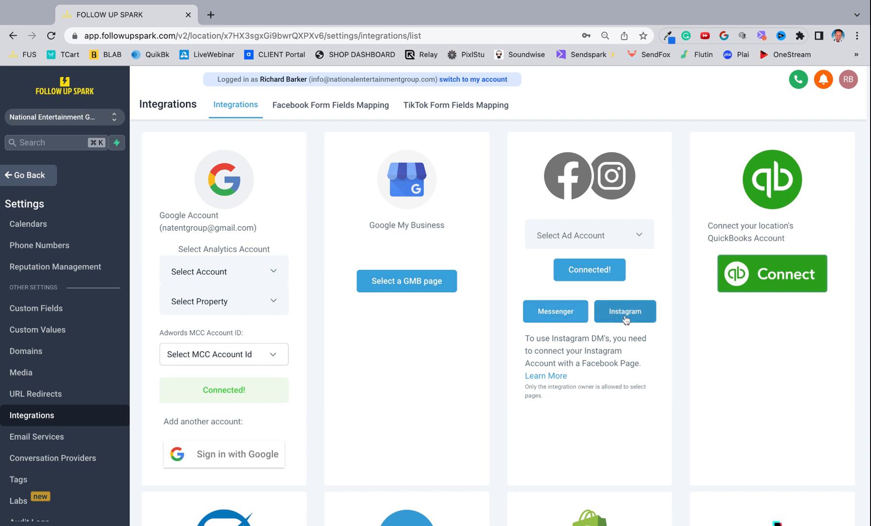
scroll(594, 368, down, 5)
scroll(595, 368, up, 5)
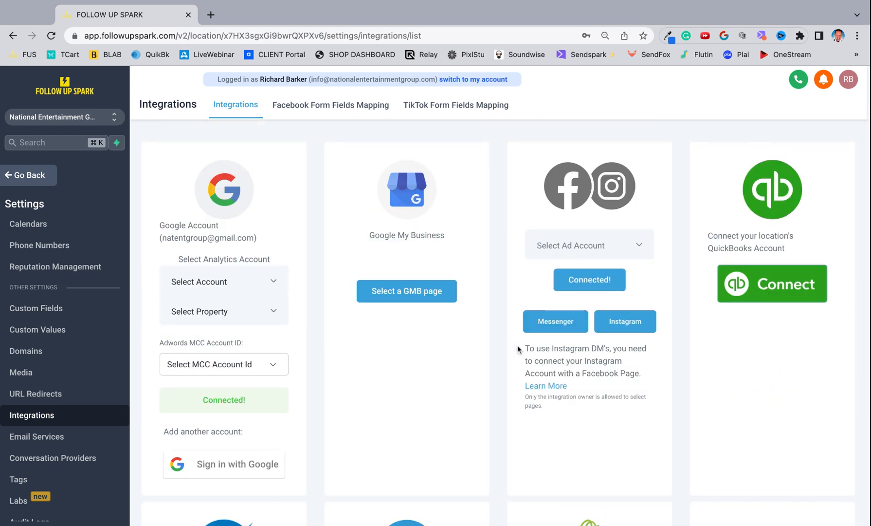
- Leave the Integrations page and open the Phone Numbers settings
click(33, 178)
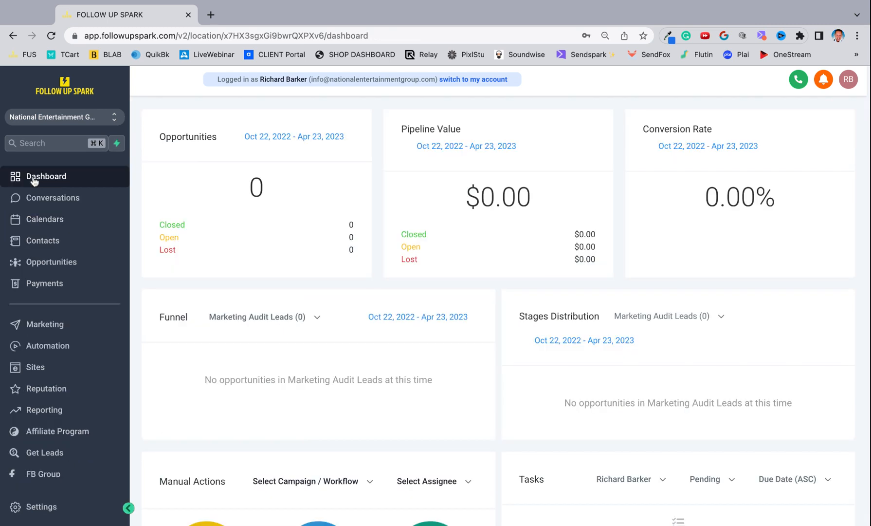
click(37, 507)
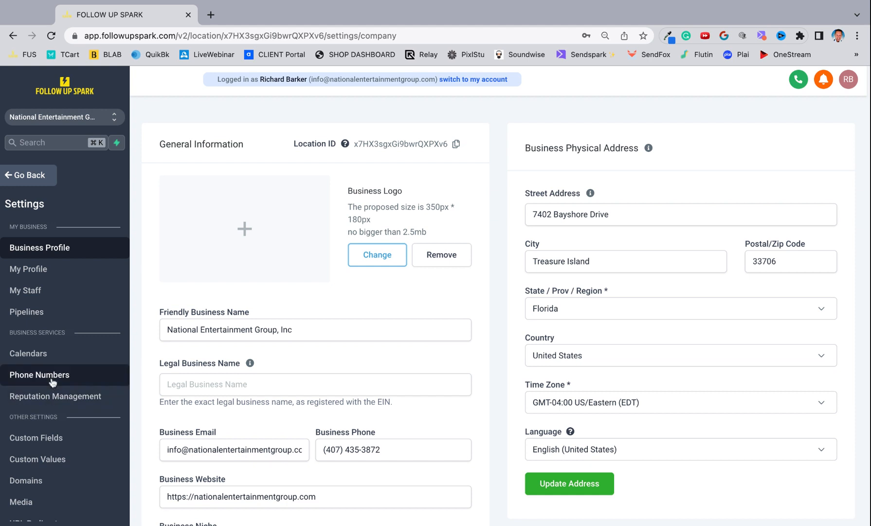
click(51, 382)
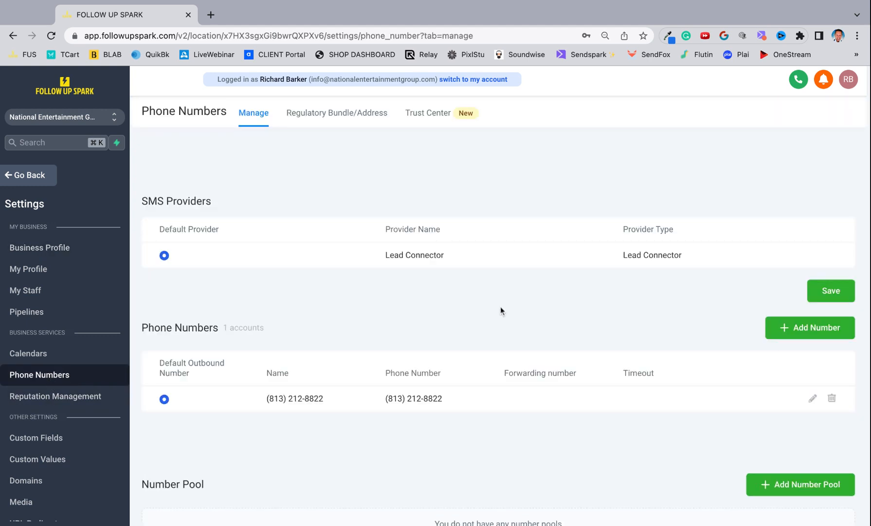
- Review the existing phone number's forwarding, call connect, recording and timeout options, and close them without updating
click(813, 400)
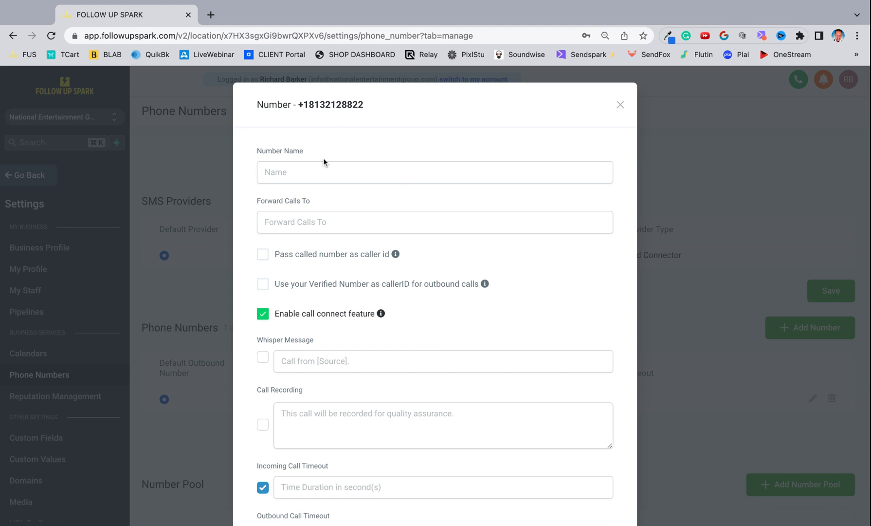
double_click(364, 104)
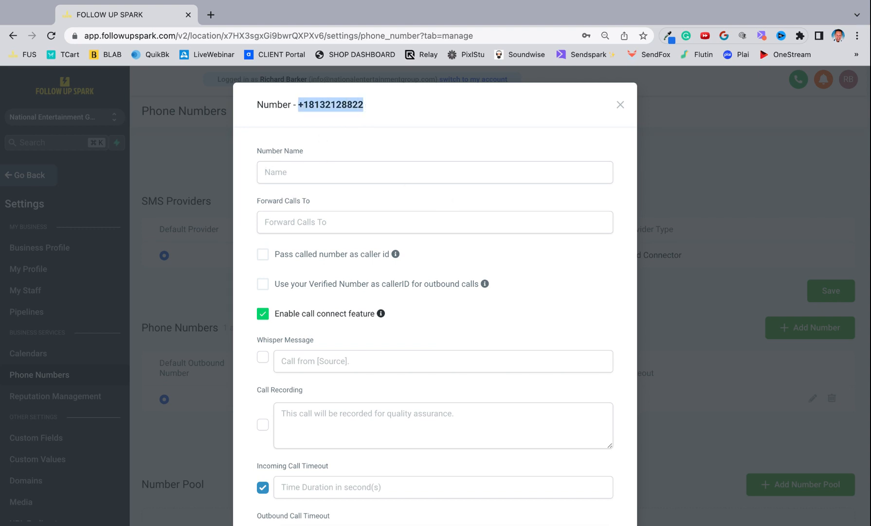
scroll(384, 167, down, 3)
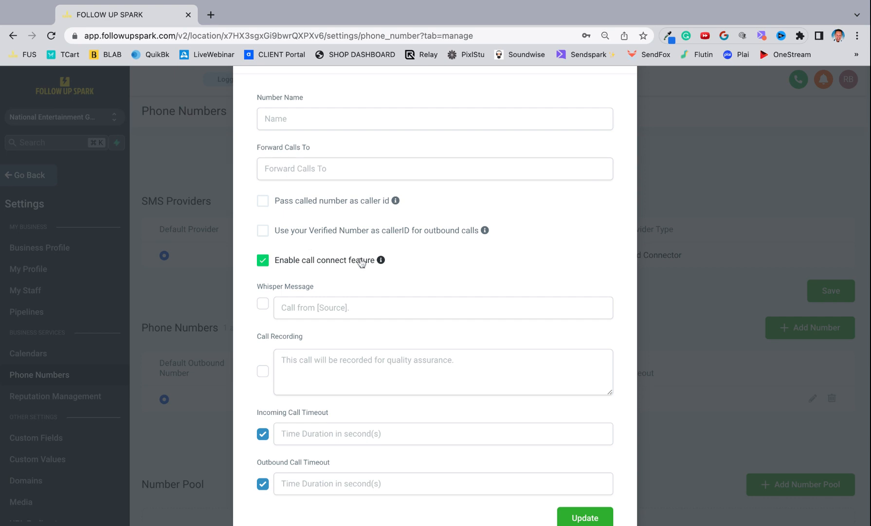
scroll(375, 273, down, 2)
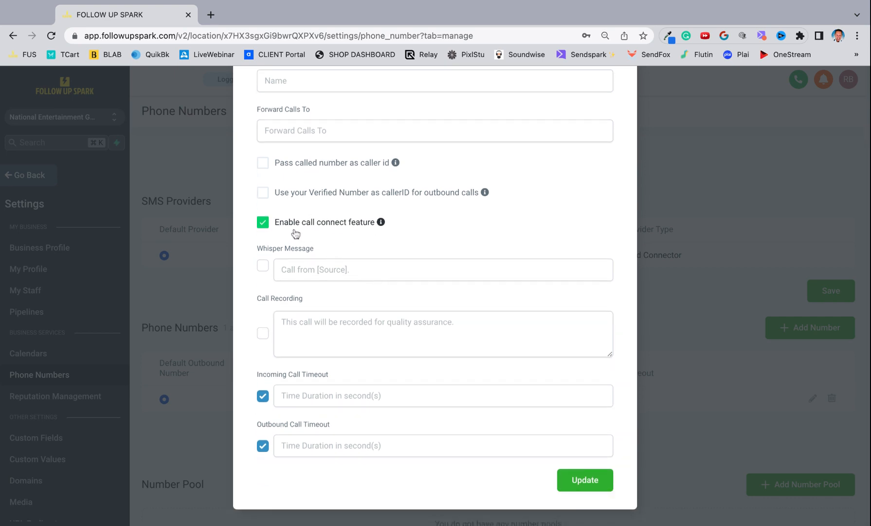
mouse_move(380, 223)
scroll(463, 139, up, 3)
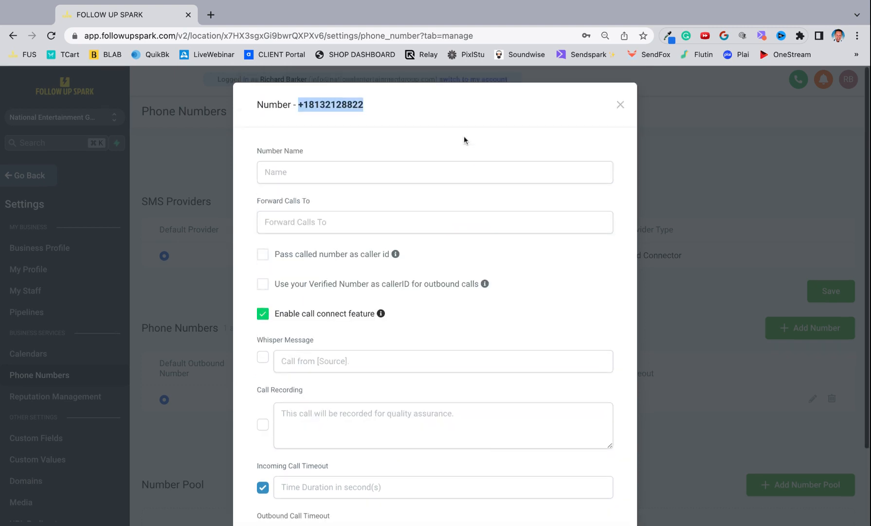
click(620, 105)
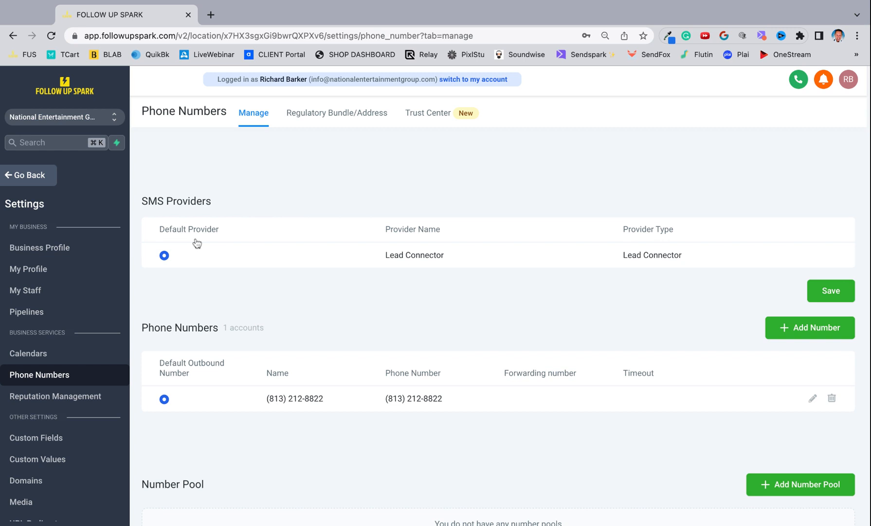
- Open the Domains settings, read the A record and CNAME note for adding a new domain, and cancel
scroll(69, 305, down, 3)
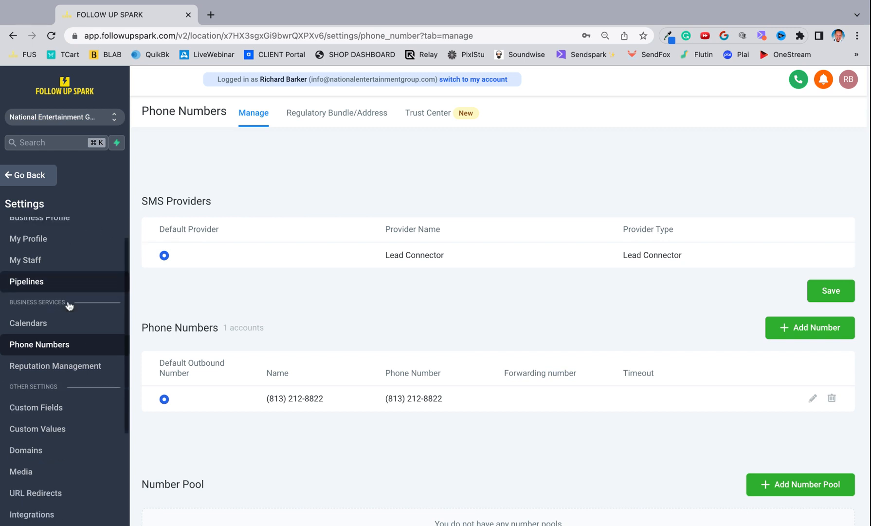
scroll(70, 306, up, 5)
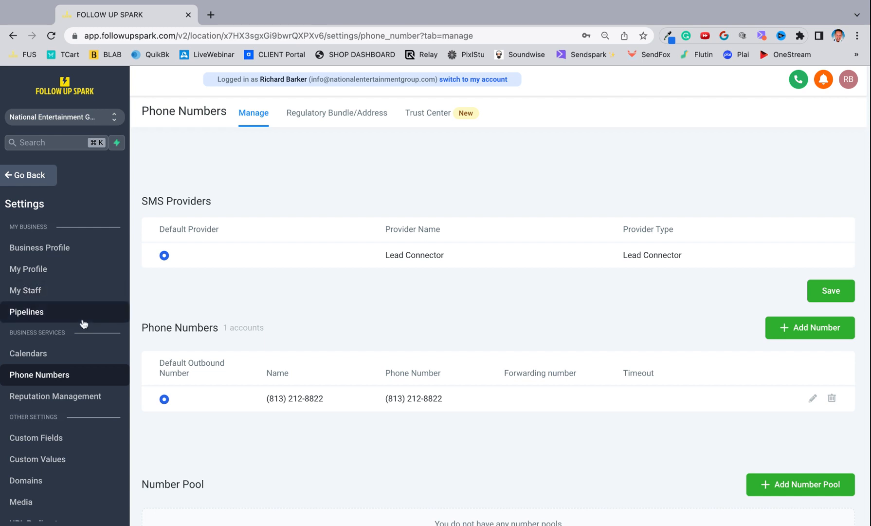
scroll(83, 323, down, 4)
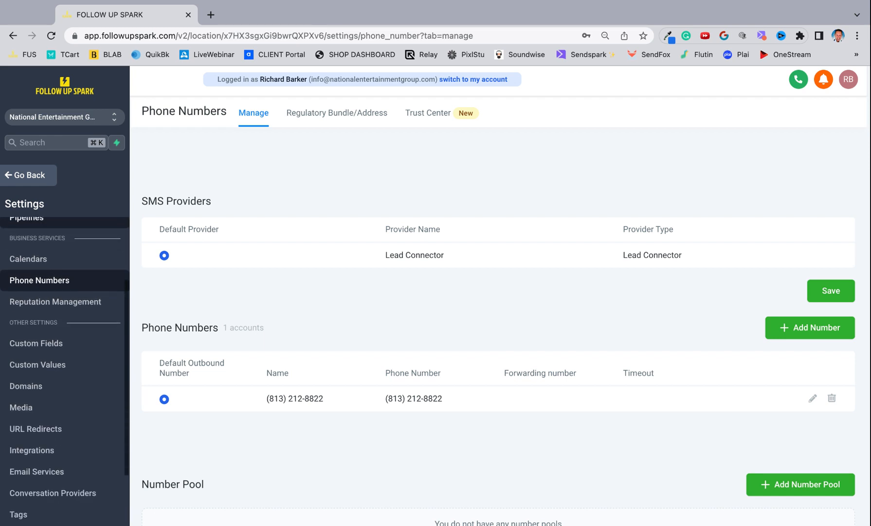
scroll(65, 370, down, 1)
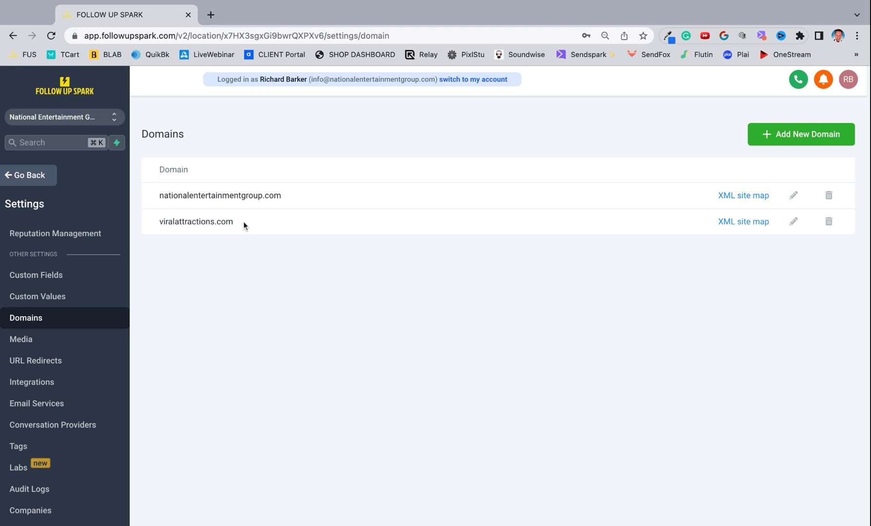
click(785, 135)
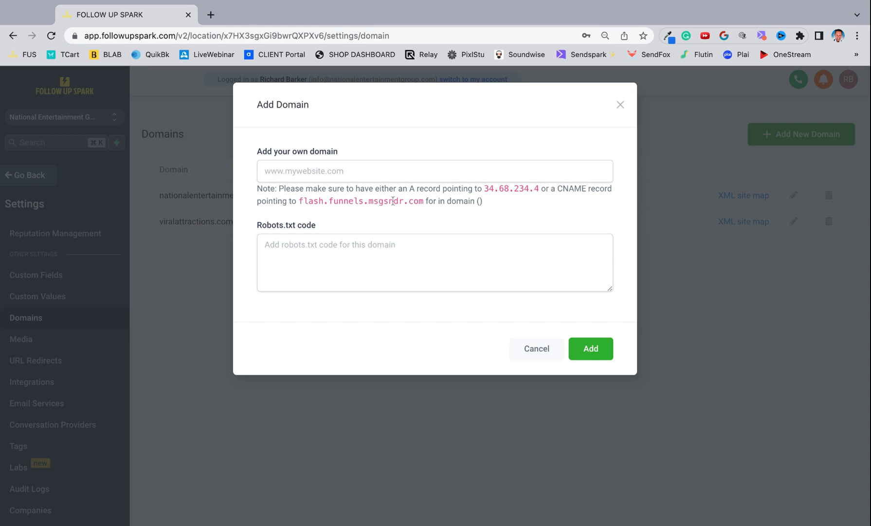
drag(494, 202, 257, 189)
click(518, 219)
click(536, 350)
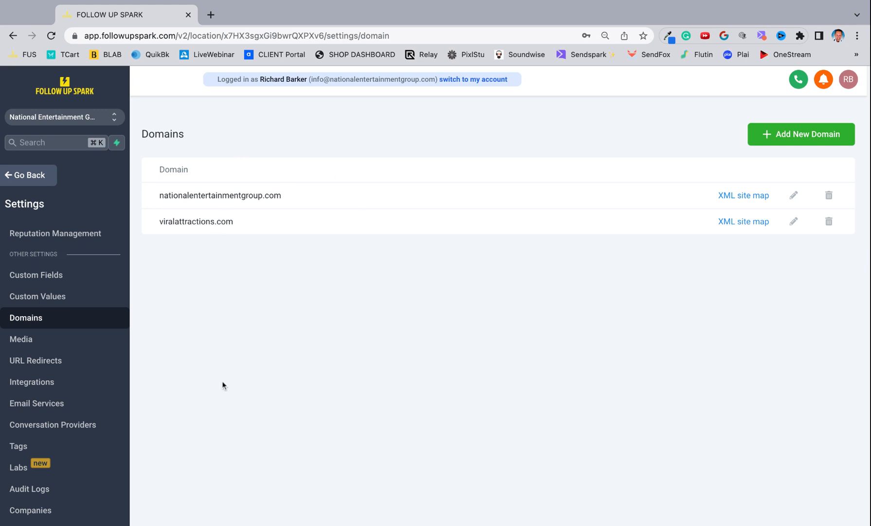
- View the URL Redirects settings and the SMTP Service section of Email Services
click(53, 364)
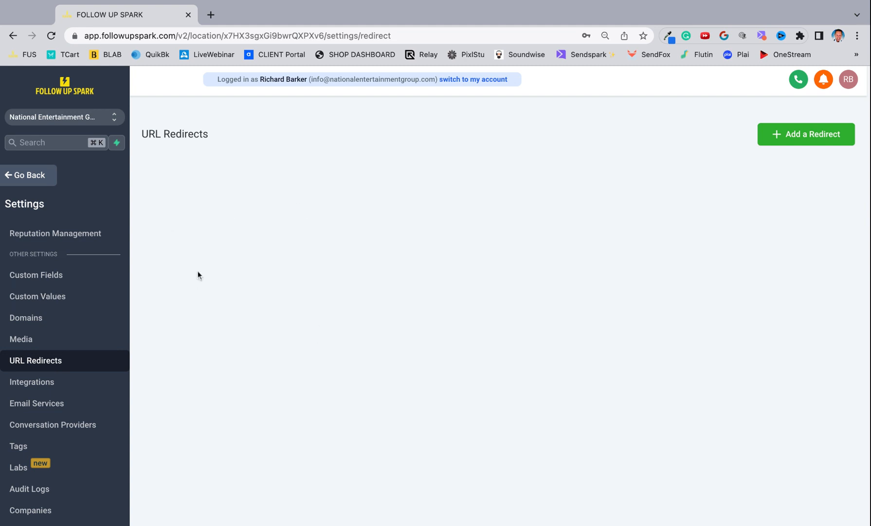
click(58, 405)
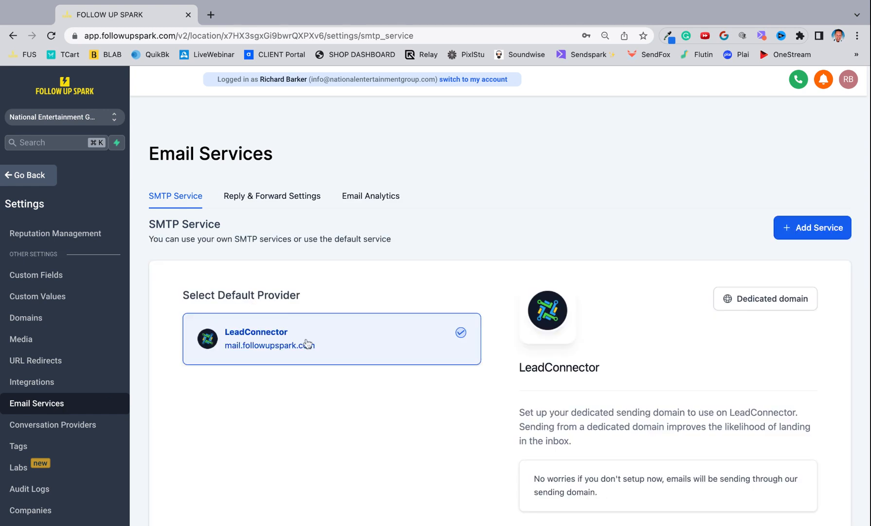
scroll(332, 365, down, 1)
scroll(333, 366, down, 2)
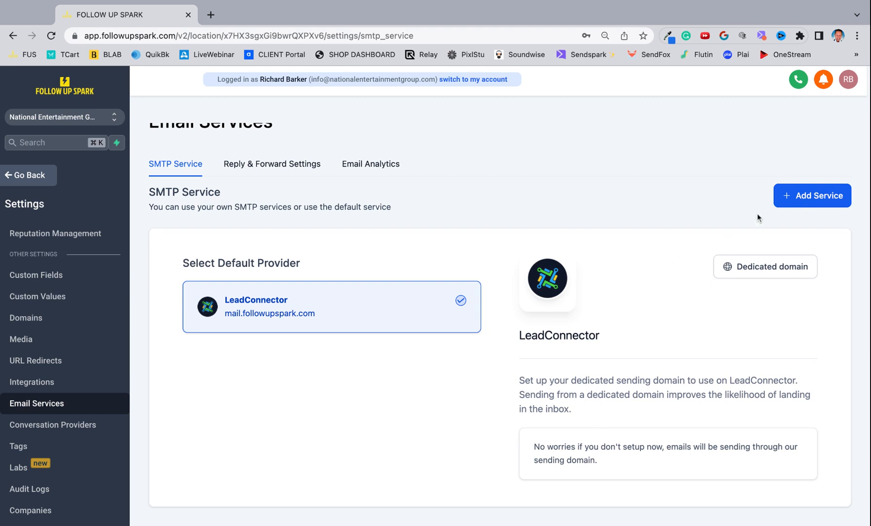
- Review the SMTP provider choices for adding an own email service, and close the form without adding one
click(801, 195)
click(481, 346)
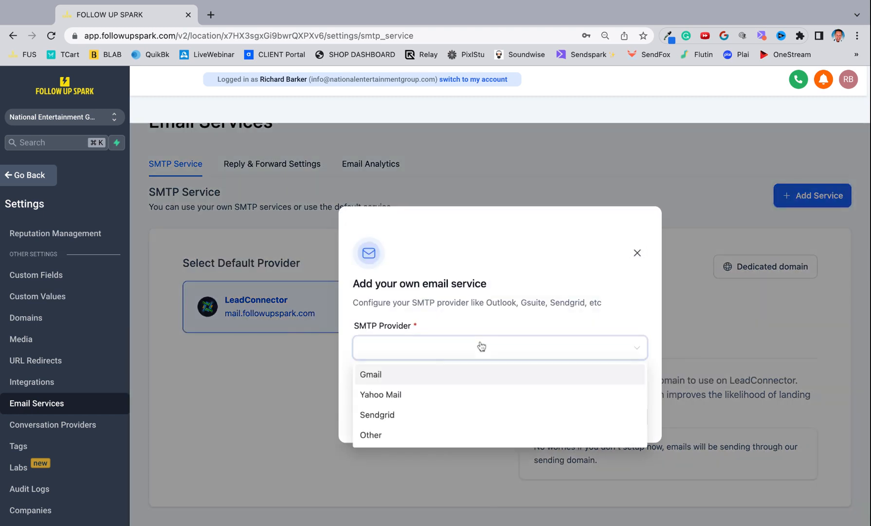
click(638, 254)
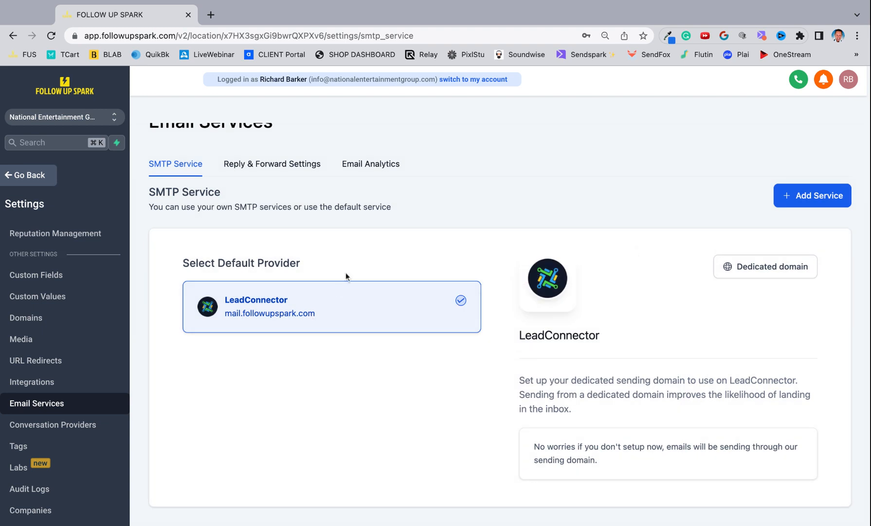
- View the Email Analytics metrics and the forwarding and reply address options in Reply & Forward Settings
click(372, 164)
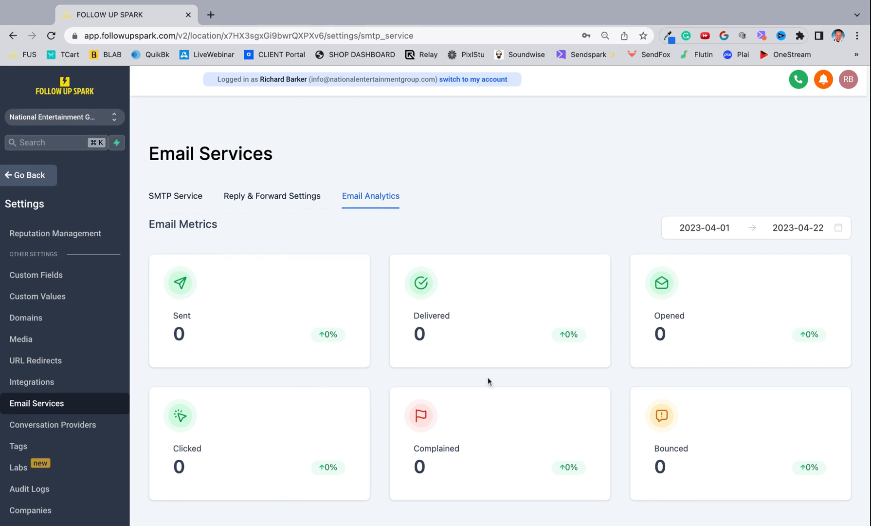
click(266, 200)
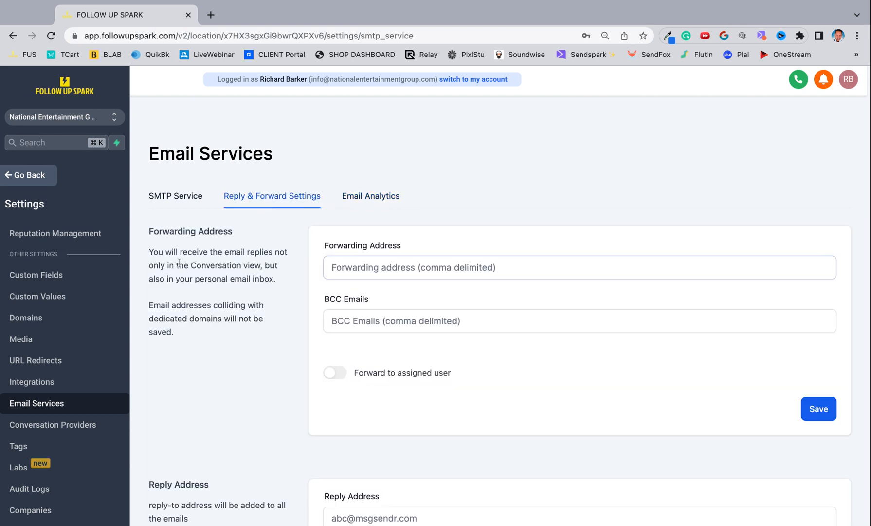
scroll(462, 370, down, 3)
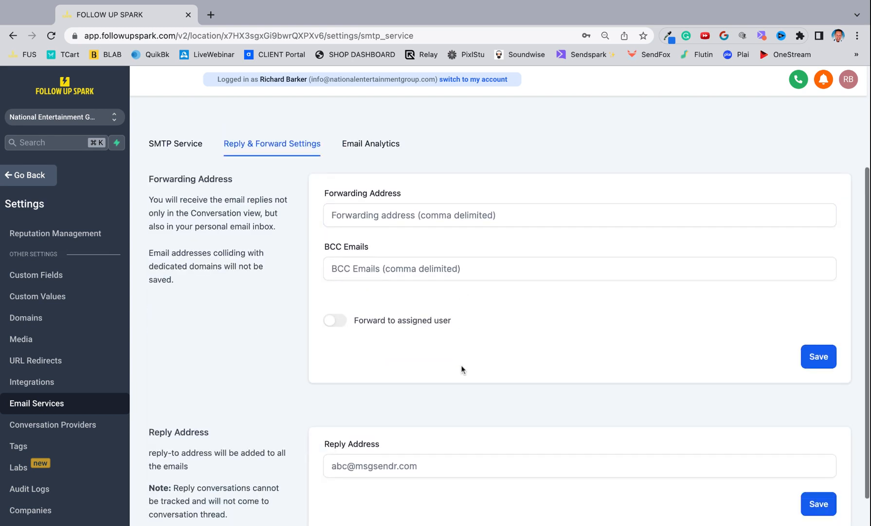
- View the Conversation Providers settings and the list of existing tags in the Tags settings
scroll(383, 360, up, 3)
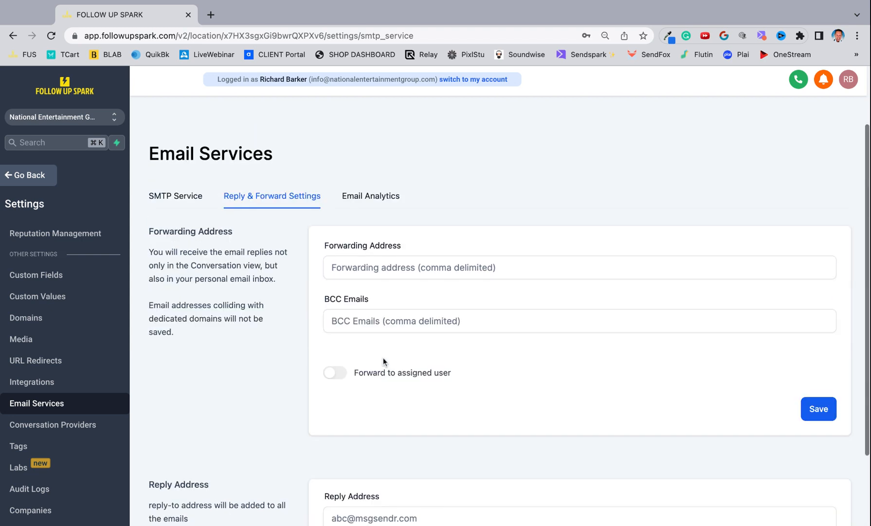
click(91, 432)
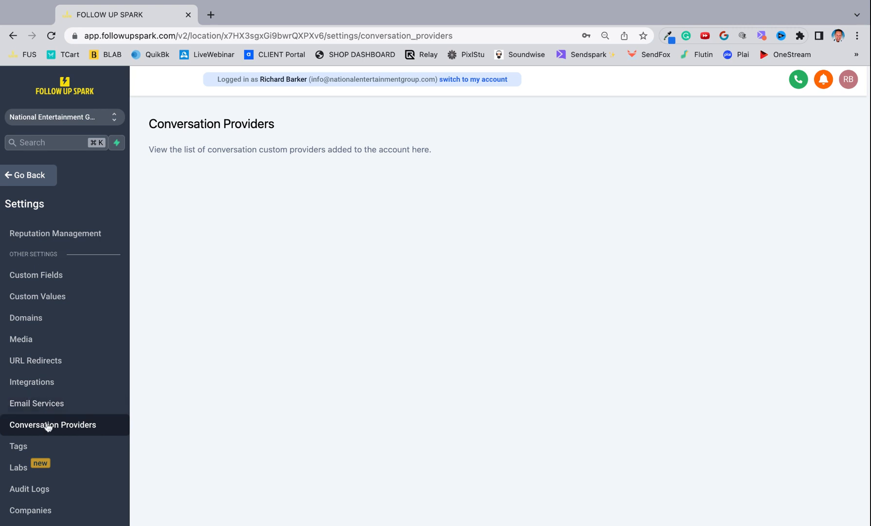
click(16, 446)
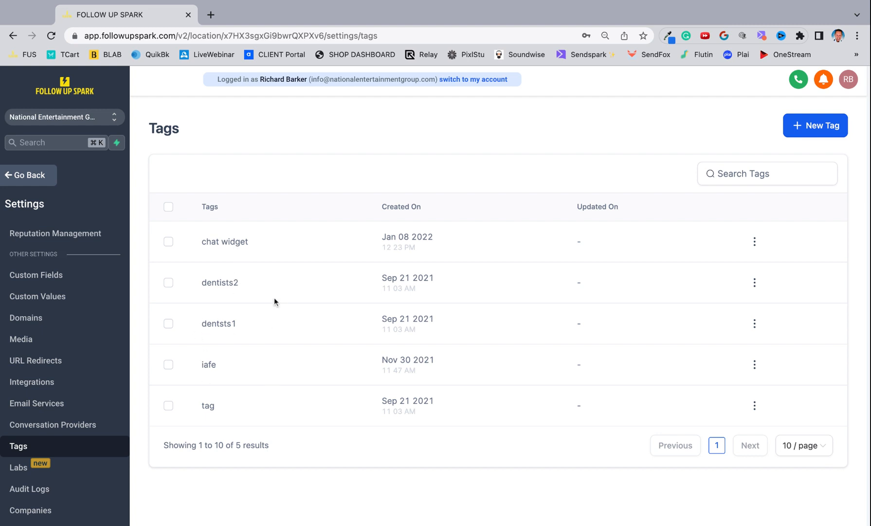
- Delete the tag dentists2 from the tags list and dismiss the notification
click(168, 283)
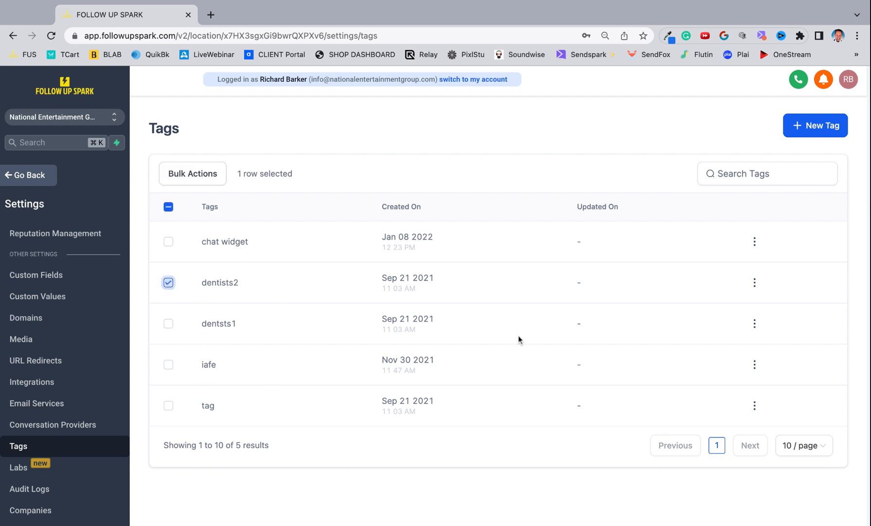
click(755, 283)
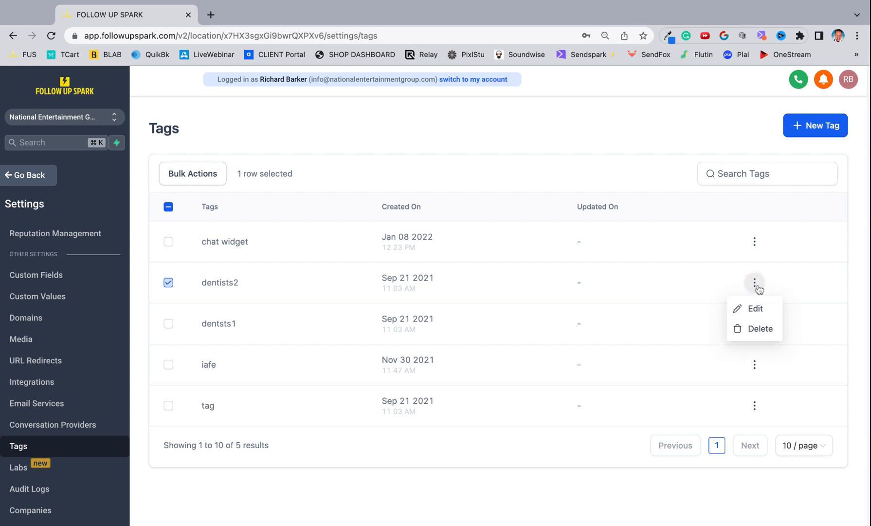
click(757, 327)
click(622, 381)
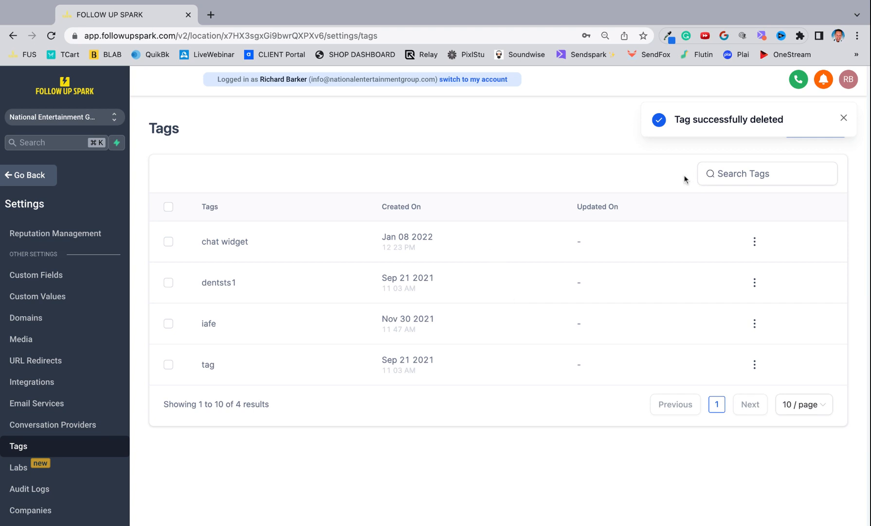
scroll(397, 288, down, 1)
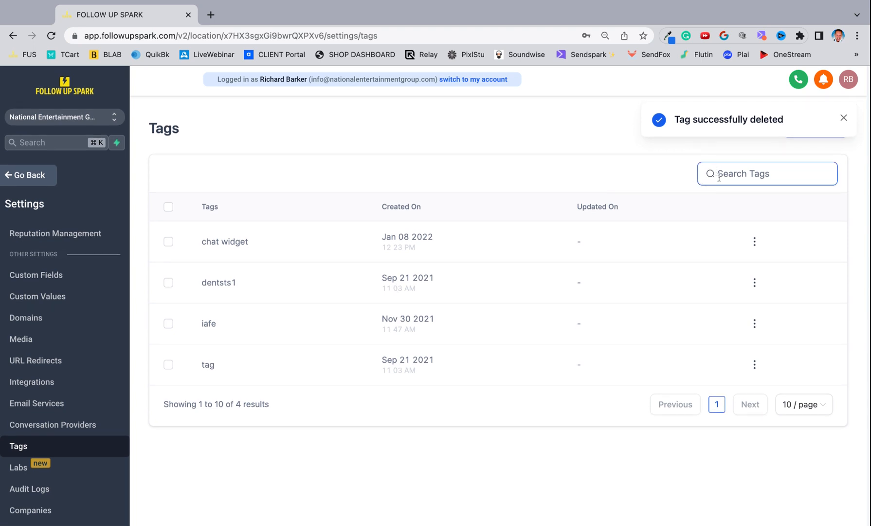
click(844, 118)
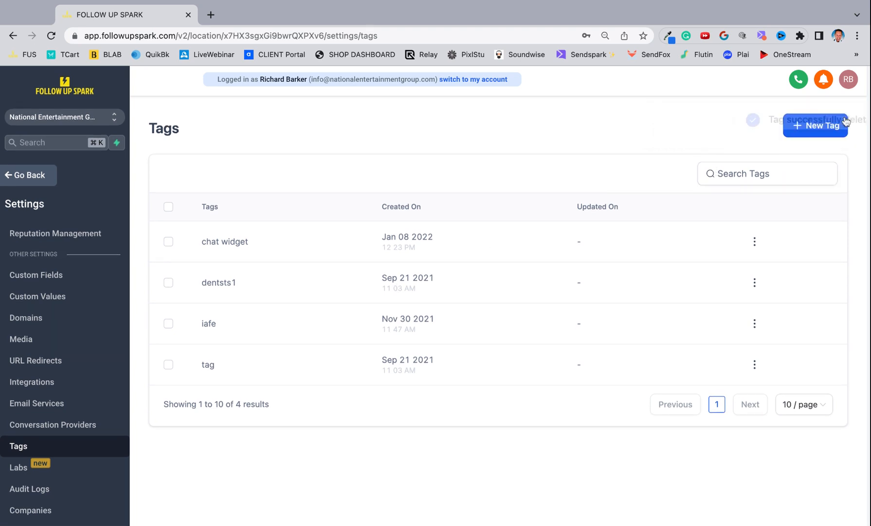
- Create a new tag named Missed Call
click(810, 127)
click(431, 320)
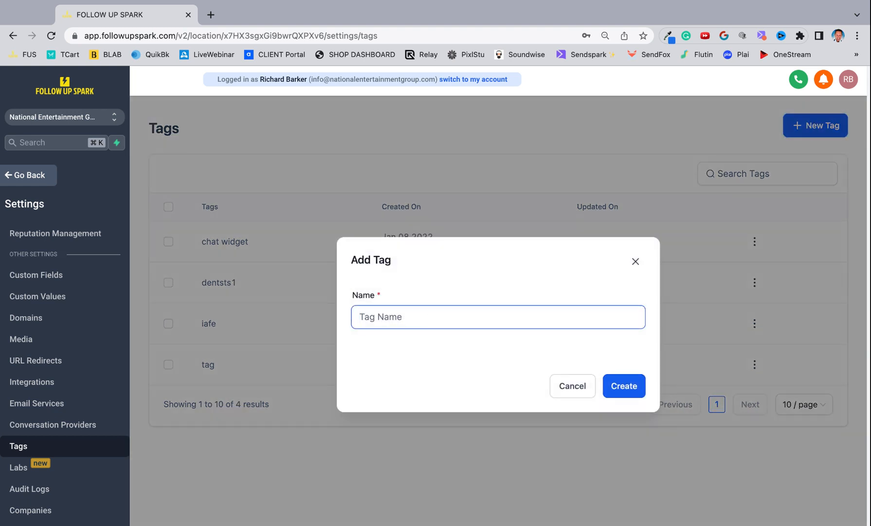
text(Missed Call)
click(635, 388)
click(635, 388)
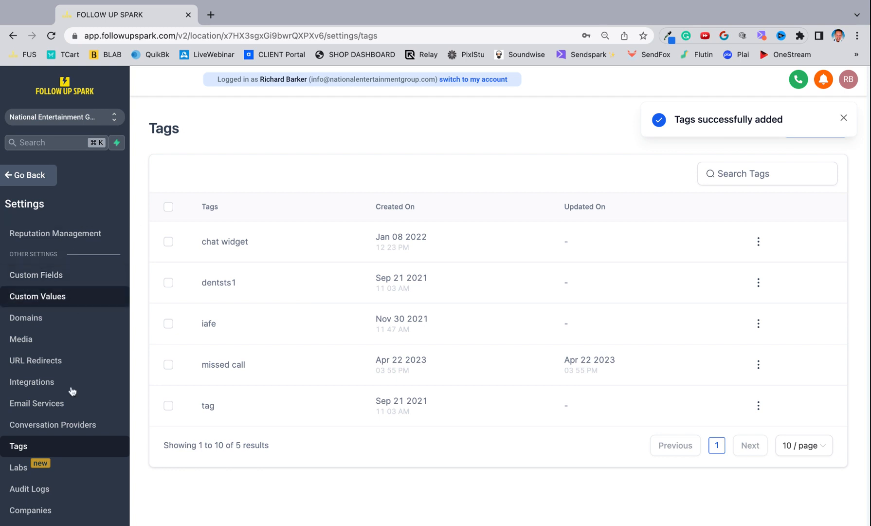
scroll(73, 412, down, 1)
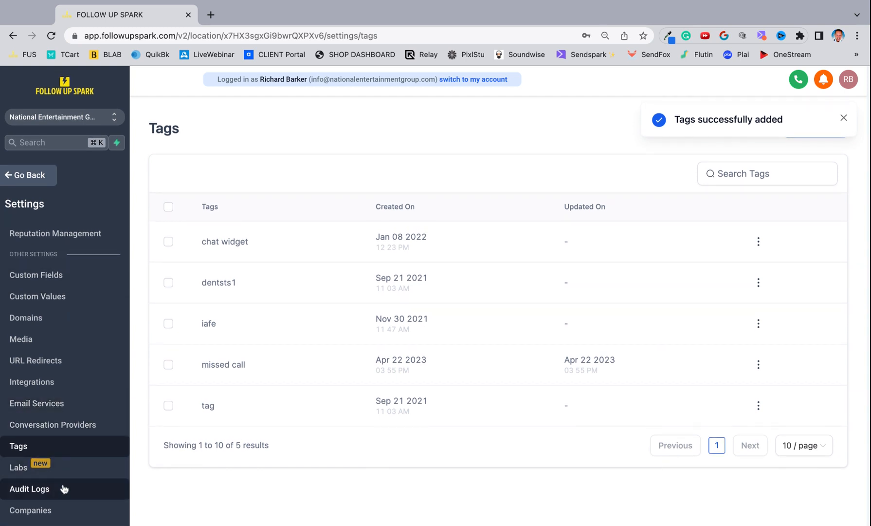
- Return to the main dashboard, reopen the account settings and look over the Business Profile page
click(29, 176)
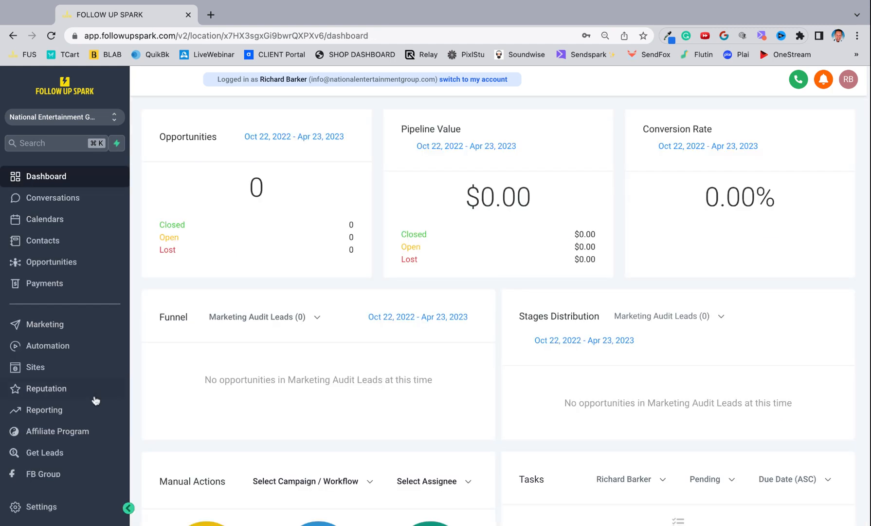
click(48, 509)
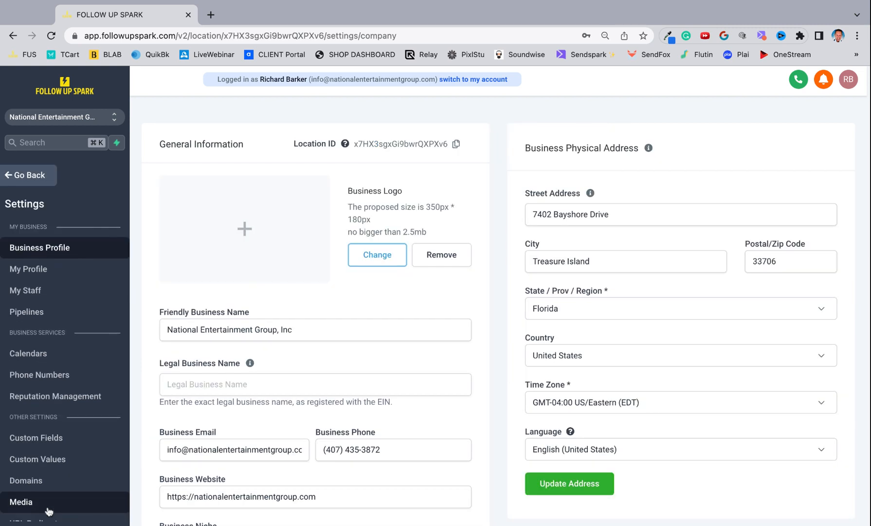
scroll(586, 308, down, 5)
scroll(586, 308, up, 5)
- Review the My Profile settings, including the Email Signature section
click(29, 269)
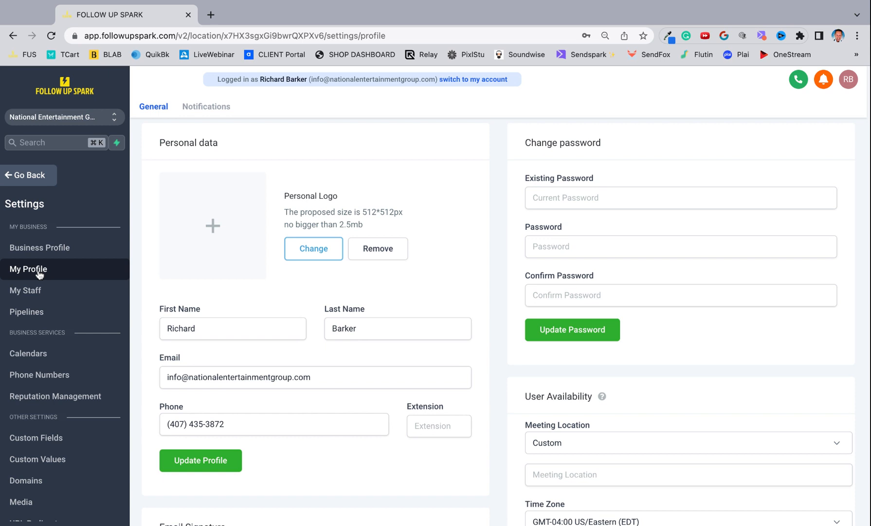
scroll(447, 326, down, 2)
scroll(448, 326, down, 6)
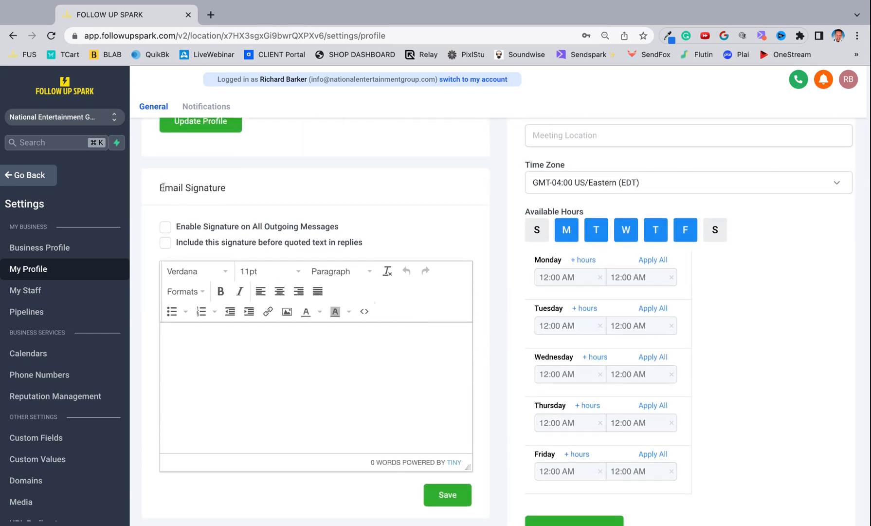
drag(159, 187, 247, 200)
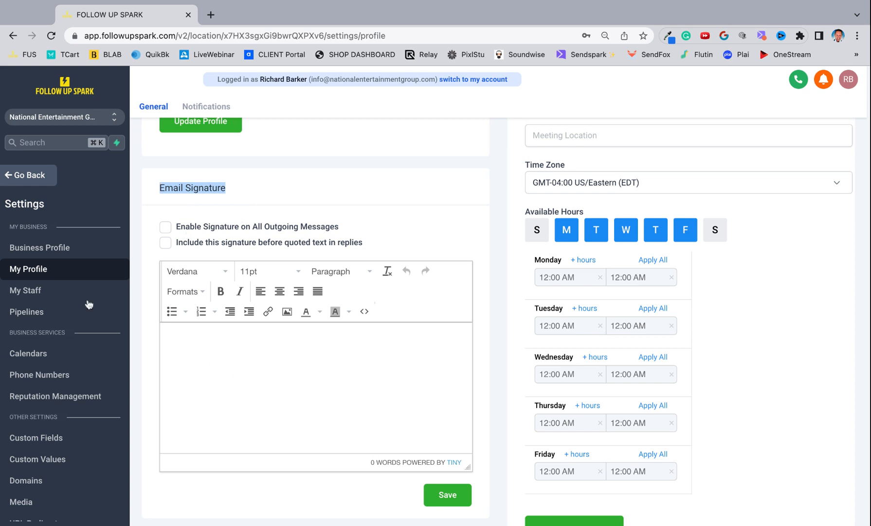
- Review the existing staff member's User Info in Team Management, including the email signature options, and close it without changes
click(34, 292)
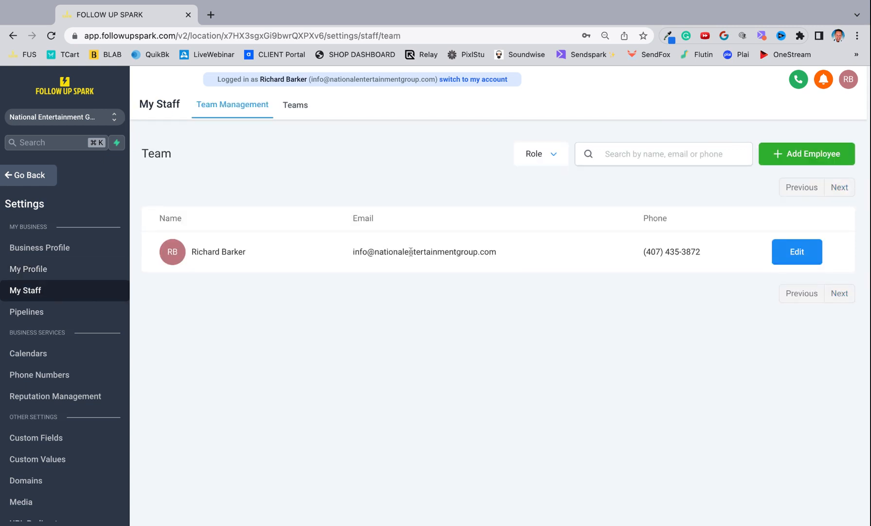
click(798, 253)
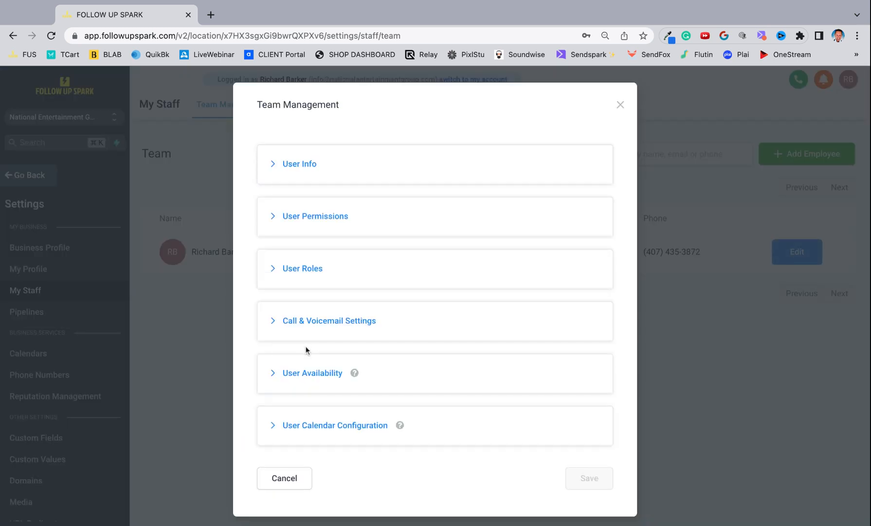
click(275, 170)
scroll(320, 305, down, 7)
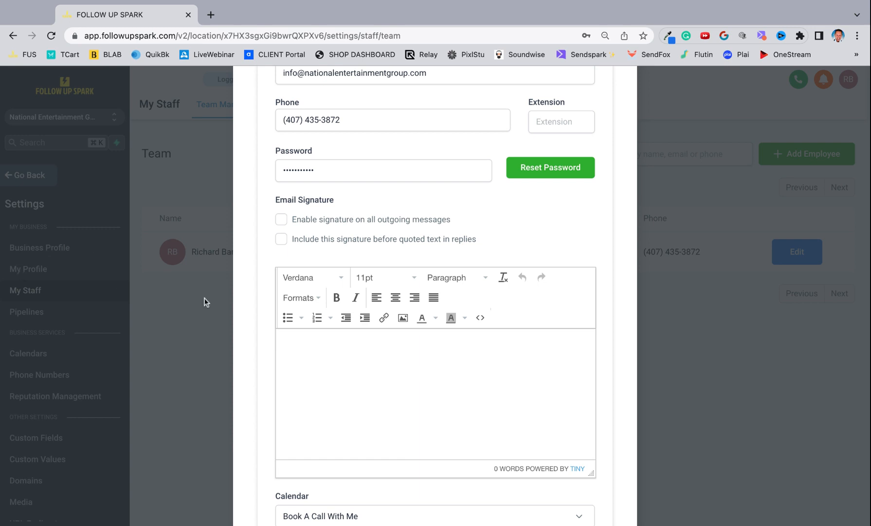
scroll(319, 225, up, 7)
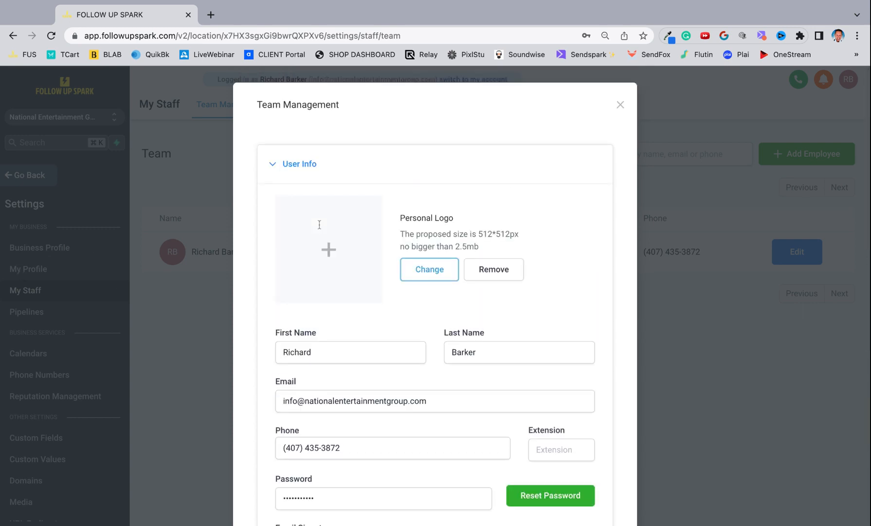
scroll(435, 292, down, 2)
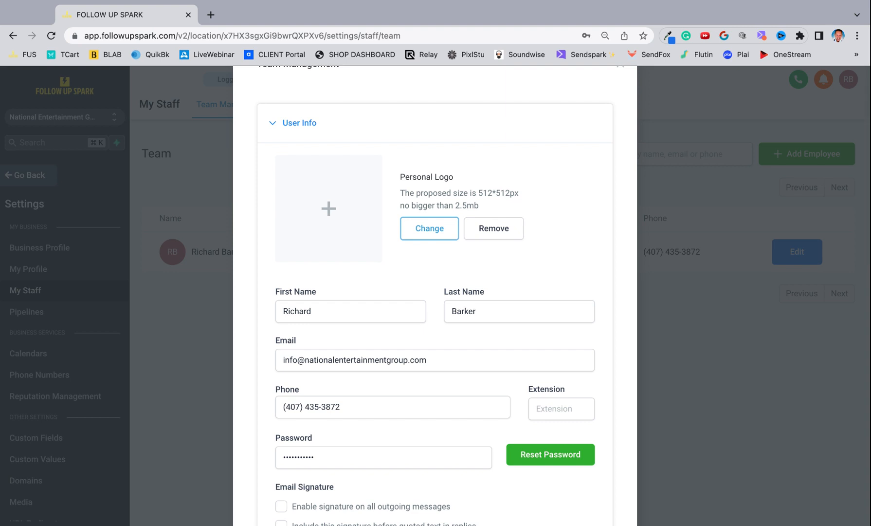
scroll(620, 83, down, 10)
scroll(620, 83, up, 12)
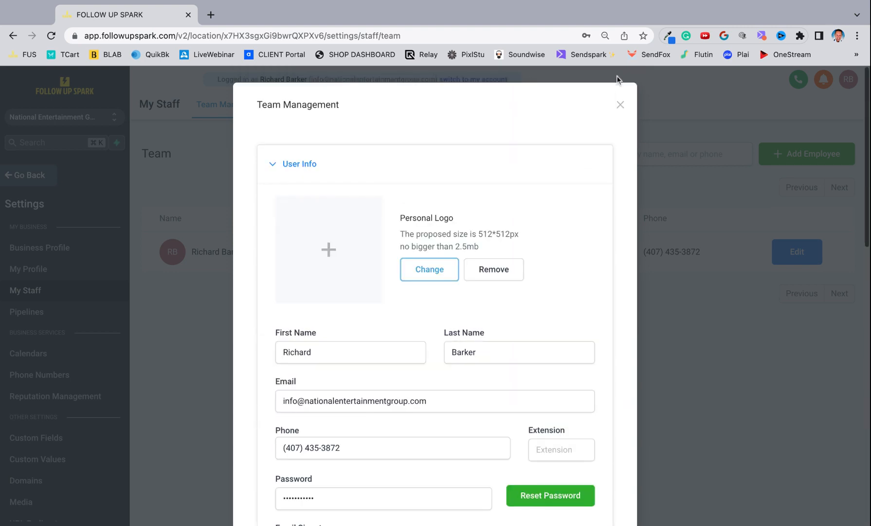
click(620, 107)
- Revisit the Business Profile settings and view the Integrations page with its Google and Facebook connections
click(56, 250)
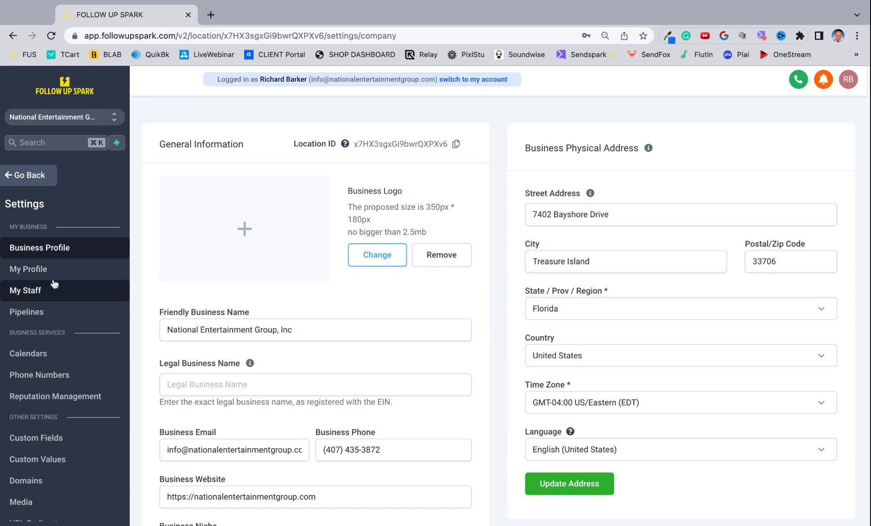
scroll(63, 299, down, 3)
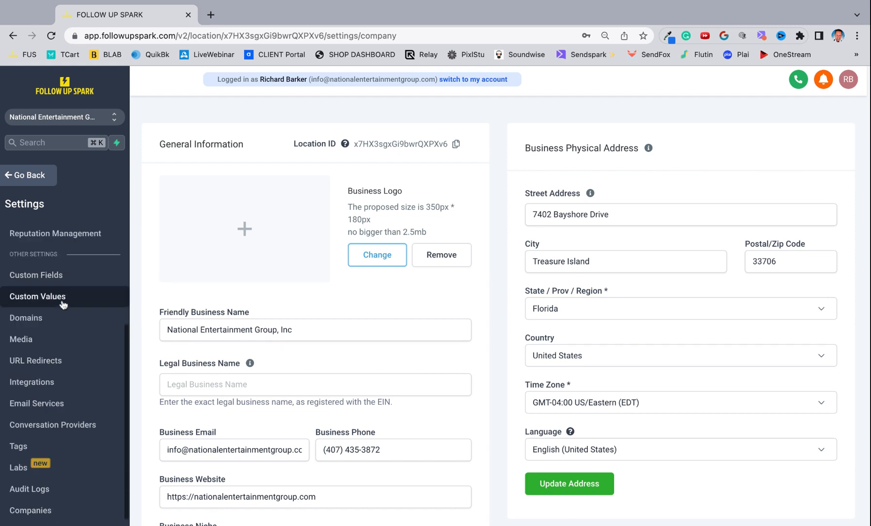
click(44, 386)
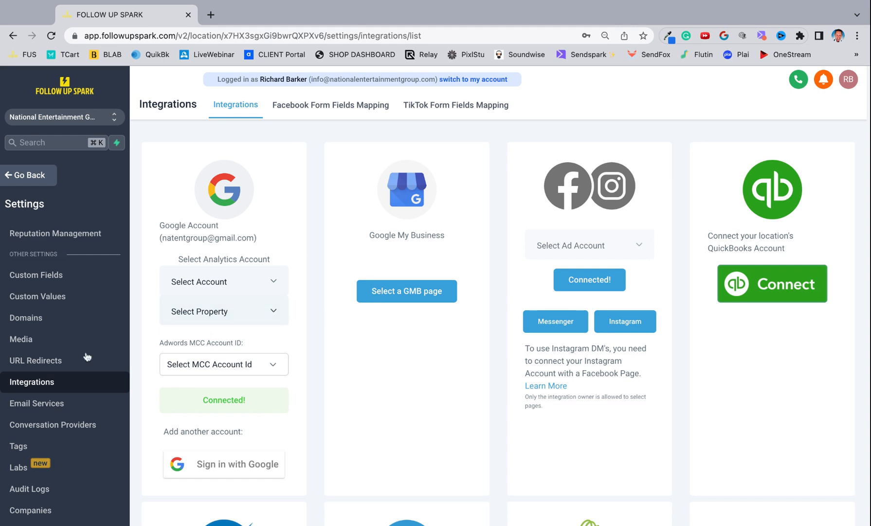
- Return to the main dashboard, open Conversations and view the Trigger Links options
click(26, 179)
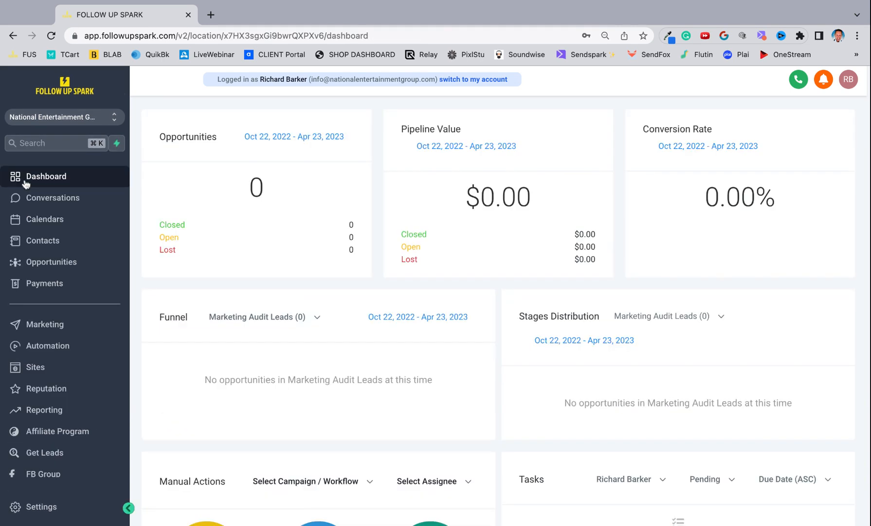
click(58, 202)
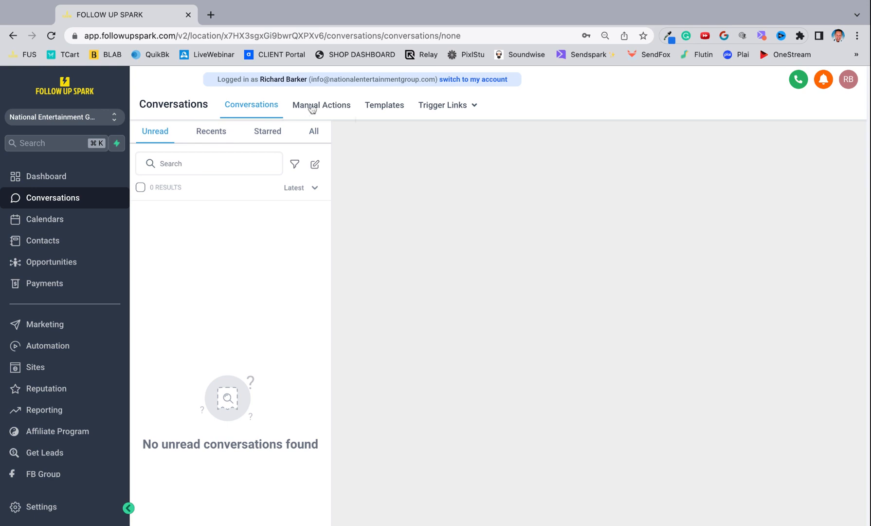
mouse_move(437, 111)
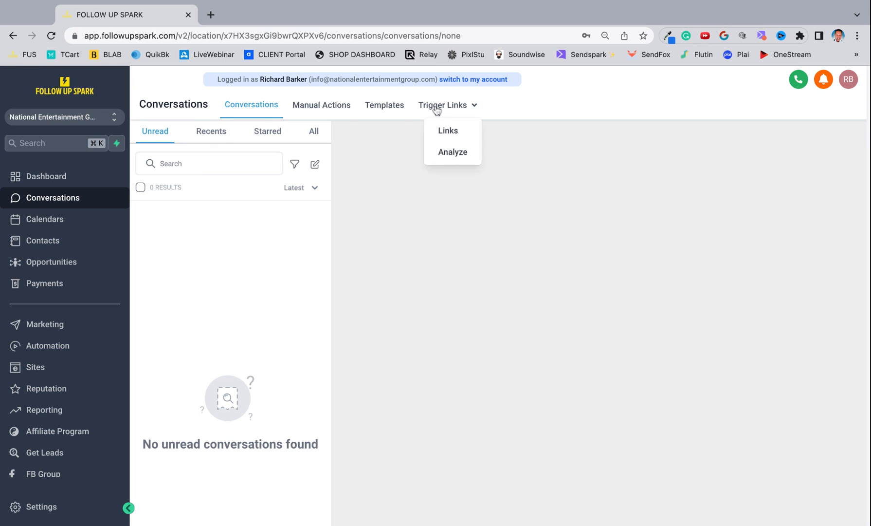
- View the message Templates page and the template types offered for adding, without creating a template
click(384, 108)
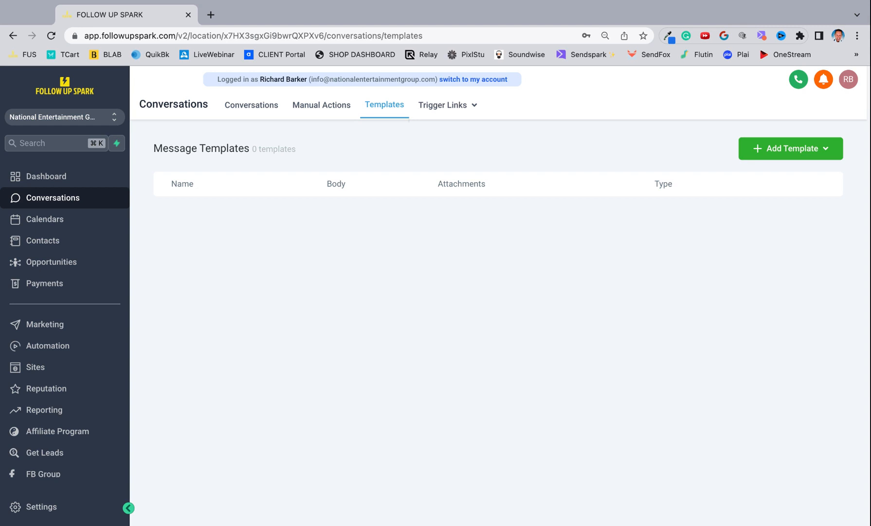
click(765, 149)
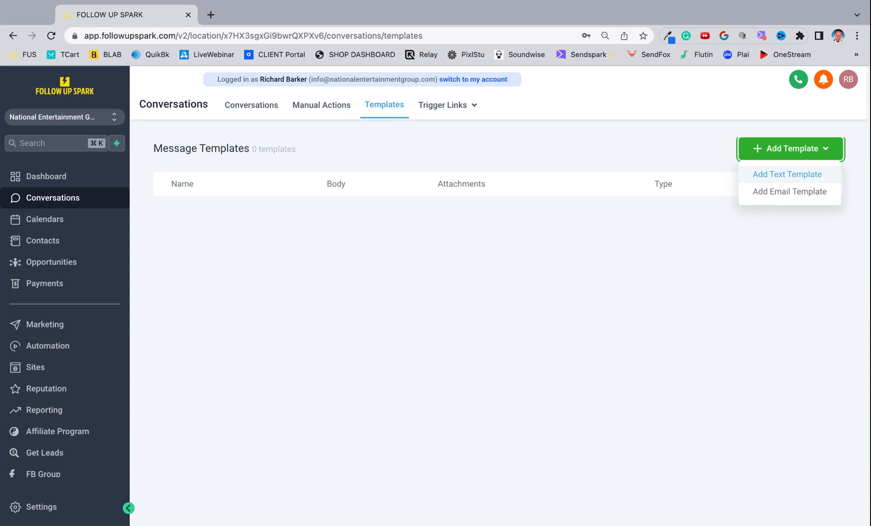
click(689, 137)
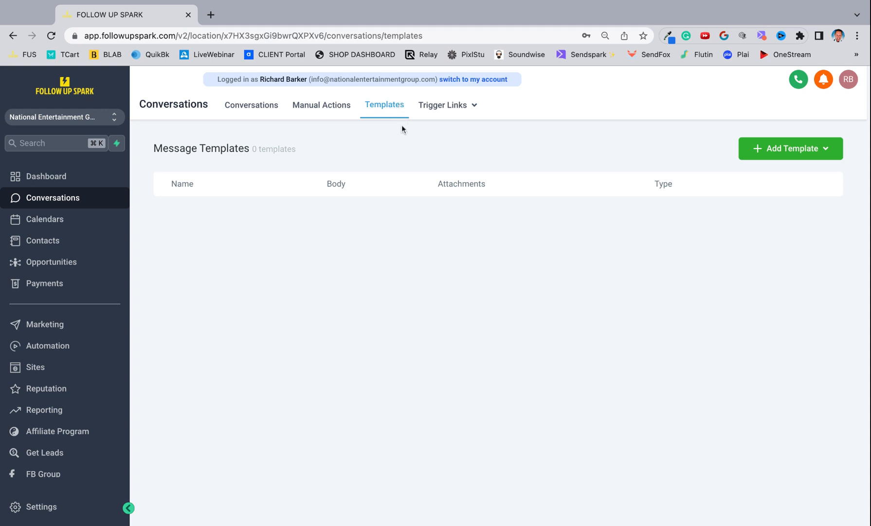
- View the weekly calendar, and examine the Preferences and Availability pages in the calendar settings
click(47, 220)
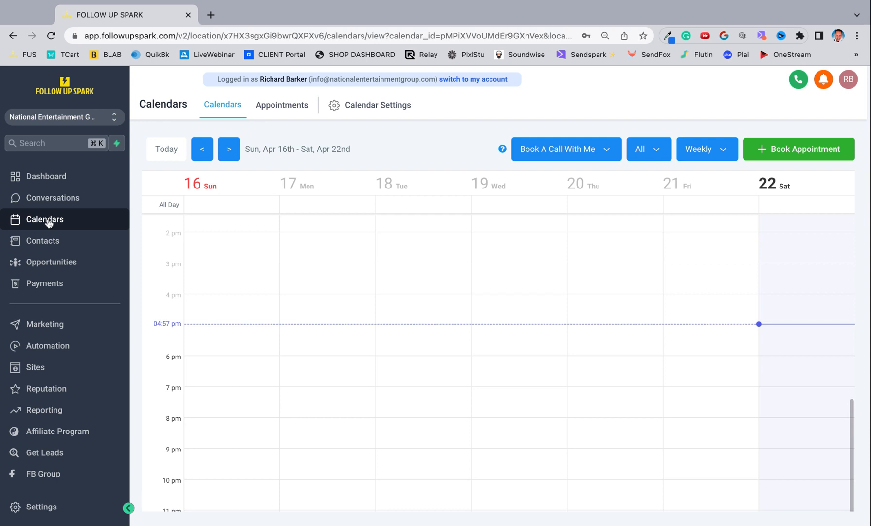
click(372, 106)
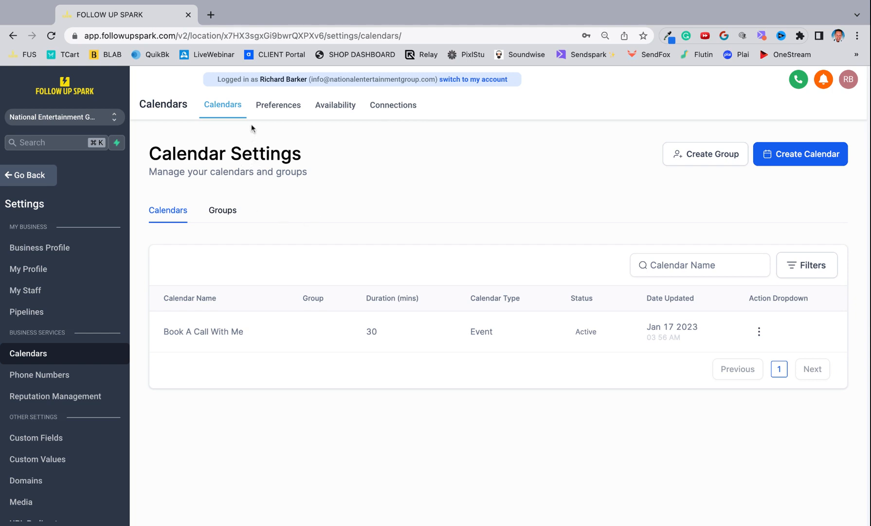
click(268, 112)
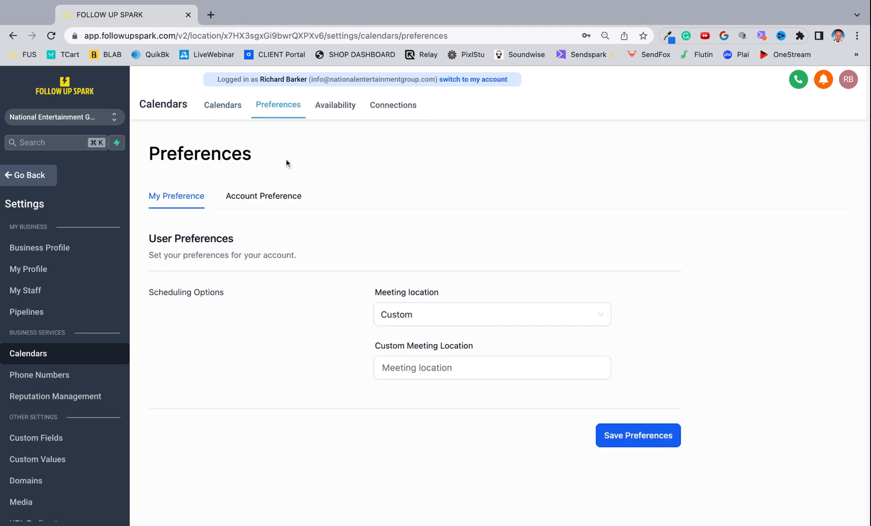
click(336, 106)
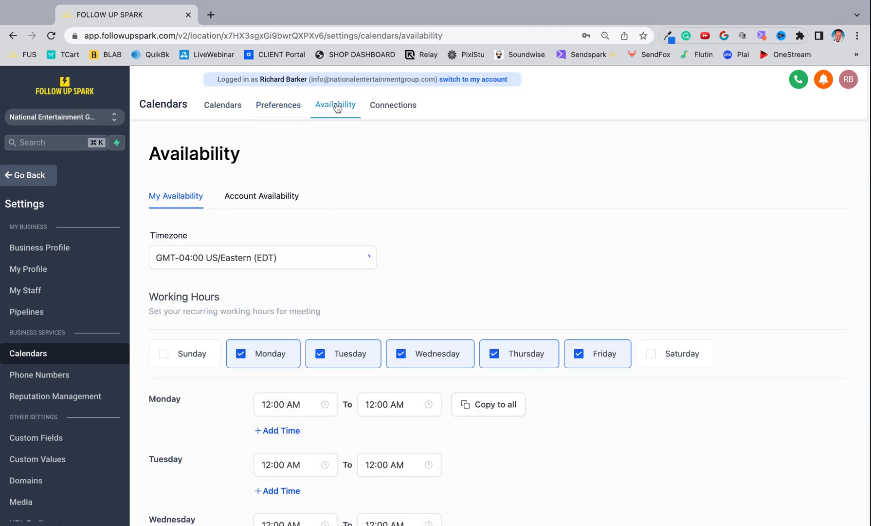
- Review the timezone and weekly working hours on the My Availability page
scroll(369, 198, down, 2)
scroll(370, 198, up, 1)
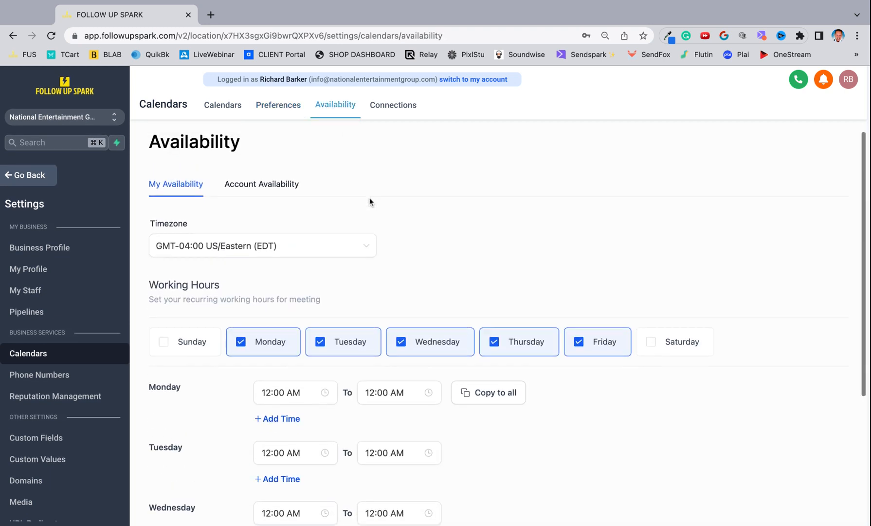
scroll(392, 221, down, 5)
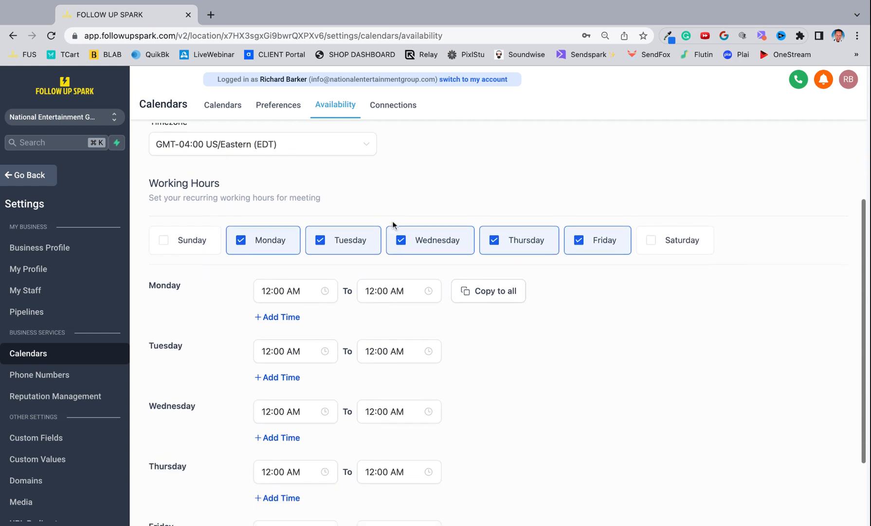
scroll(386, 161, up, 5)
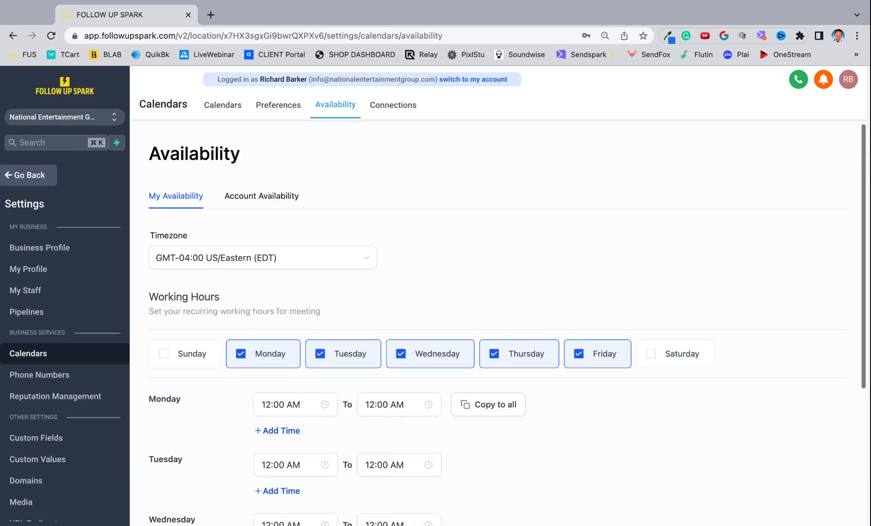
- Examine the calendar Connections, covering the main integration calendar, Google and Outlook conflict checks, and the account-level payment and ads connections
click(387, 107)
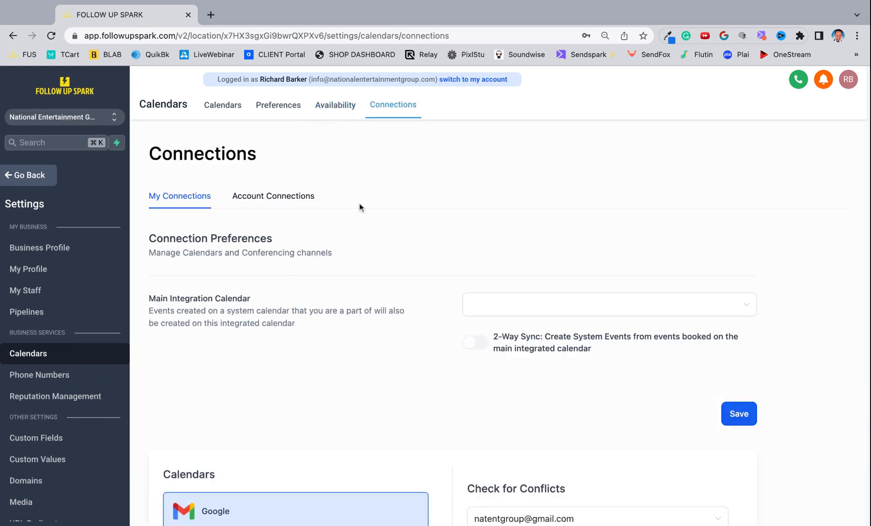
scroll(357, 212, down, 3)
scroll(358, 213, down, 3)
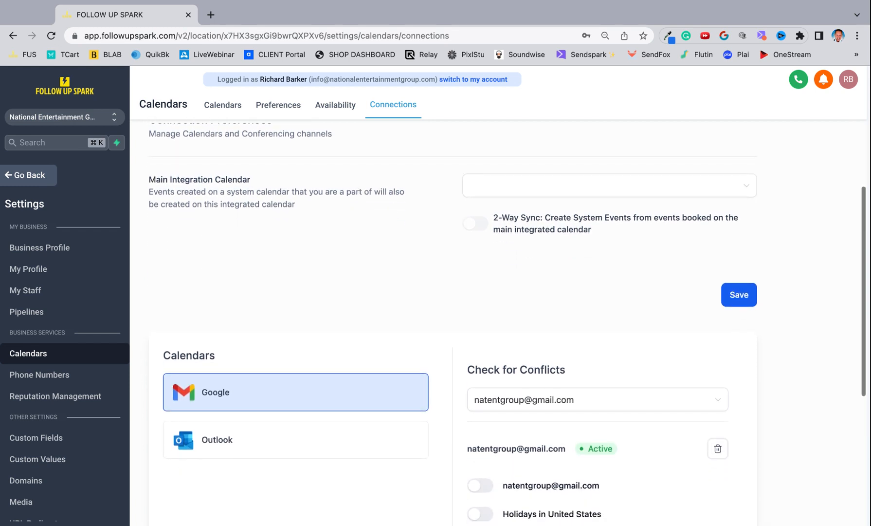
scroll(358, 213, up, 5)
scroll(358, 213, down, 5)
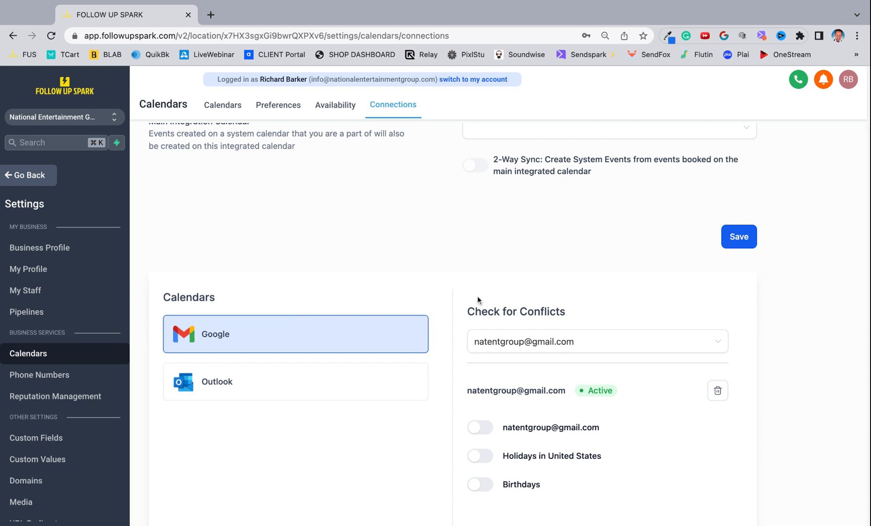
scroll(647, 324, down, 2)
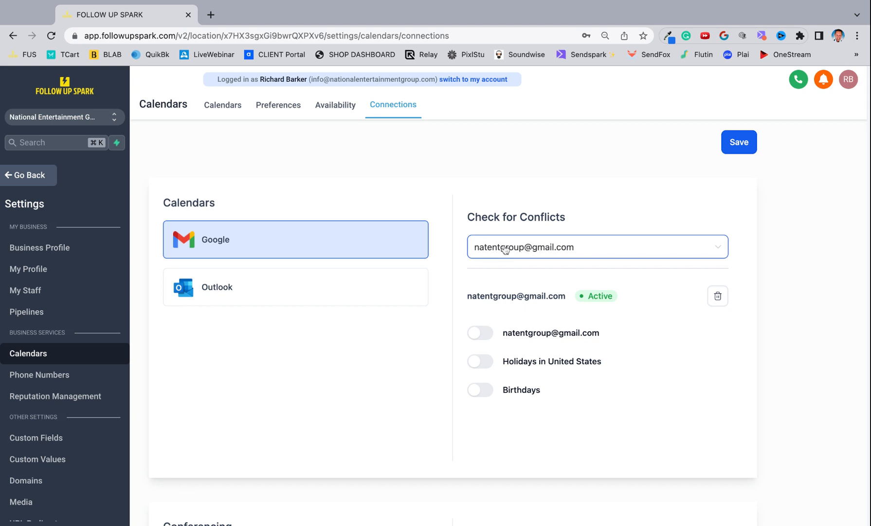
scroll(528, 249, up, 5)
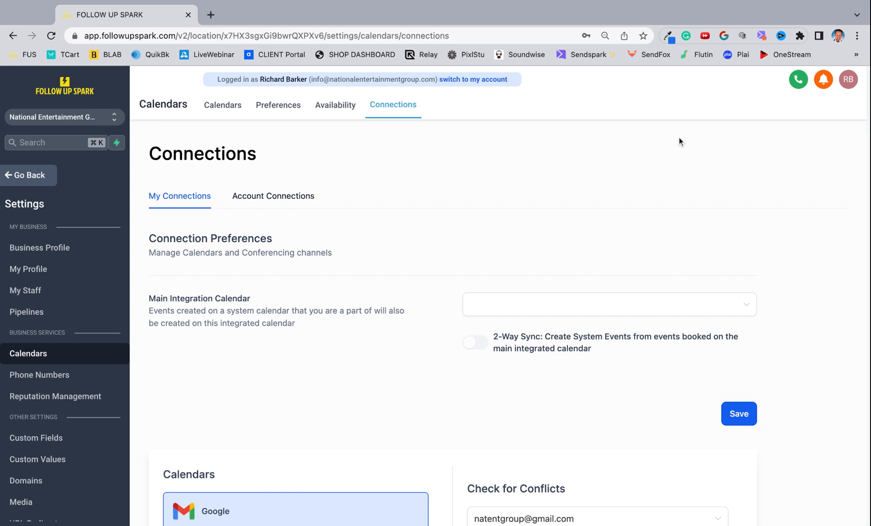
click(280, 198)
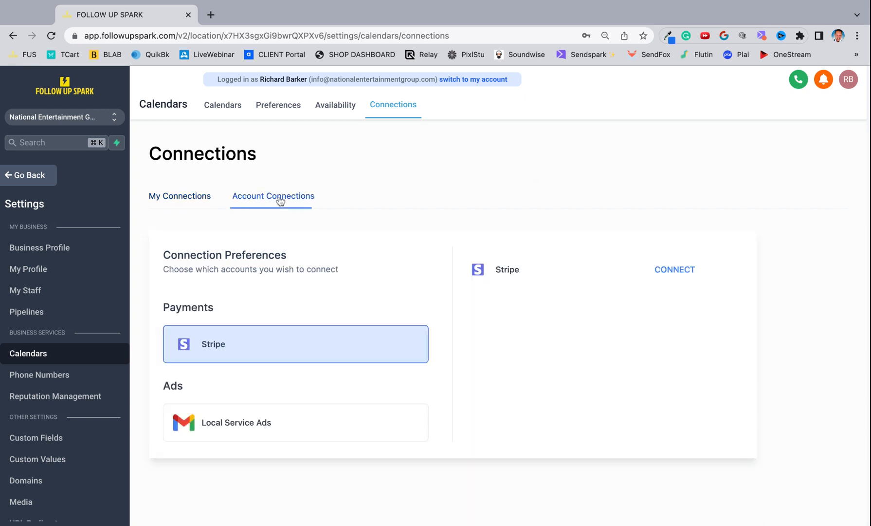
- Open the "Book A Call With Me" calendar for editing and review its Team & Event Setup fields
click(217, 107)
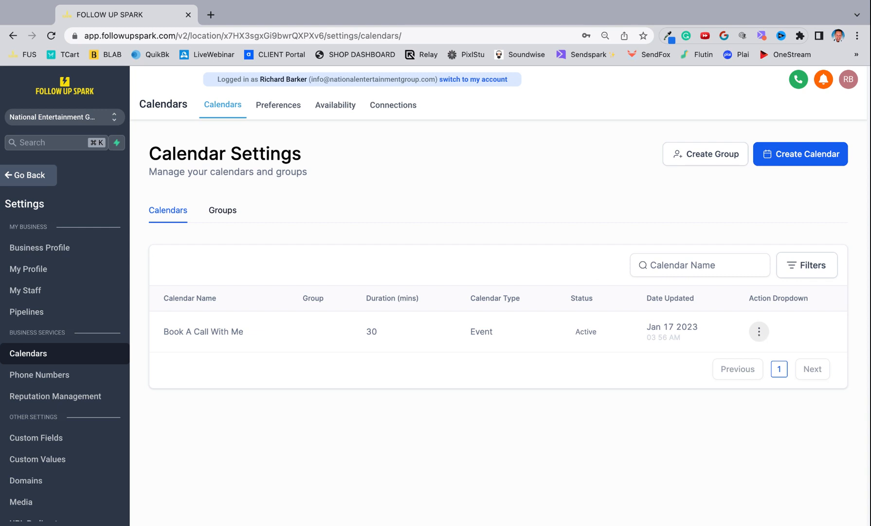
click(759, 332)
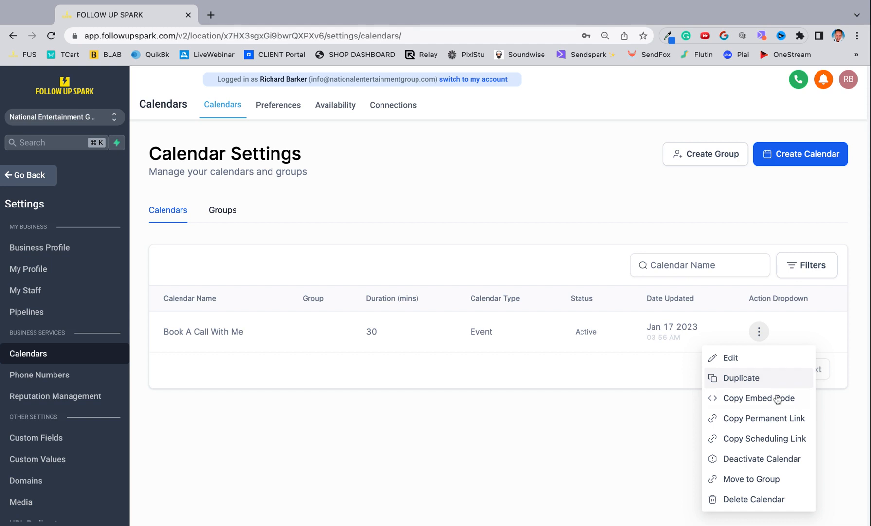
click(731, 358)
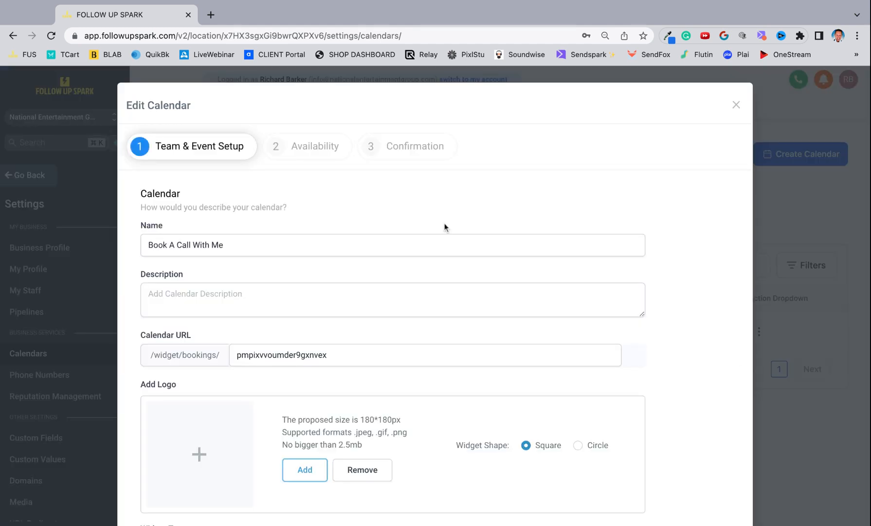
click(232, 238)
click(216, 295)
scroll(215, 295, down, 1)
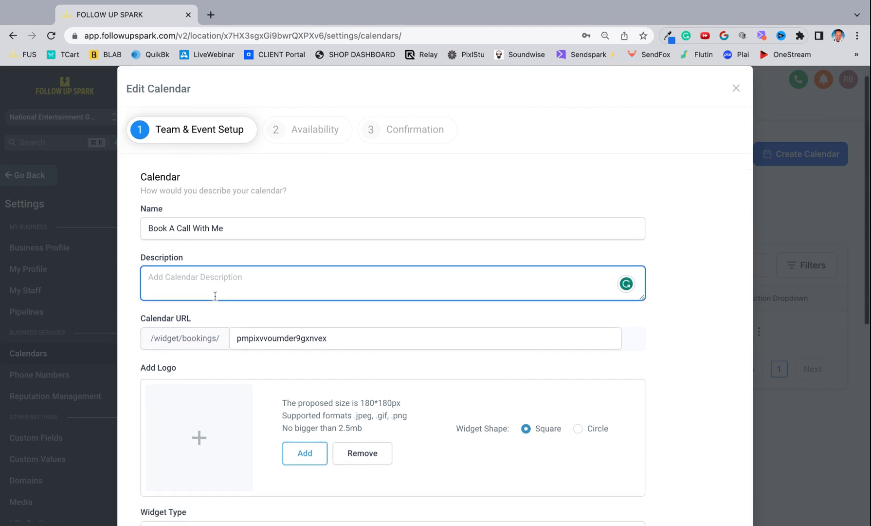
scroll(215, 295, down, 2)
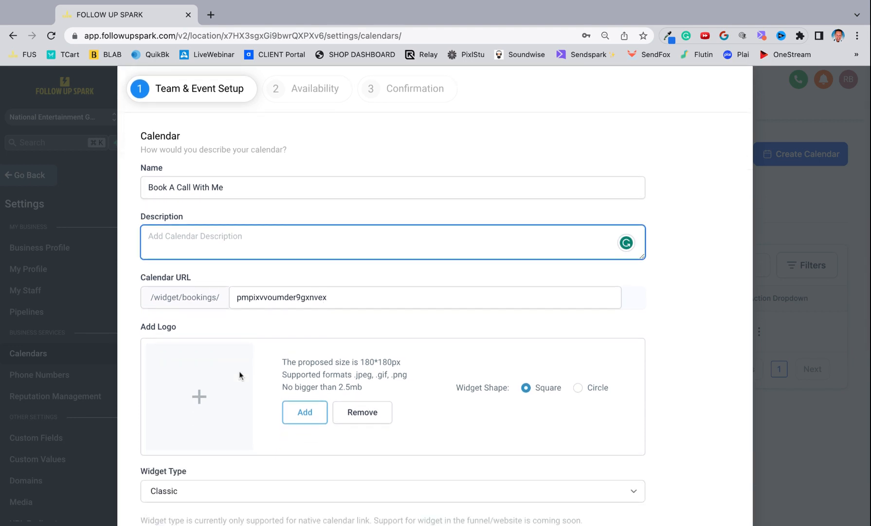
scroll(239, 373, down, 4)
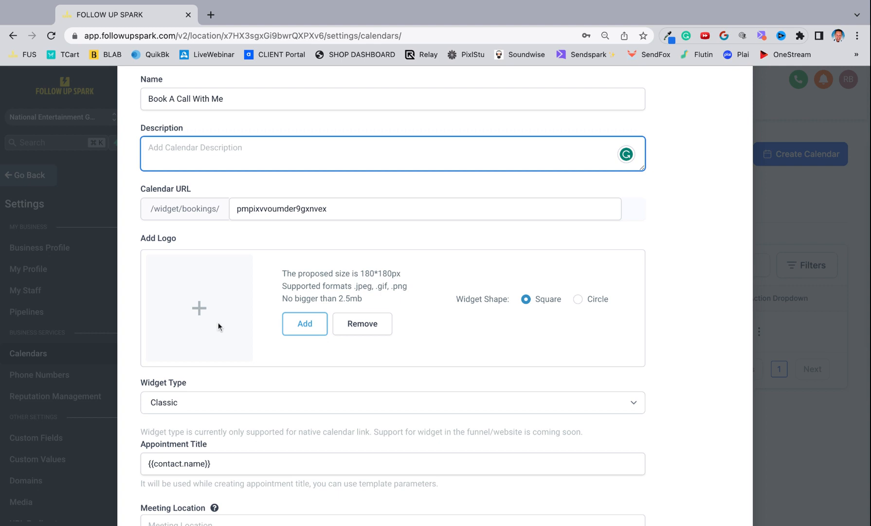
scroll(218, 326, down, 8)
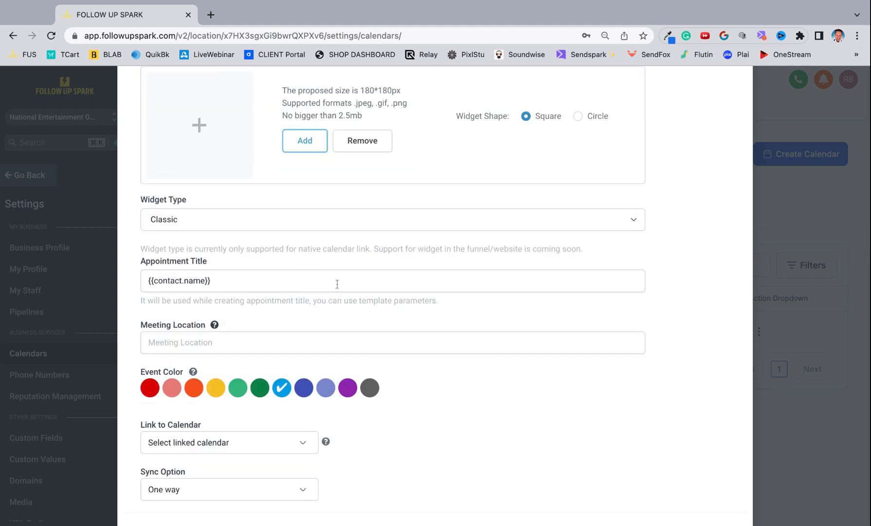
- Set the appointment title to {{contact.name}} followed by "with" and the account owner's full name, leaving the meeting location empty
click(337, 283)
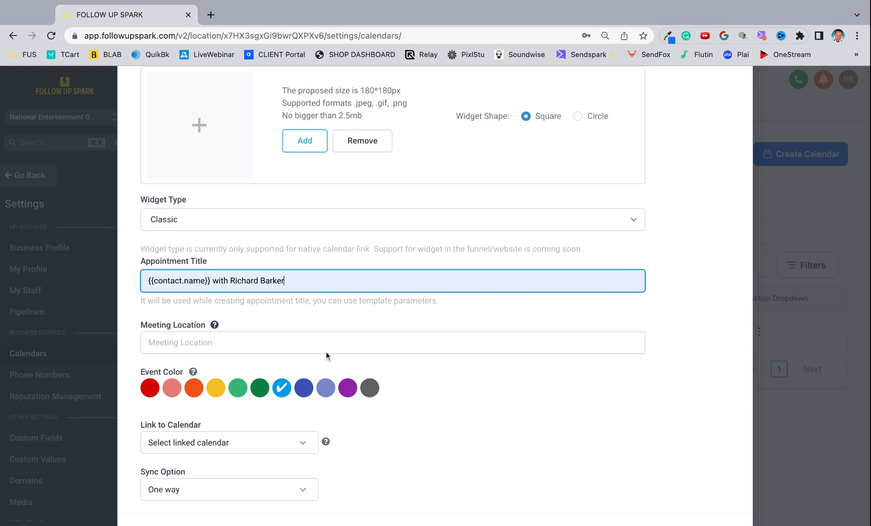
click(355, 318)
scroll(355, 318, down, 2)
click(268, 305)
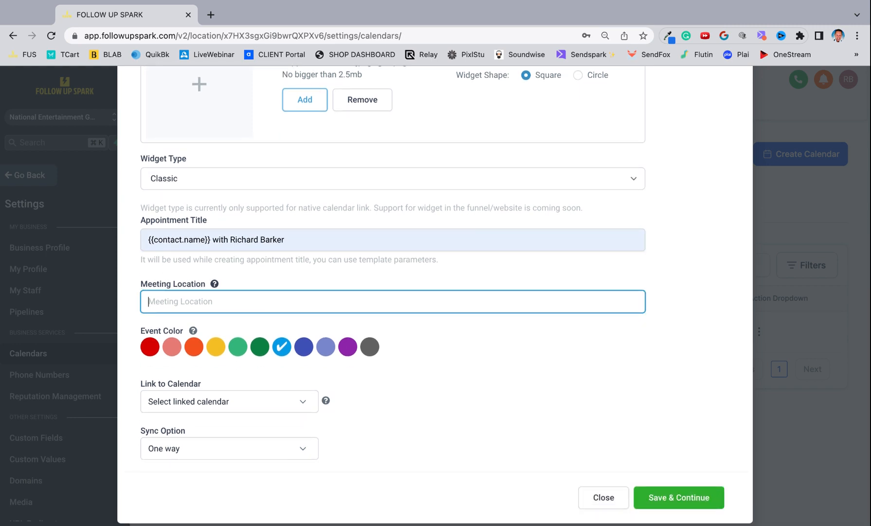
- Link the booking calendar to Google and select the account's own Gmail calendar
click(248, 400)
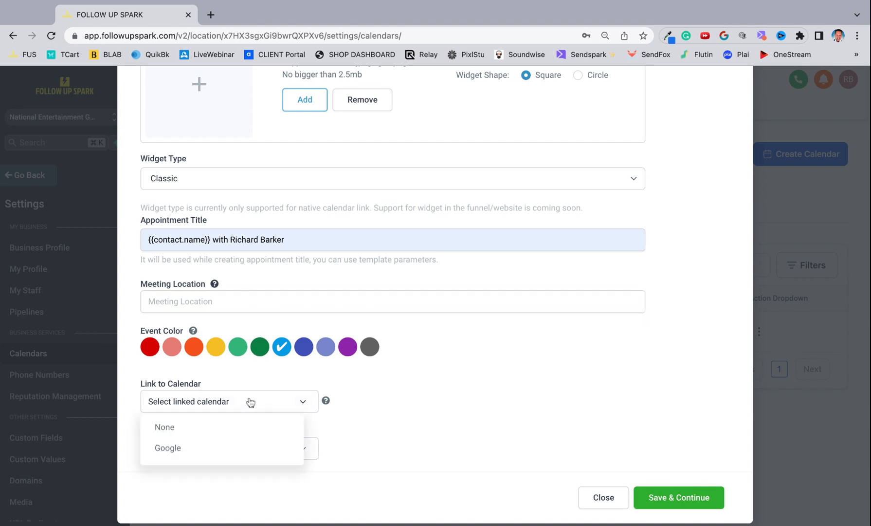
click(217, 454)
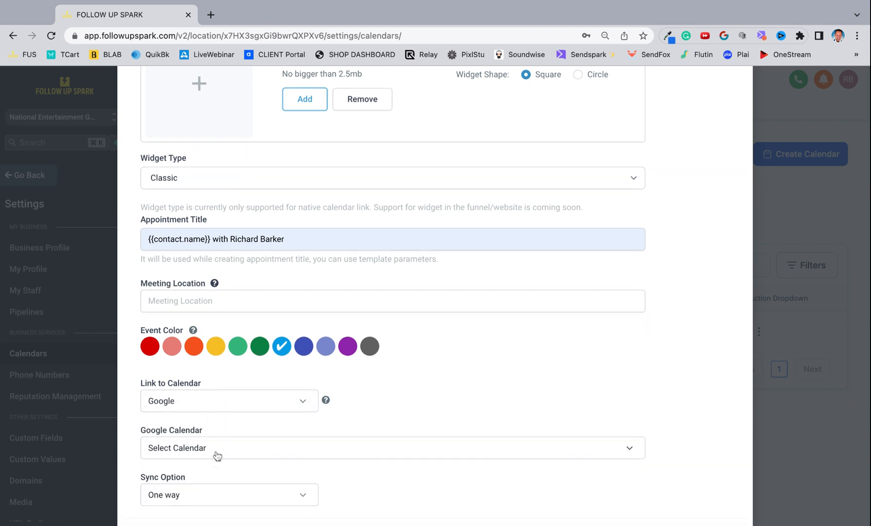
scroll(226, 399, down, 2)
click(227, 390)
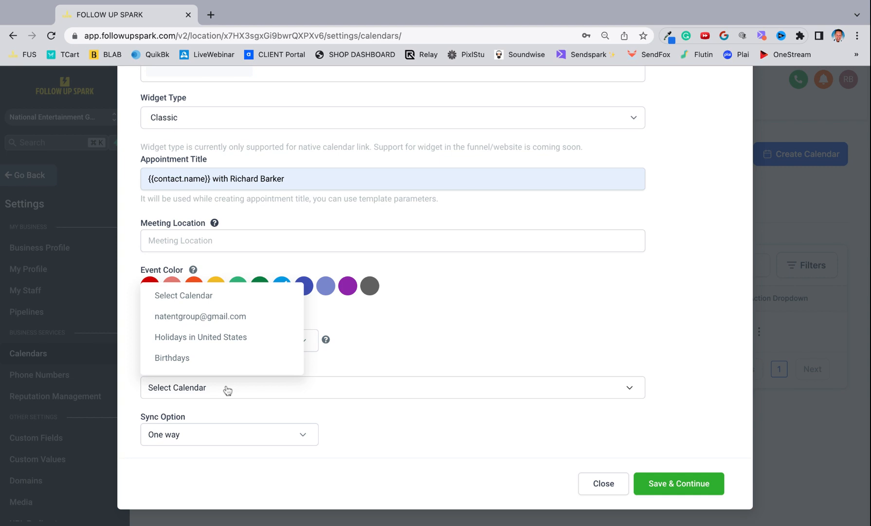
click(218, 318)
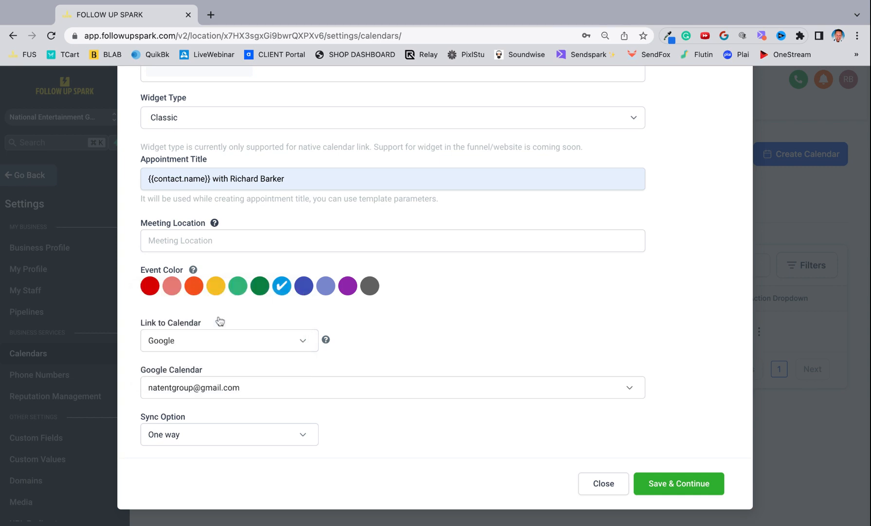
- Set the sync option to Two way and save the Team & Event Setup to continue to Availability
click(201, 437)
click(195, 346)
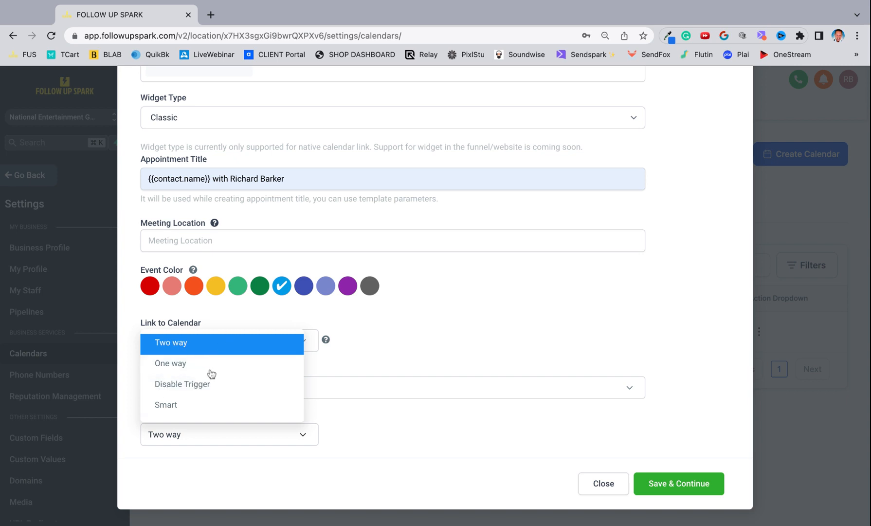
click(403, 425)
scroll(532, 327, up, 9)
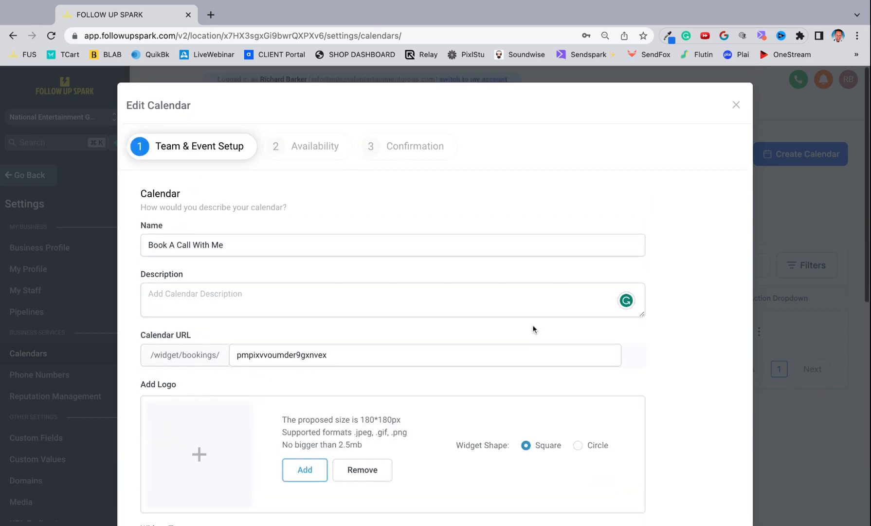
scroll(532, 327, down, 5)
scroll(533, 329, down, 3)
click(691, 485)
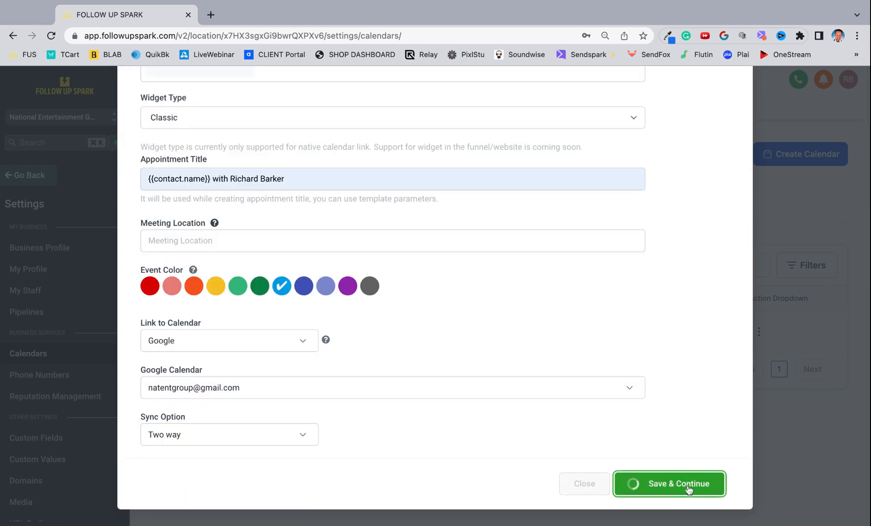
- Set the appointment slot duration to 1 hour and the slot interval to 15 minutes
scroll(443, 285, up, 5)
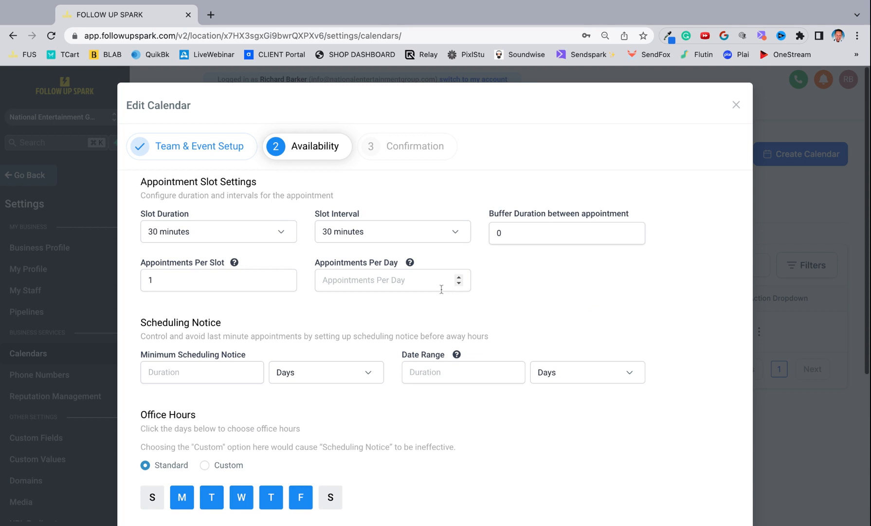
click(227, 233)
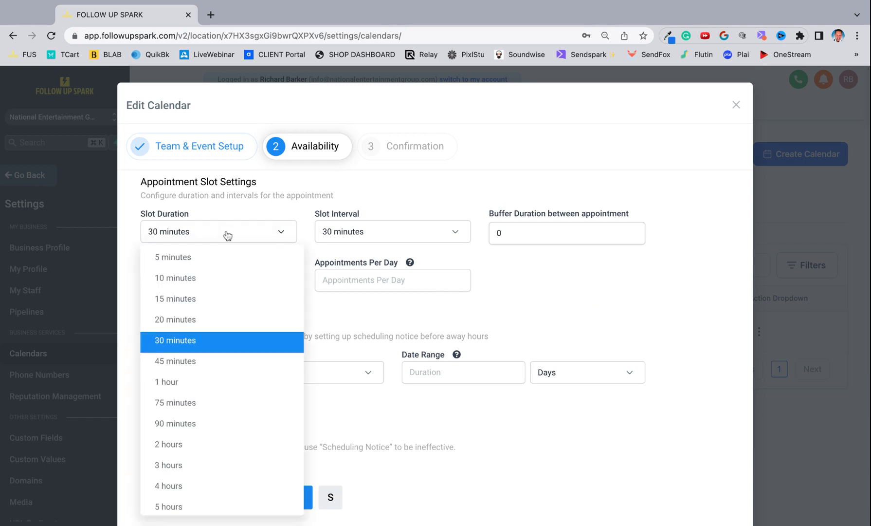
click(180, 389)
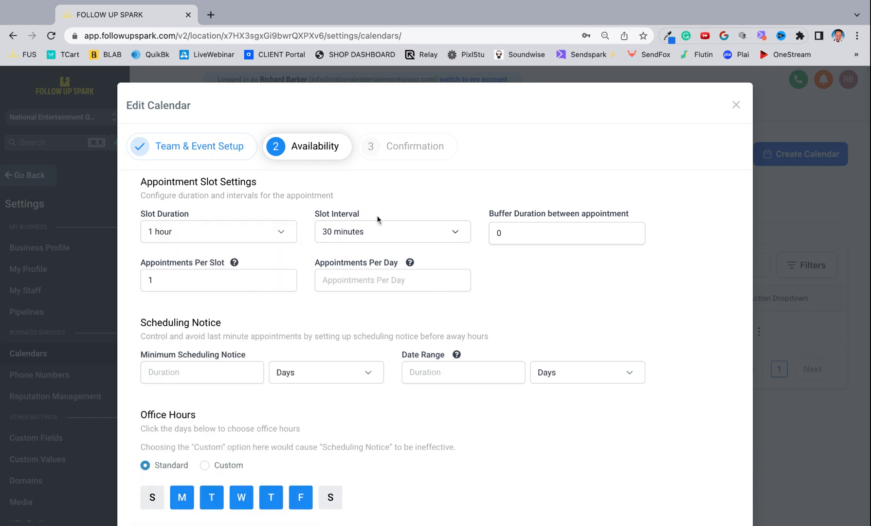
click(382, 229)
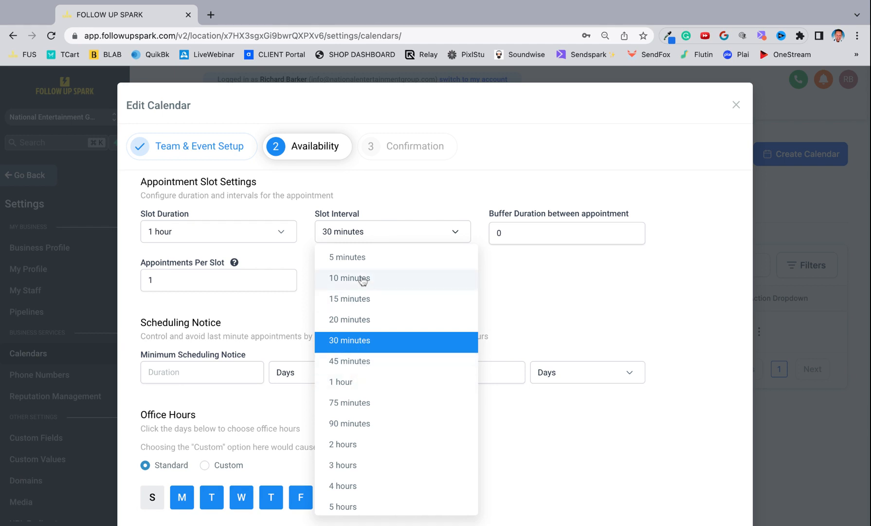
click(357, 309)
scroll(449, 290, down, 1)
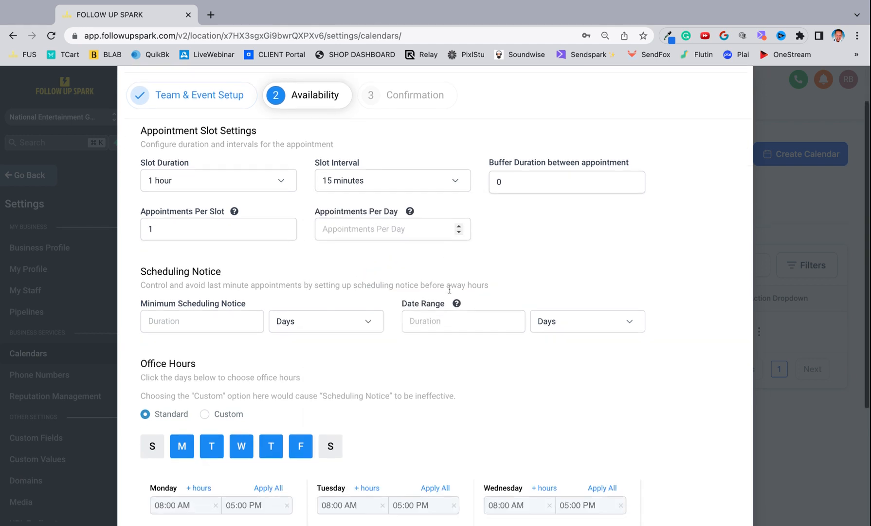
- Limit appointments per day to 5, and set the minimum scheduling notice to 1 day and the date range to 60 days
click(340, 225)
text(5)
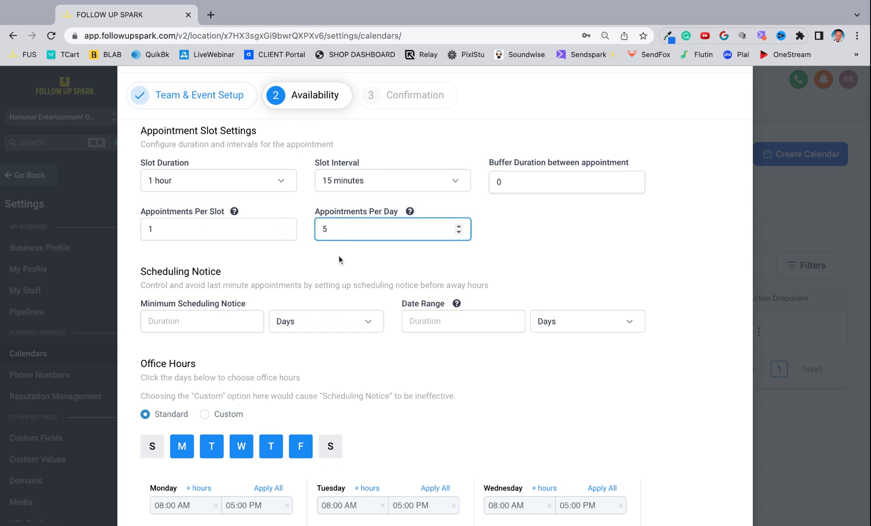
click(230, 319)
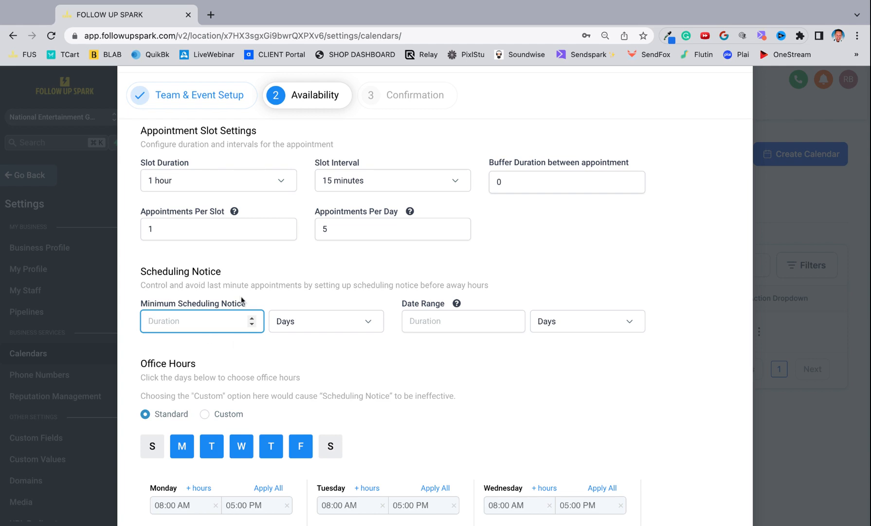
text(1)
click(420, 323)
text(60)
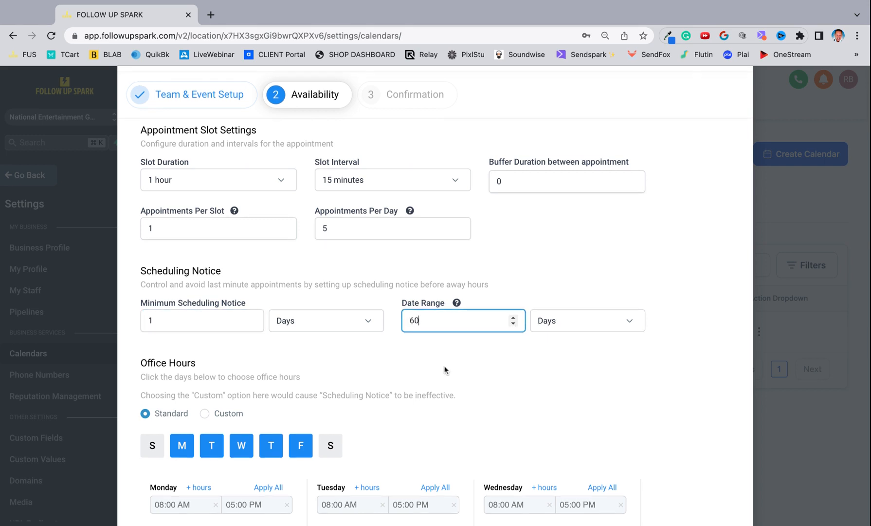
- Set the office hours to 10:00 AM–05:00 PM for Monday through Thursday, excluding Friday, and save the Availability settings
scroll(444, 369, down, 3)
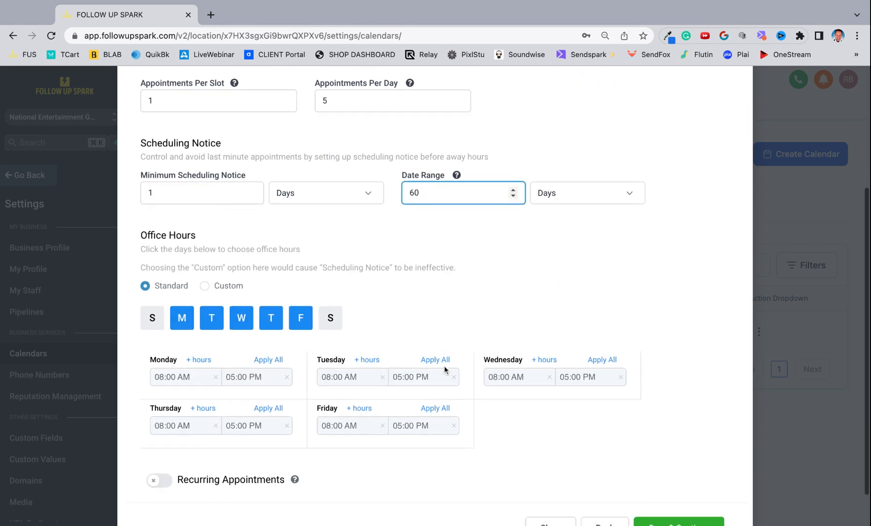
click(182, 353)
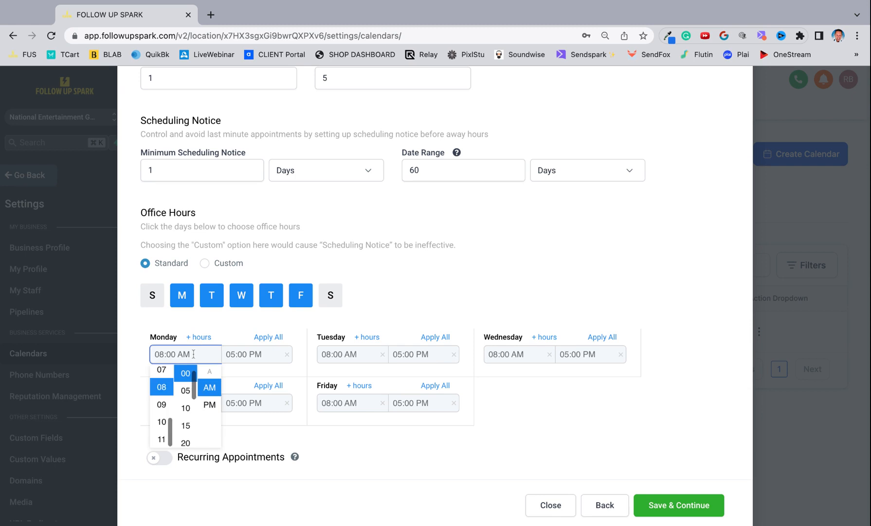
click(162, 421)
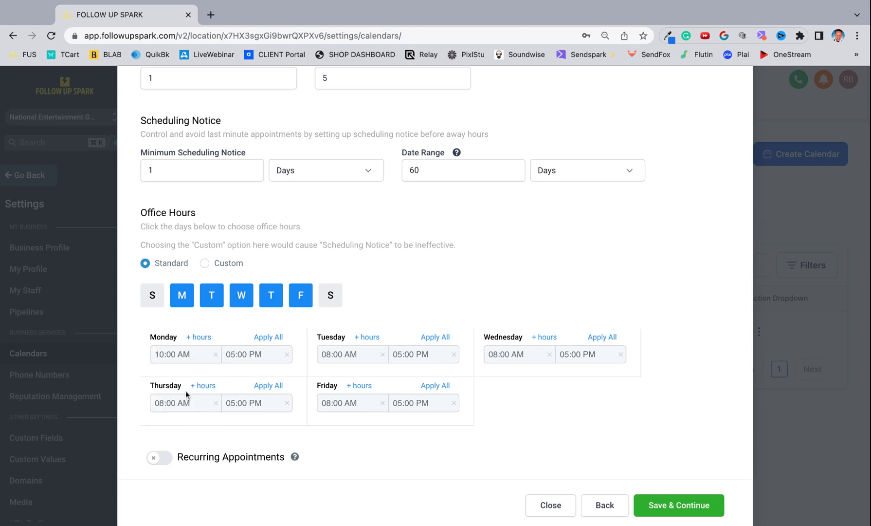
click(268, 339)
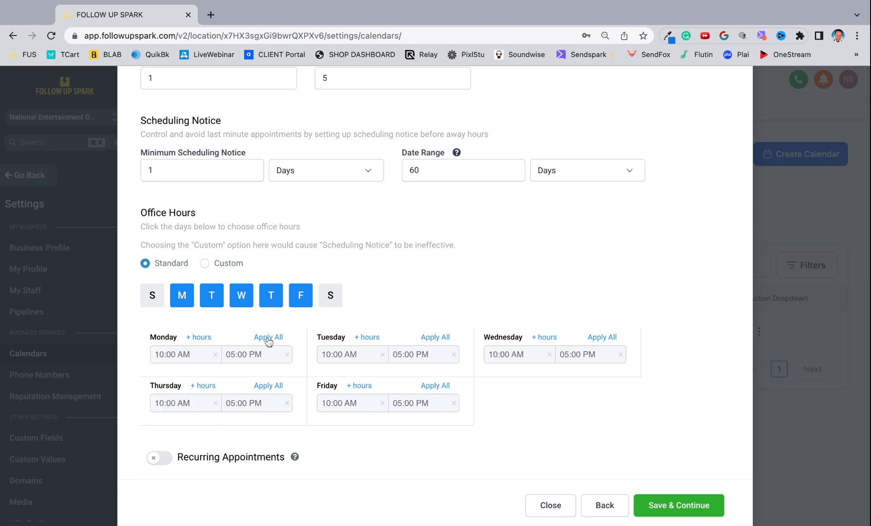
click(301, 297)
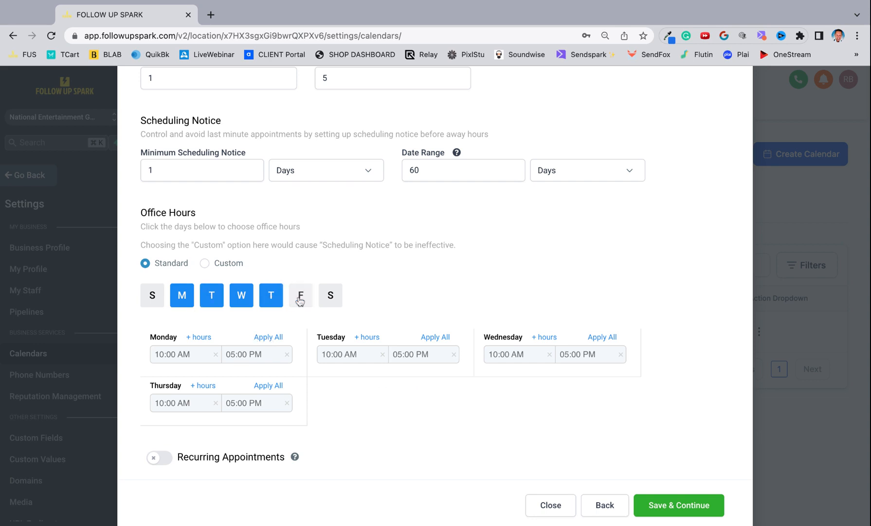
click(663, 506)
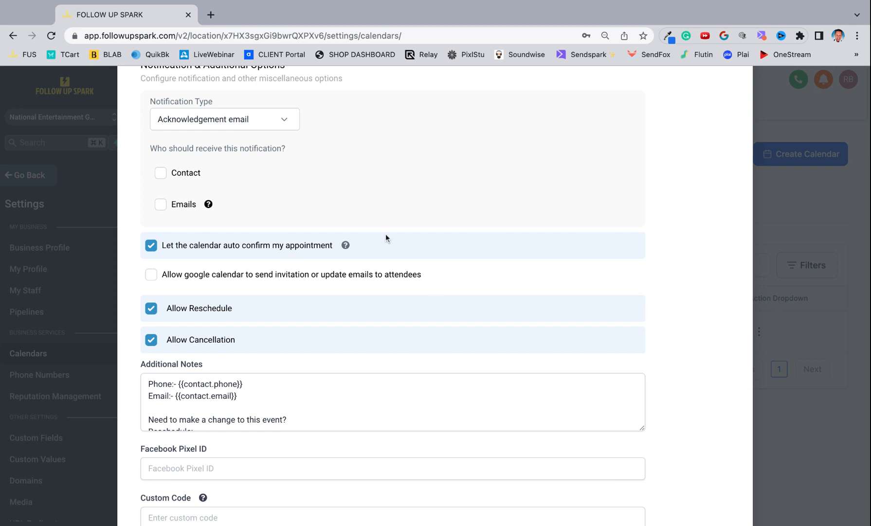
- Disable automatic appointment confirmation and allow Google Calendar to send invitation or update emails to attendees
scroll(386, 237, up, 5)
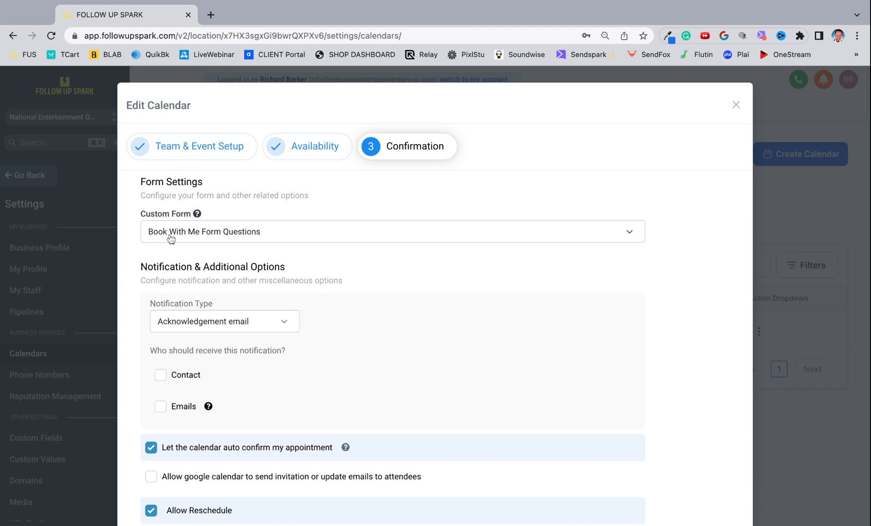
scroll(321, 258, down, 3)
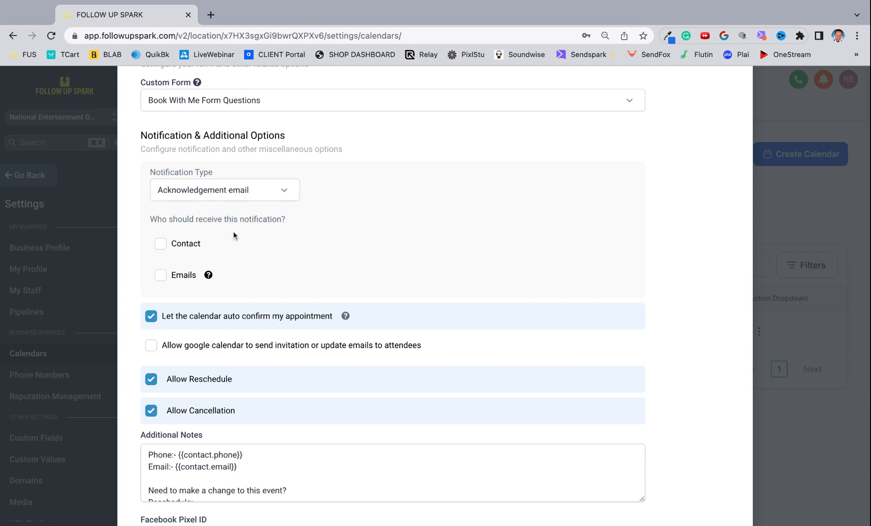
scroll(234, 235, down, 2)
scroll(222, 179, down, 1)
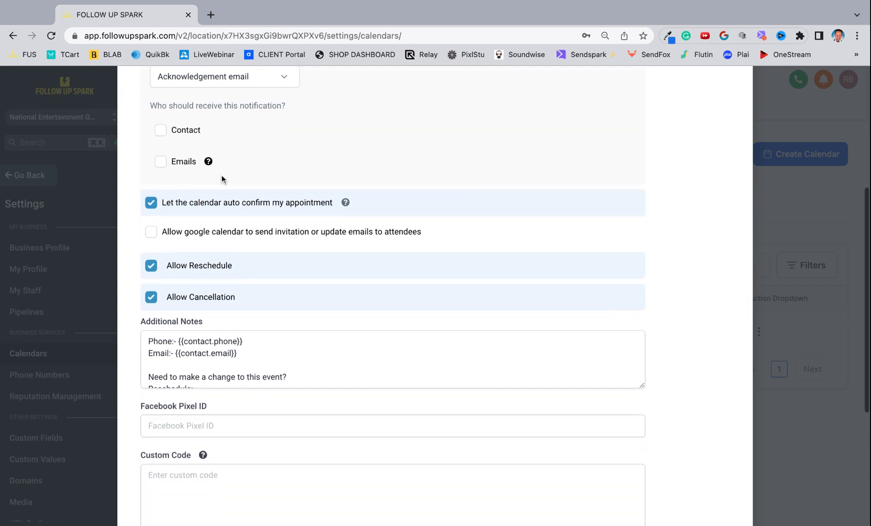
click(151, 195)
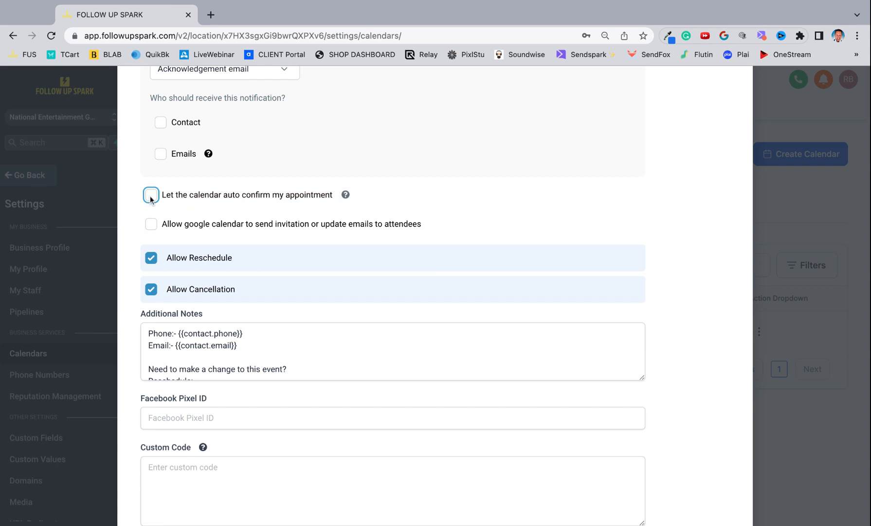
click(151, 225)
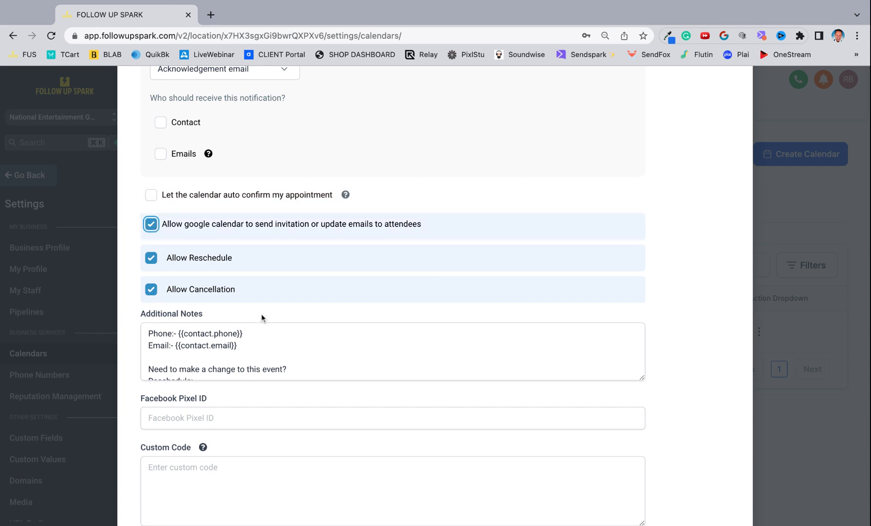
- Review the additional notes and form submission options, and complete the calendar setup
scroll(262, 311, down, 1)
scroll(247, 245, down, 3)
scroll(242, 209, down, 1)
scroll(241, 209, down, 3)
scroll(239, 264, down, 2)
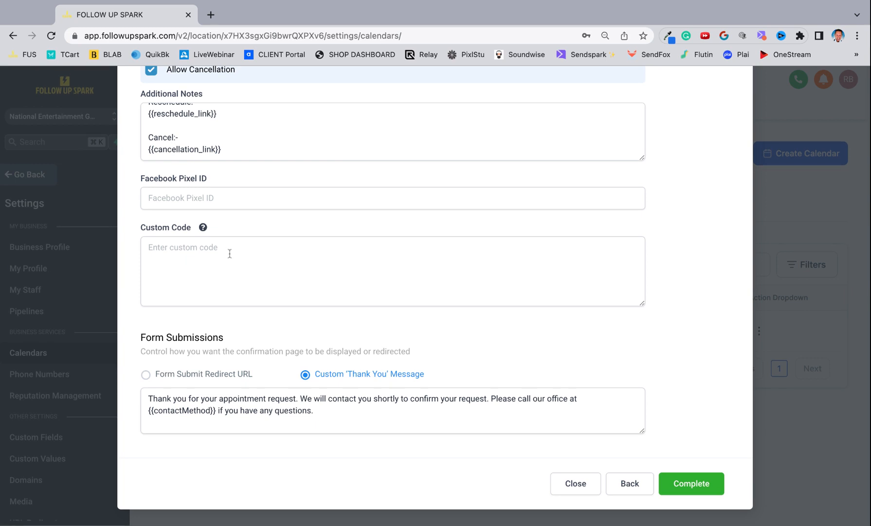
click(703, 495)
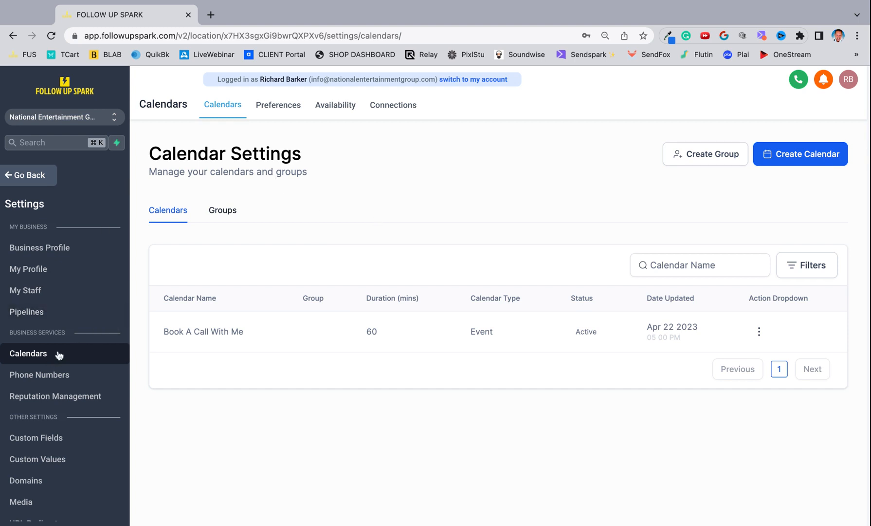
- Leave Settings for the Calendars view, check the list of available calendars, and look at the Appointments page
click(22, 184)
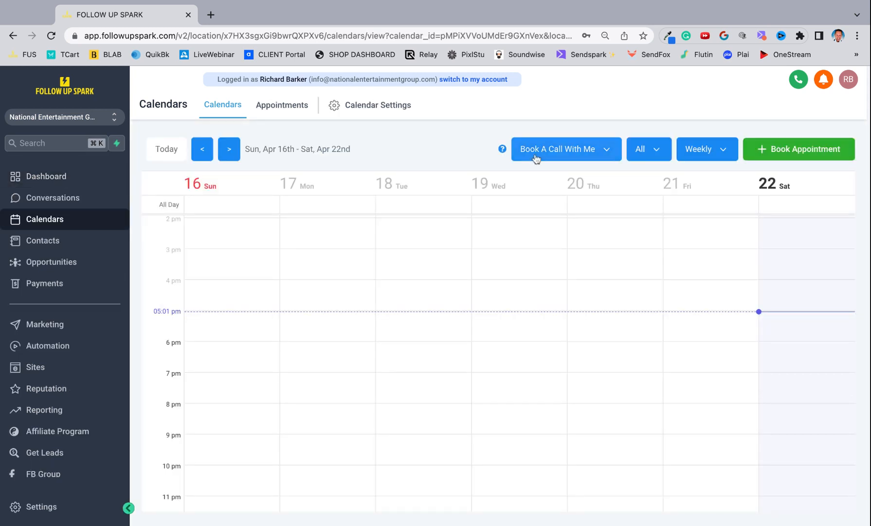
click(566, 149)
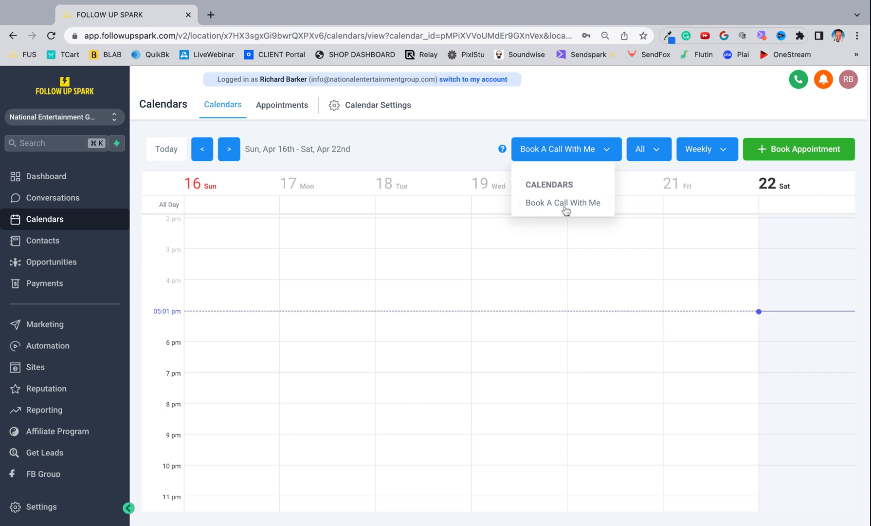
click(609, 156)
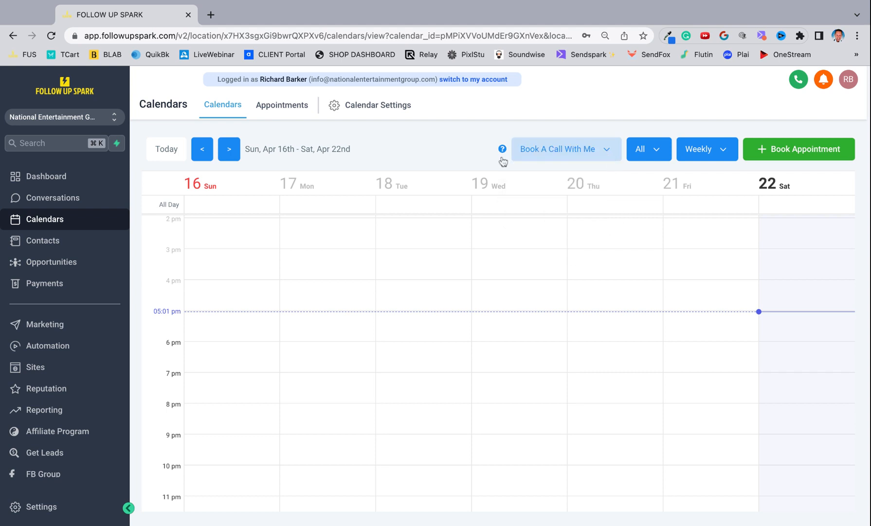
click(297, 111)
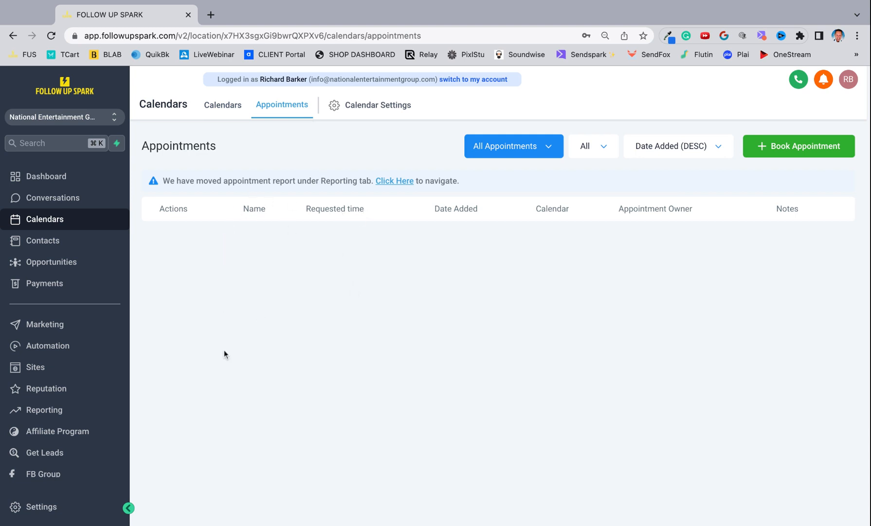
click(219, 109)
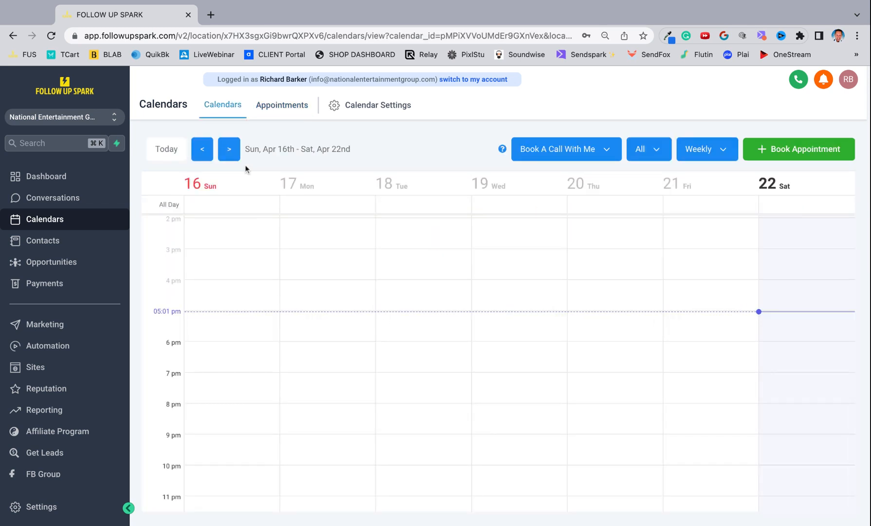
- Open Contacts and look through the first page of the smart list of all contacts
click(59, 242)
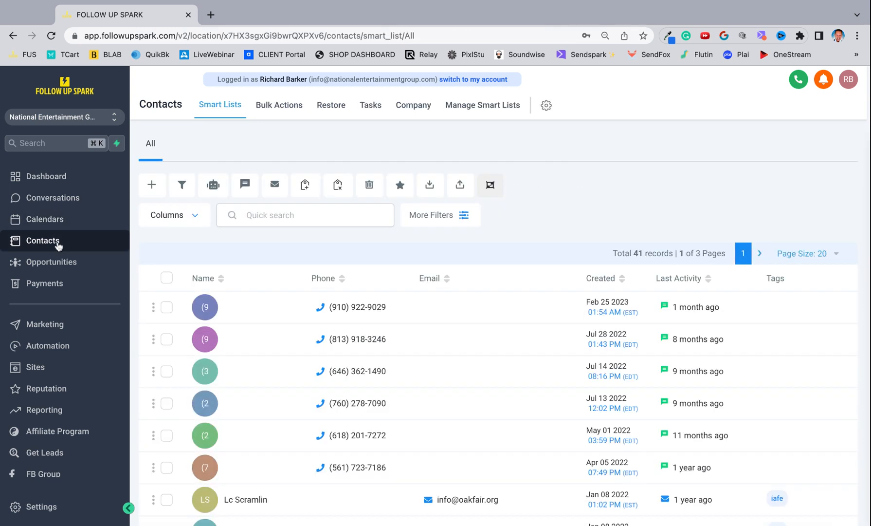
scroll(372, 391, down, 9)
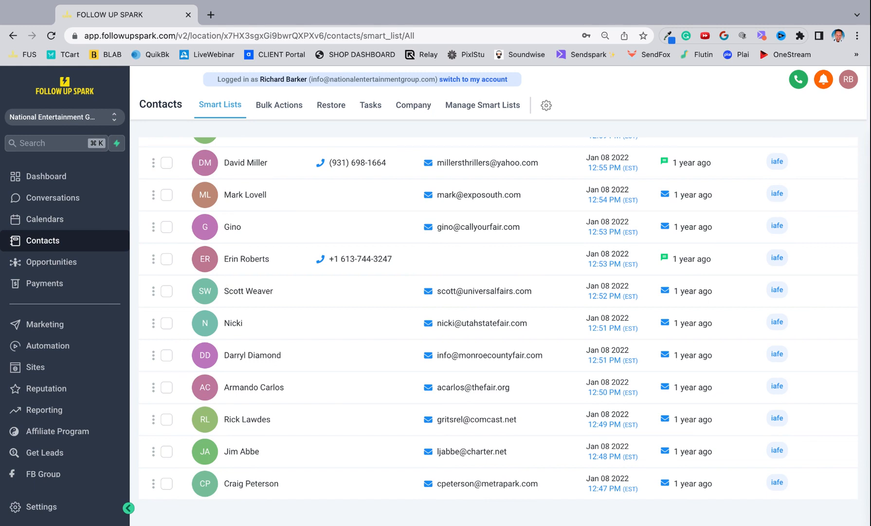
scroll(498, 330, up, 9)
scroll(498, 331, down, 9)
scroll(200, 291, up, 9)
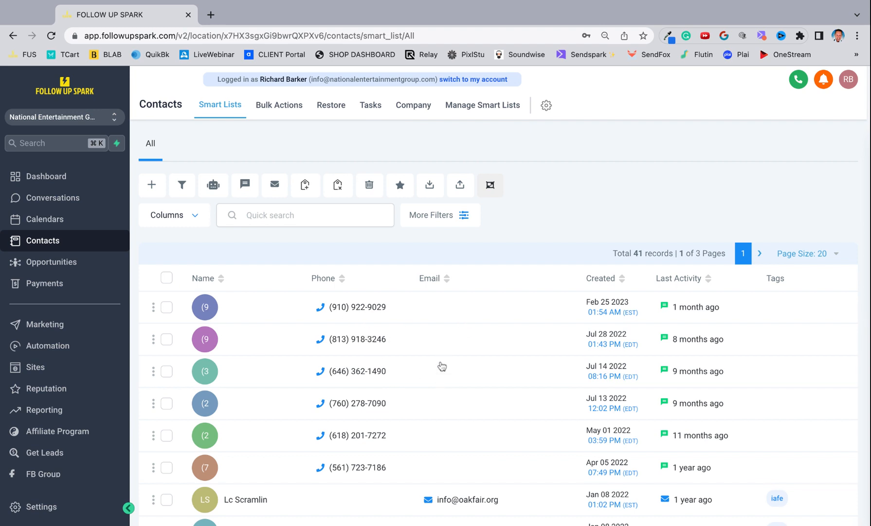
scroll(441, 348, down, 2)
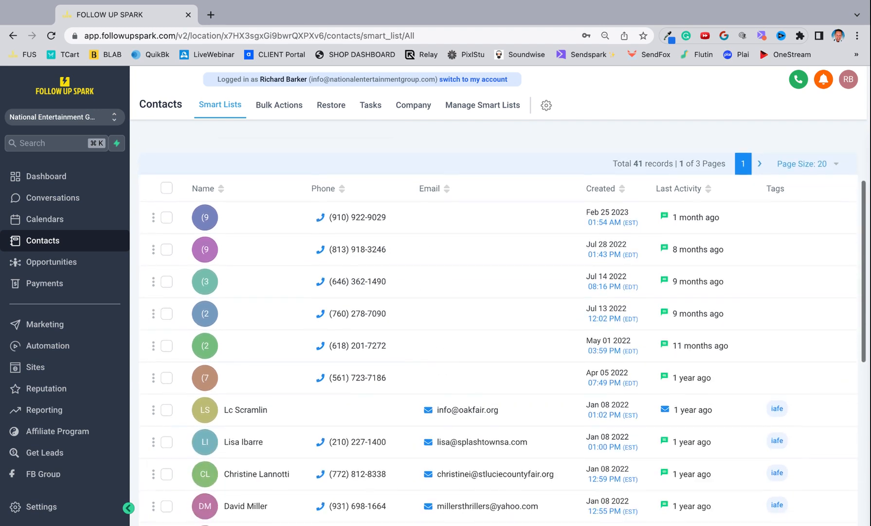
scroll(309, 305, down, 3)
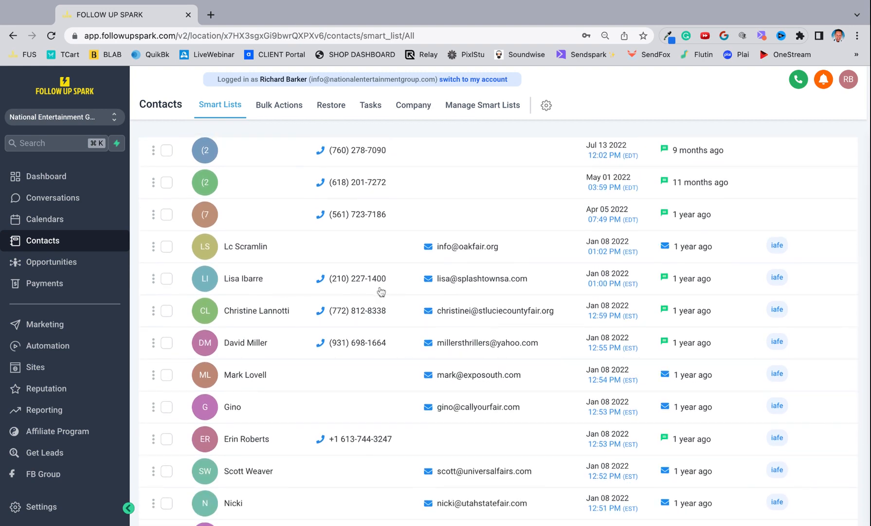
- Open the eighth and ninth contacts in the list to view their details and conversation history, returning to the list after each
click(203, 280)
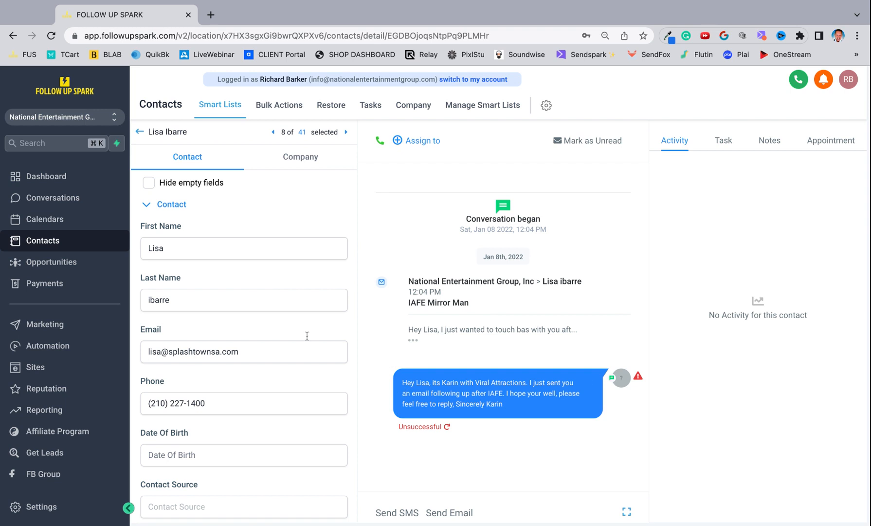
click(139, 131)
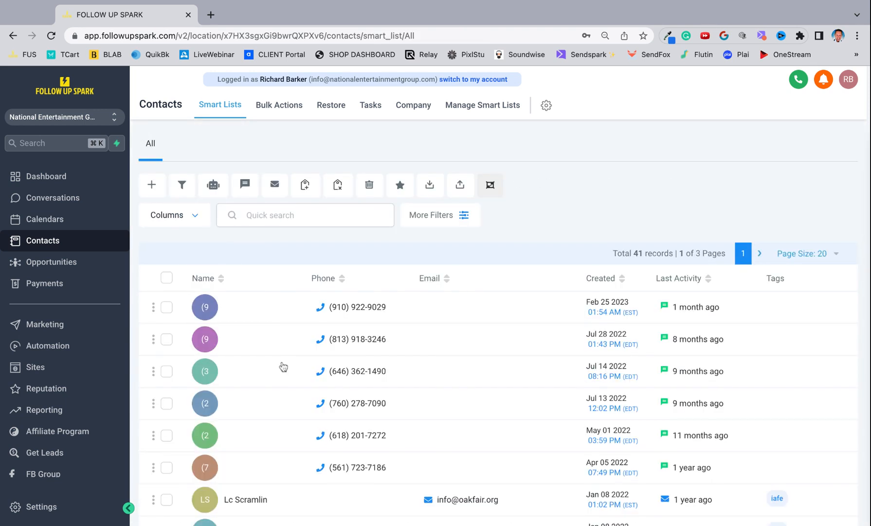
scroll(283, 366, down, 2)
scroll(282, 366, down, 4)
scroll(287, 362, up, 1)
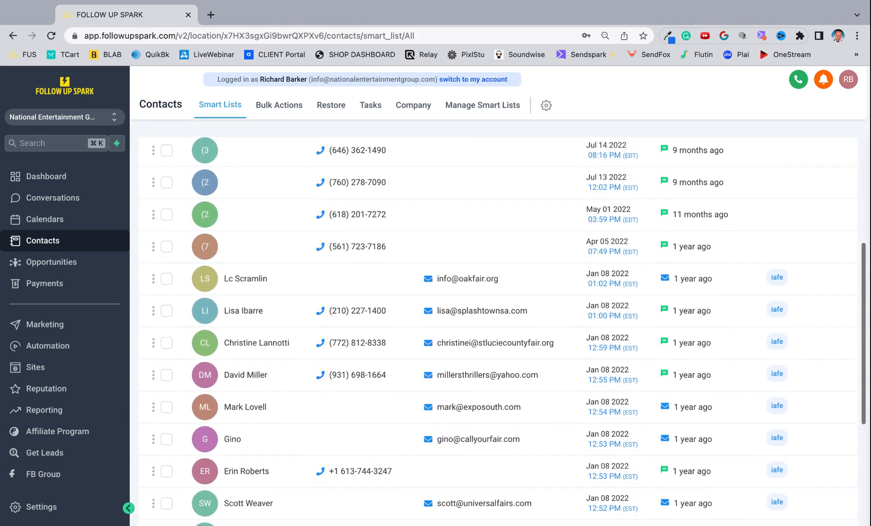
click(209, 344)
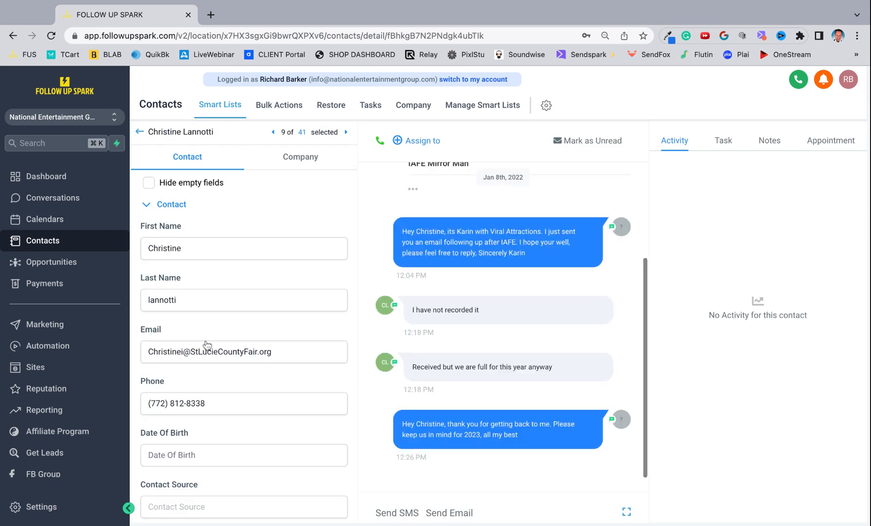
scroll(543, 390, up, 2)
scroll(485, 336, down, 1)
scroll(486, 336, up, 4)
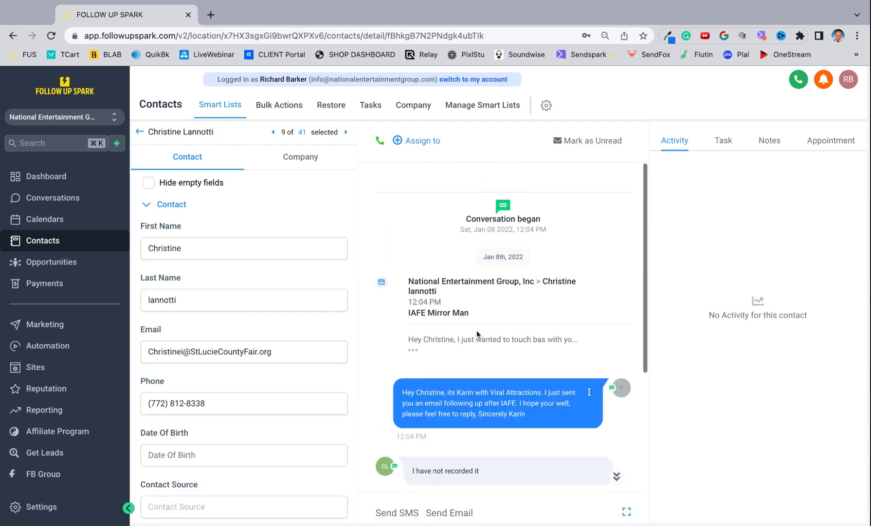
click(140, 132)
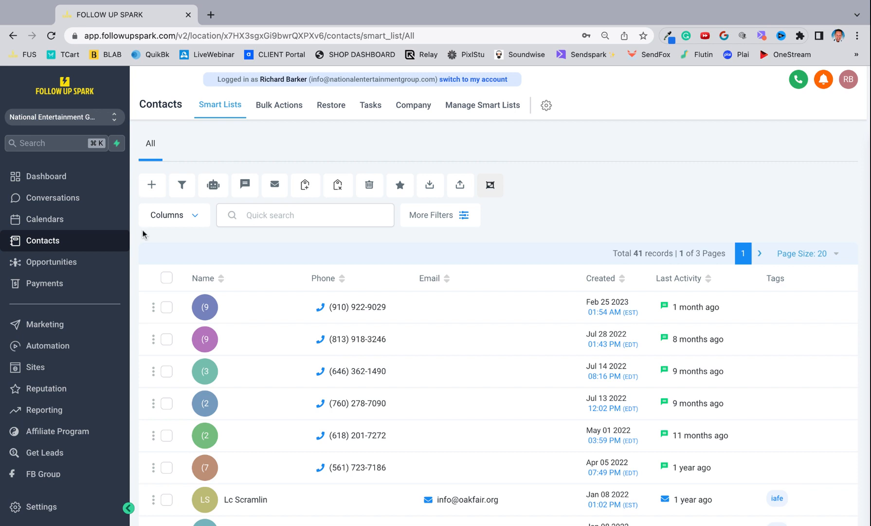
- Open the last contact on the first page and examine the contact fields, tags and available actions
scroll(260, 370, down, 9)
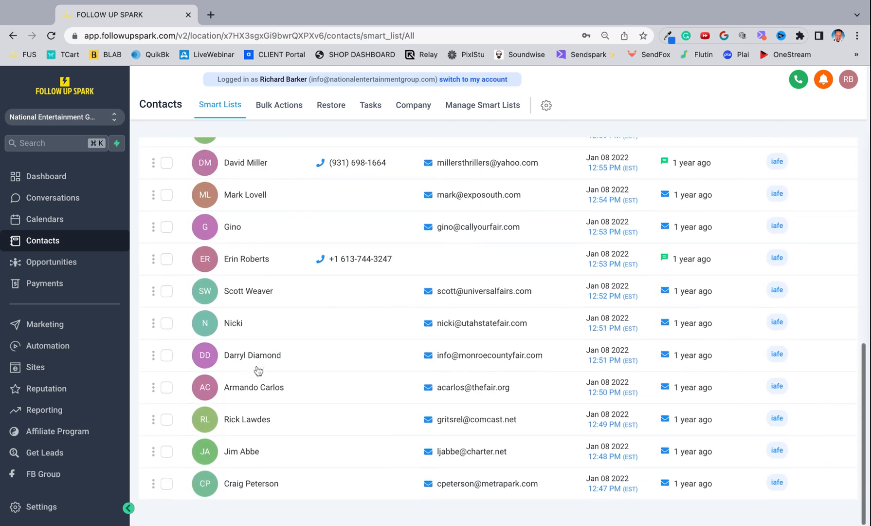
click(217, 482)
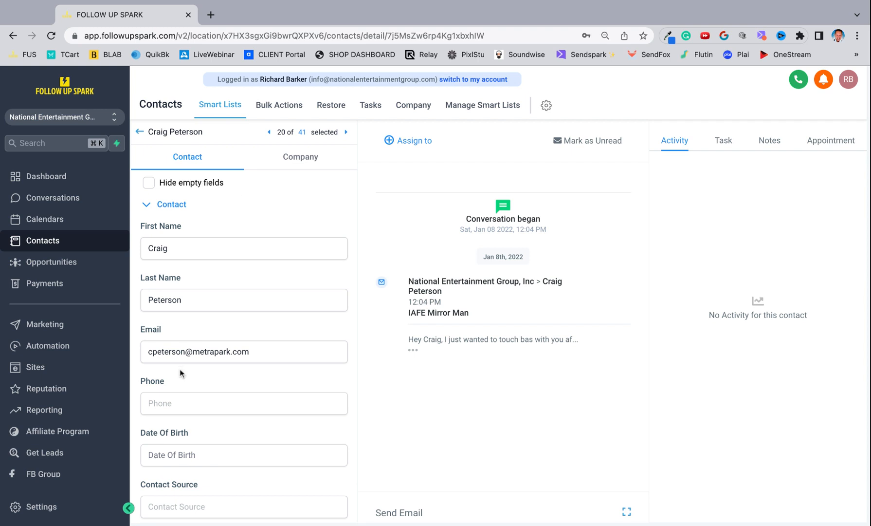
scroll(180, 373, down, 8)
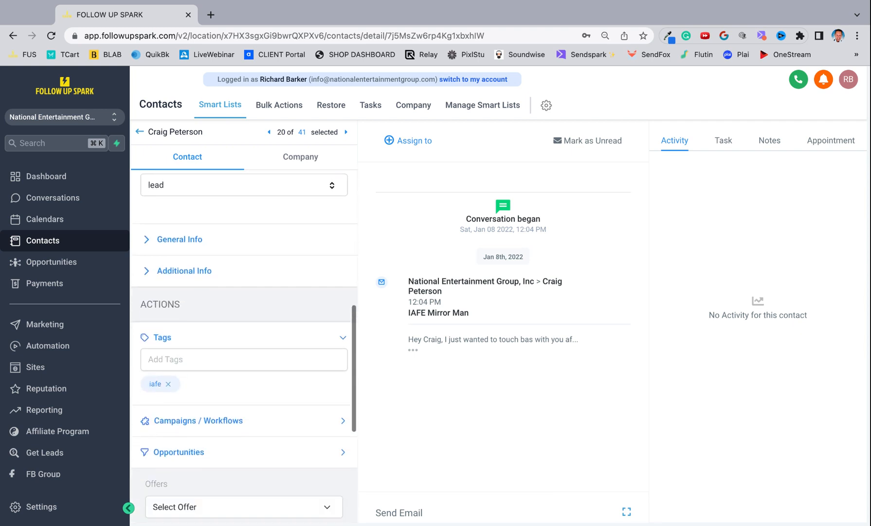
scroll(237, 325, down, 7)
scroll(238, 325, up, 13)
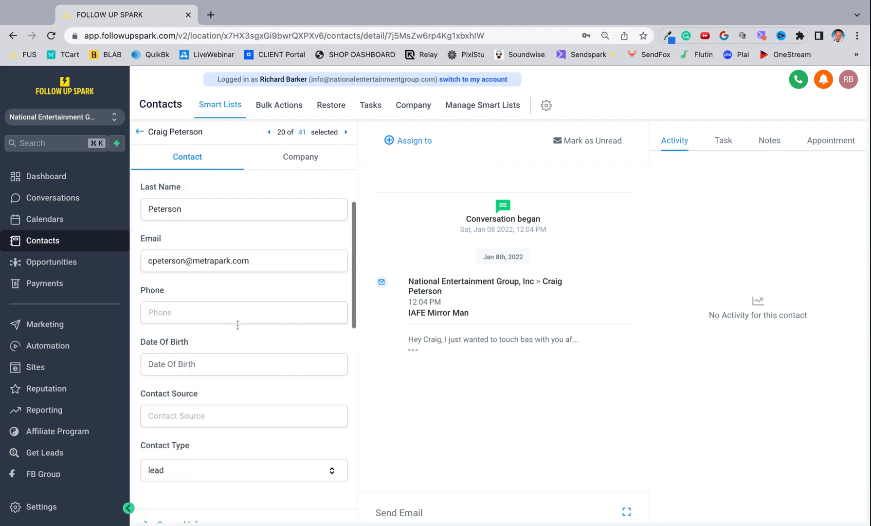
scroll(237, 325, up, 2)
- View the open contact's tasks, notes and appointments
click(723, 140)
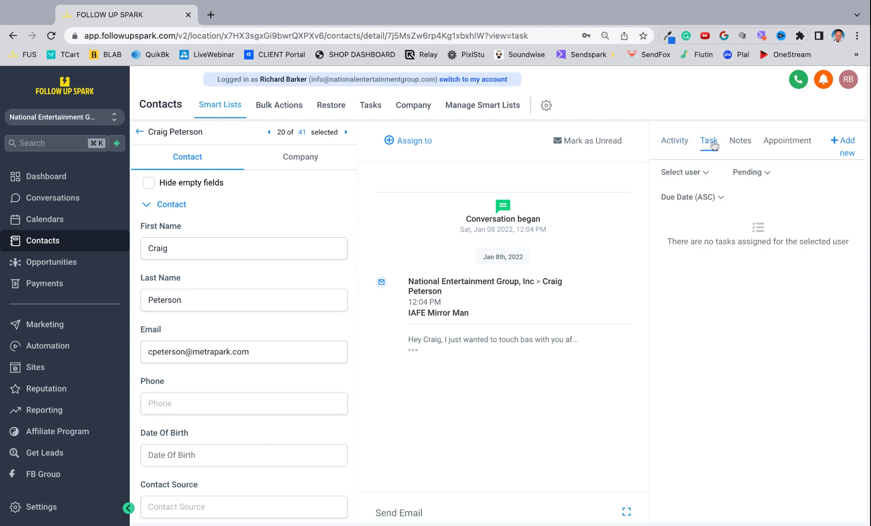
click(740, 144)
click(783, 145)
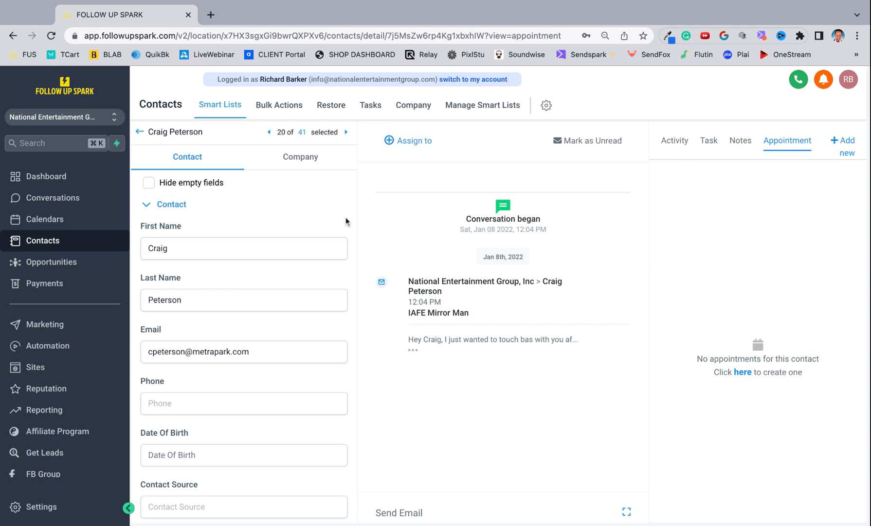
- Expand and collapse the email composer in the open contact's conversation, and return to the contacts list
click(412, 514)
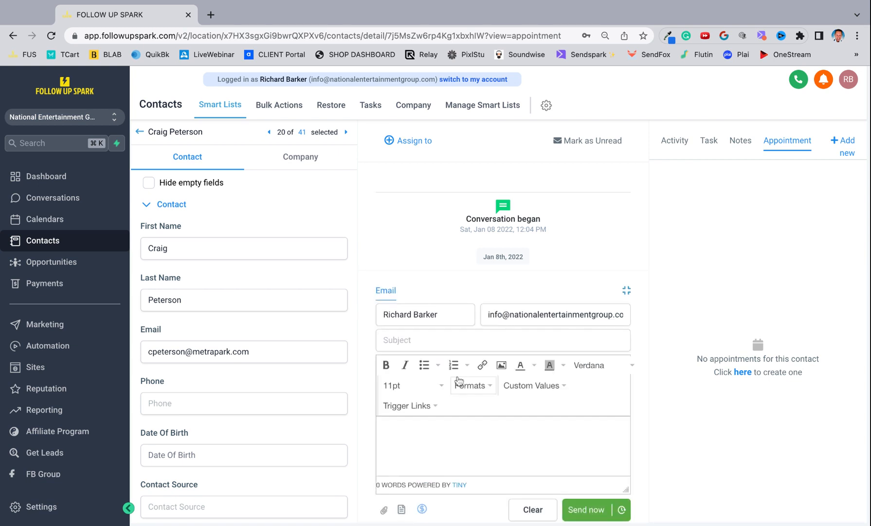
click(625, 293)
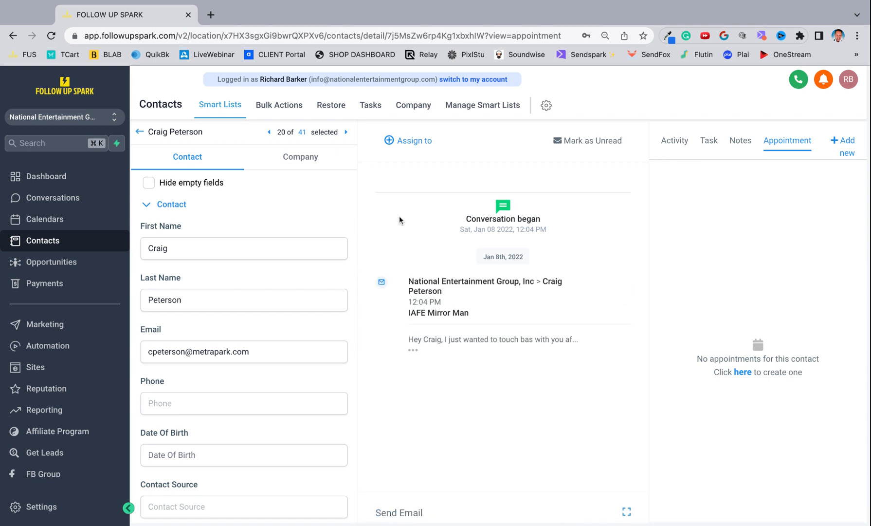
click(139, 131)
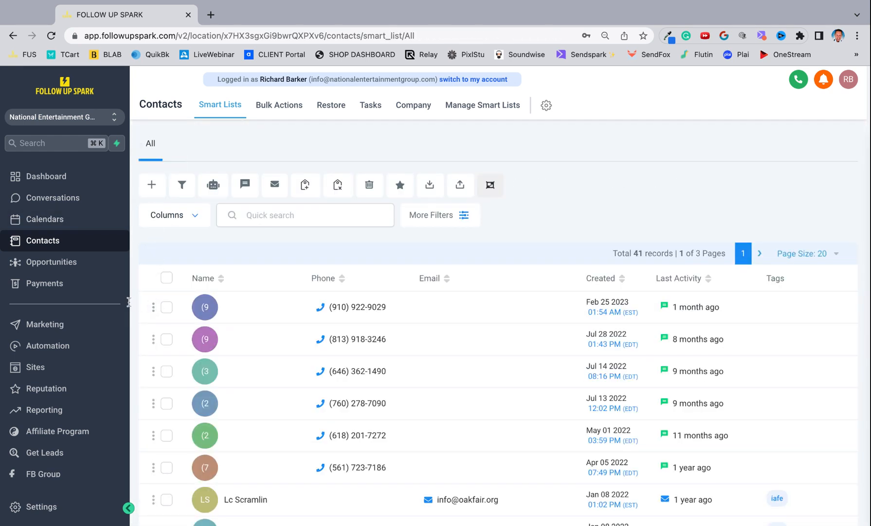
- Open Opportunities and move the "NABS Creative / business development- project lead" card from New Leads to the Booking Confirmed stage
click(68, 268)
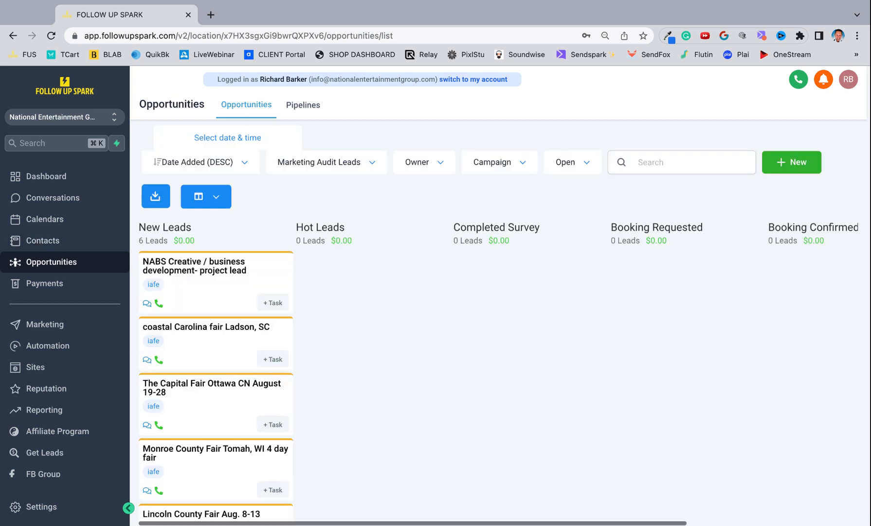
drag(175, 296, 808, 282)
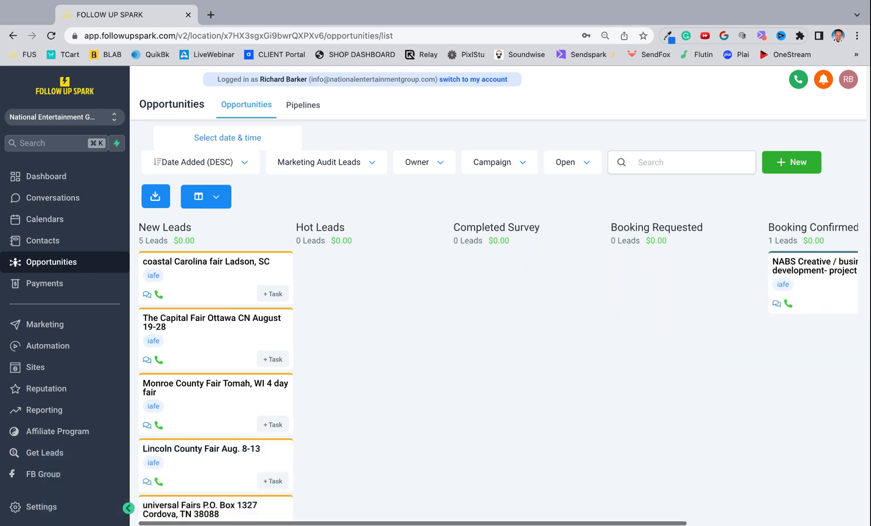
- View the details of the "coastal Carolina fair Ladson, SC" opportunity and look through the remaining New Leads cards
click(220, 284)
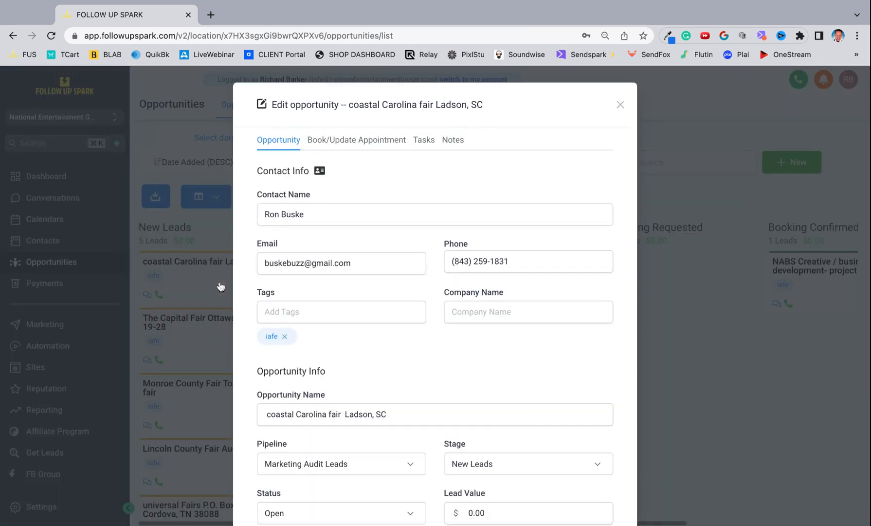
click(619, 105)
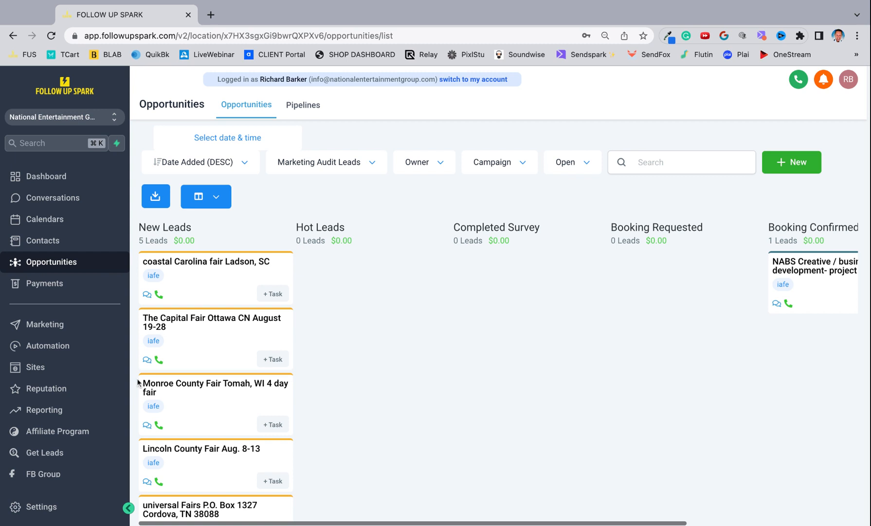
scroll(214, 404, down, 2)
scroll(214, 404, up, 2)
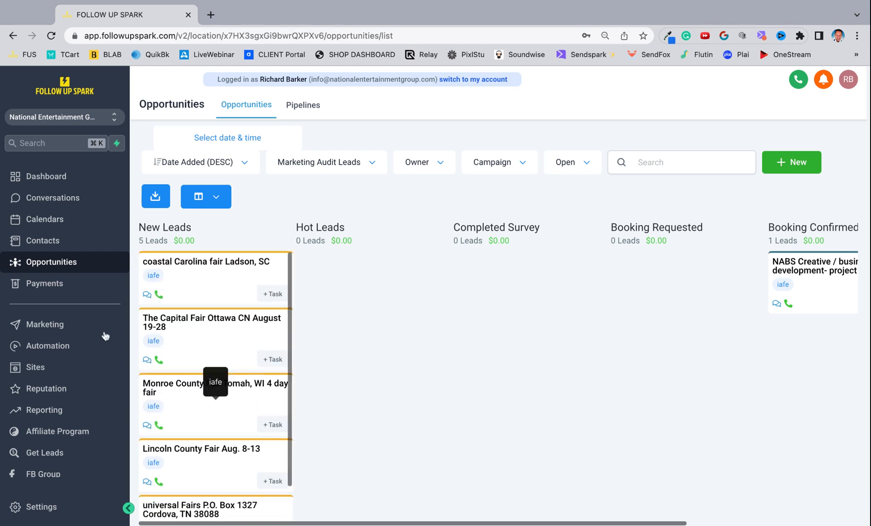
- Open Payments and examine the payment gateway integrations for NMI, Authorize.net and Stripe
click(49, 289)
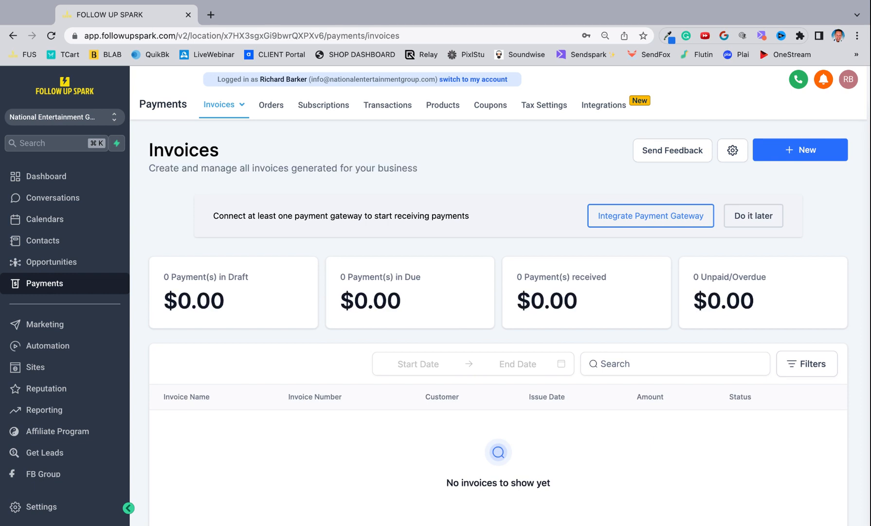
click(590, 108)
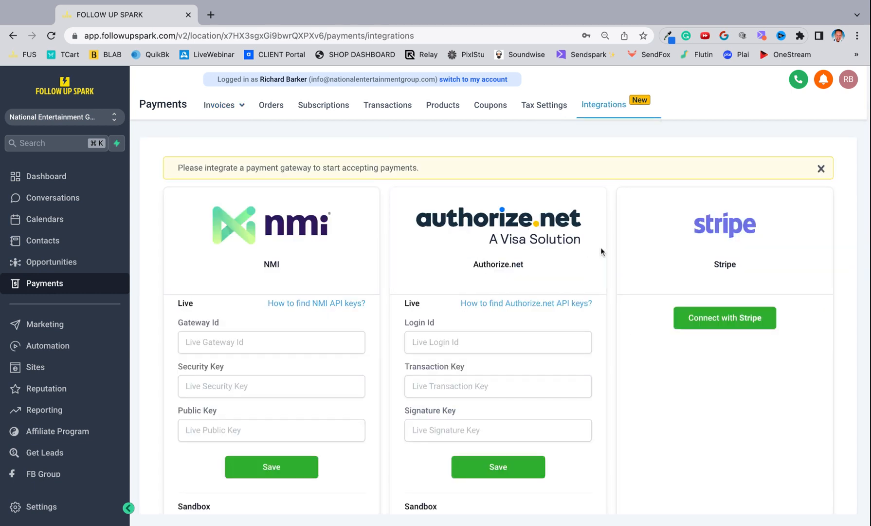
scroll(557, 288, down, 1)
scroll(556, 285, down, 10)
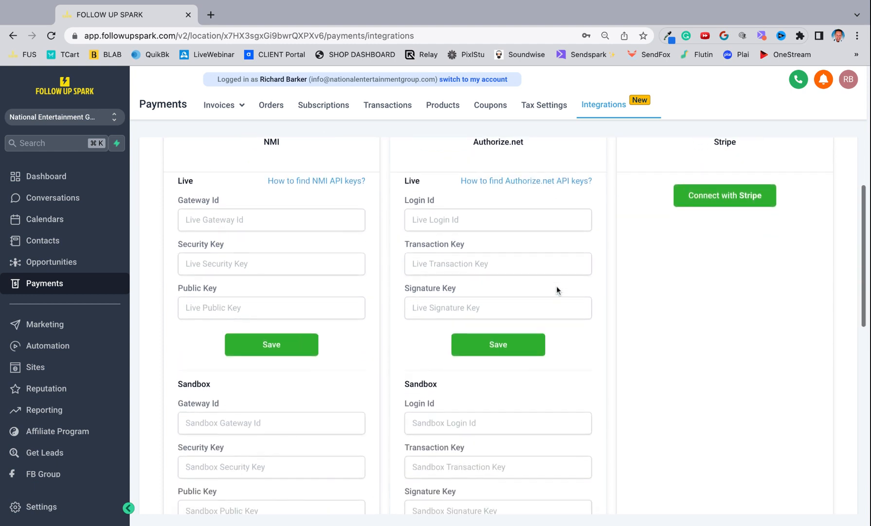
scroll(737, 246, up, 10)
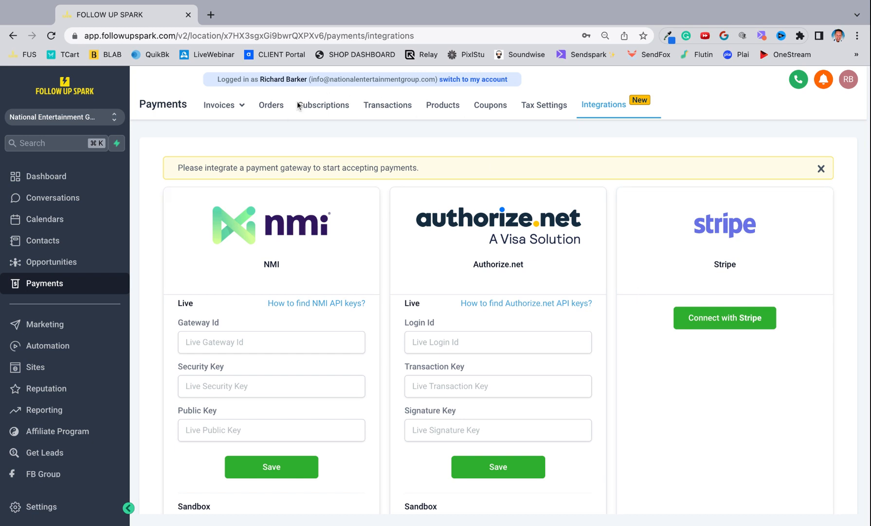
- Look through the Products, Invoices, Transactions and Coupons pages of Payments
click(441, 108)
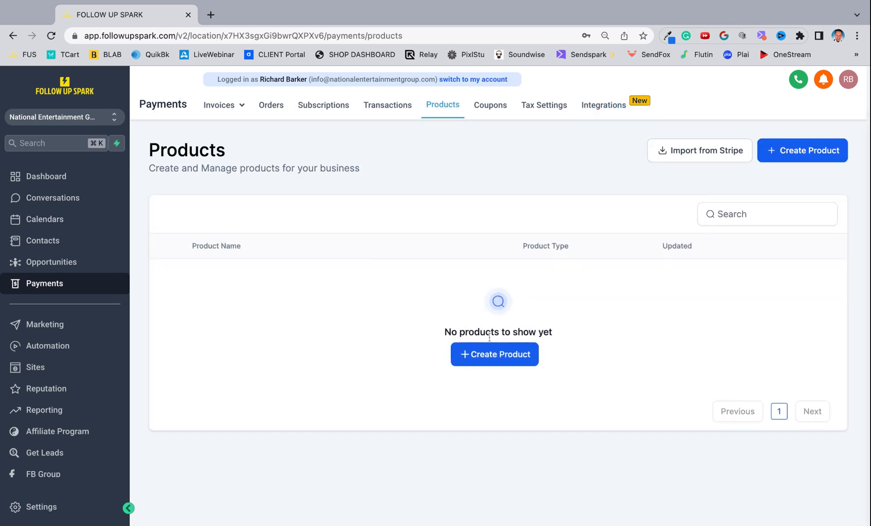
click(238, 111)
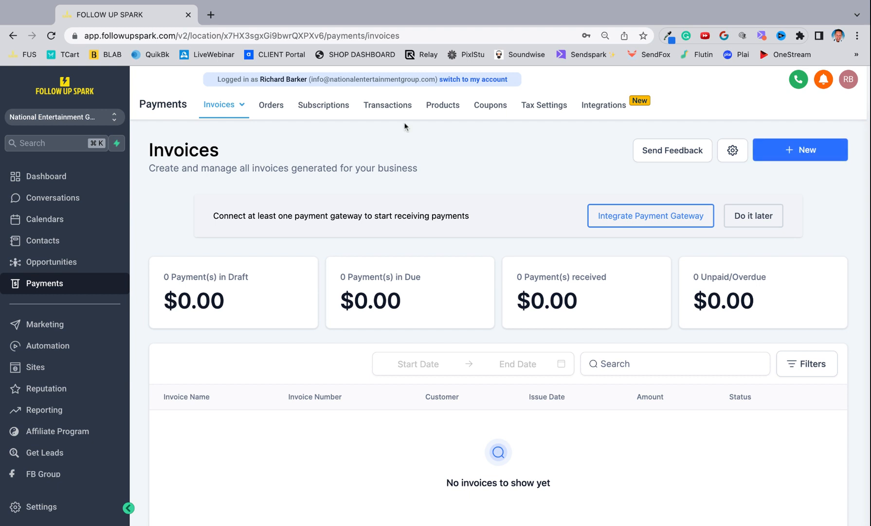
click(378, 106)
click(432, 106)
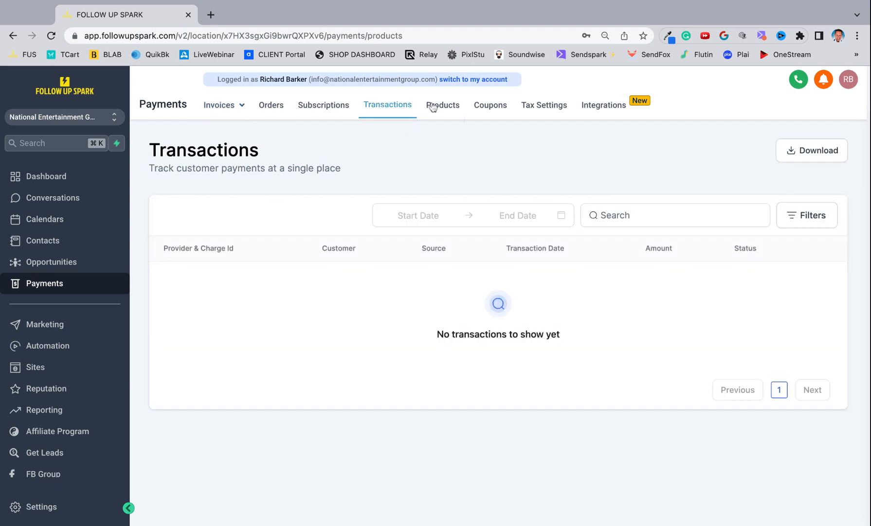
click(485, 110)
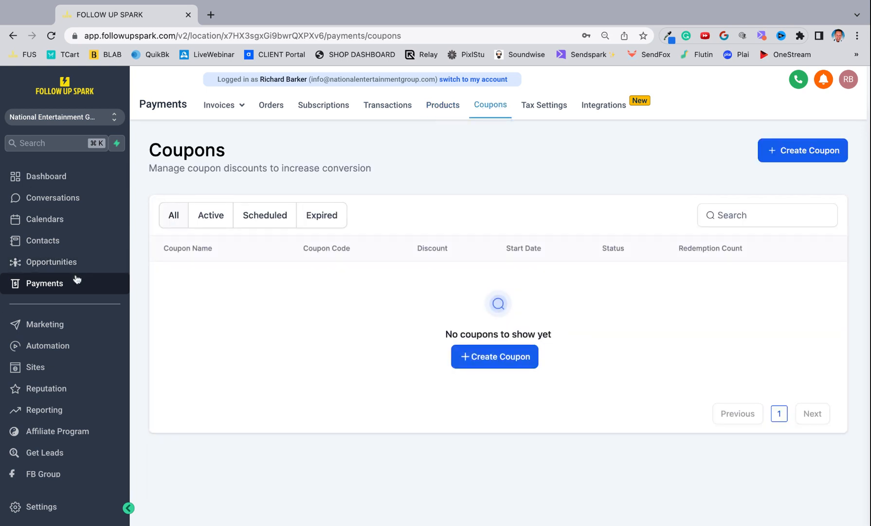
- Open Marketing and view the Social Planner, the email campaigns and the message templates
scroll(76, 279, down, 1)
click(56, 319)
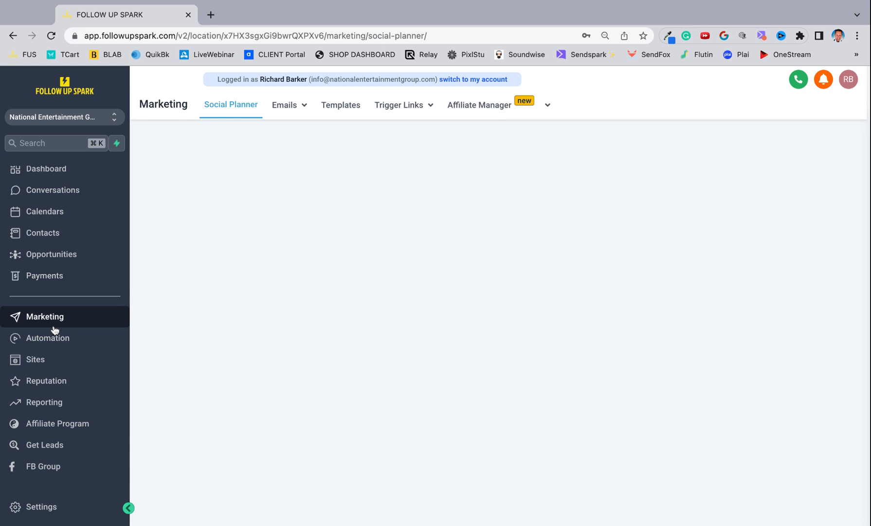
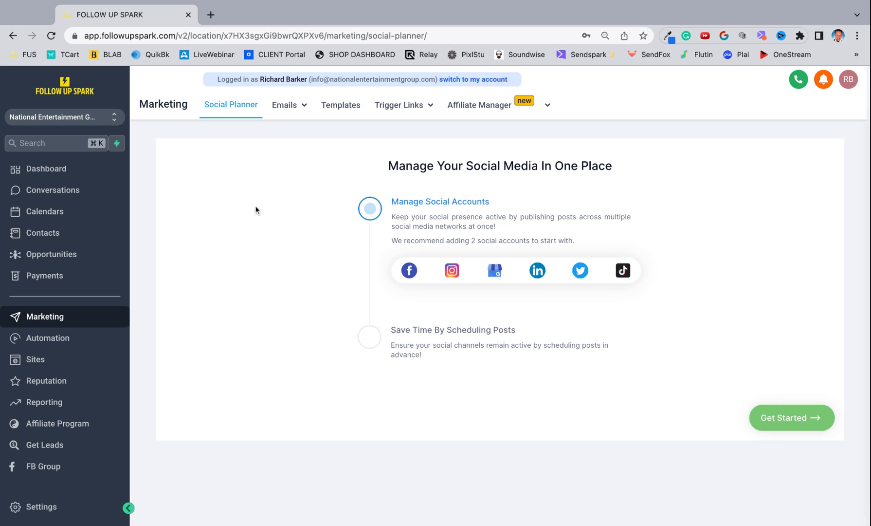
mouse_move(295, 107)
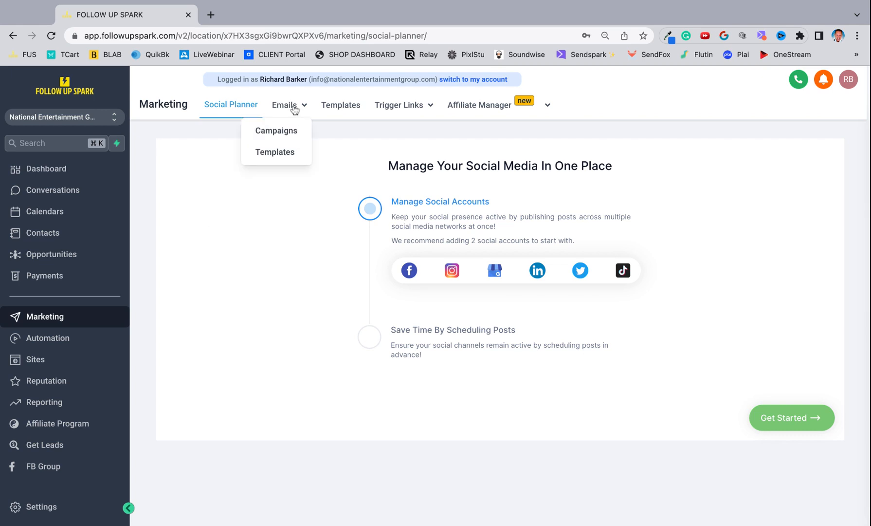
click(283, 136)
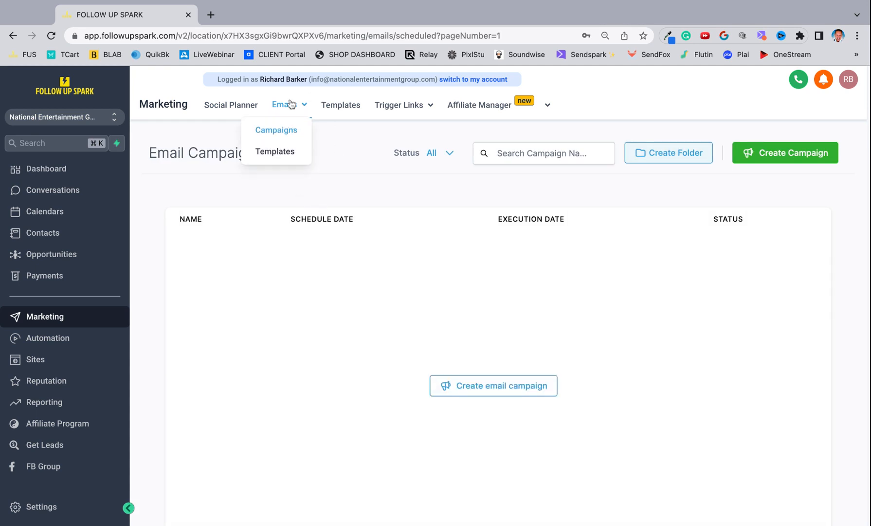
click(346, 103)
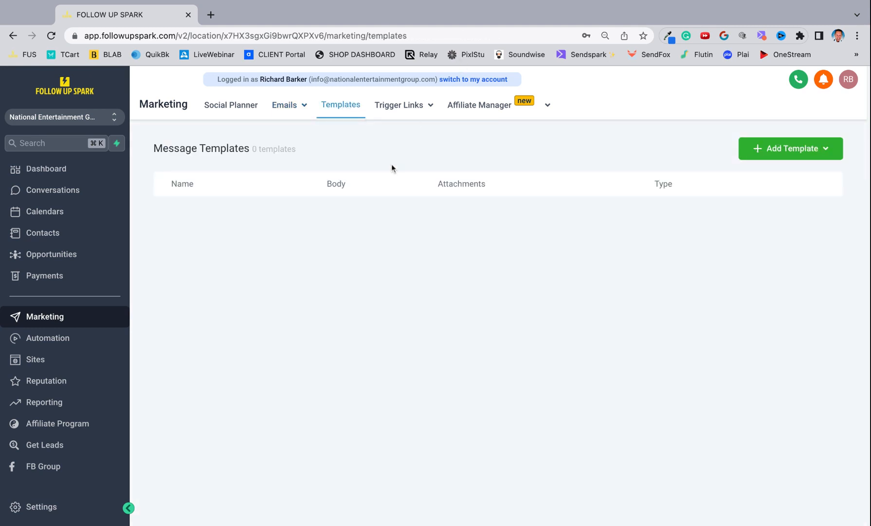
mouse_move(283, 119)
- Open the "Text the word viral" automation workflow, review its SMS action's message, and return to the workflow list
click(60, 344)
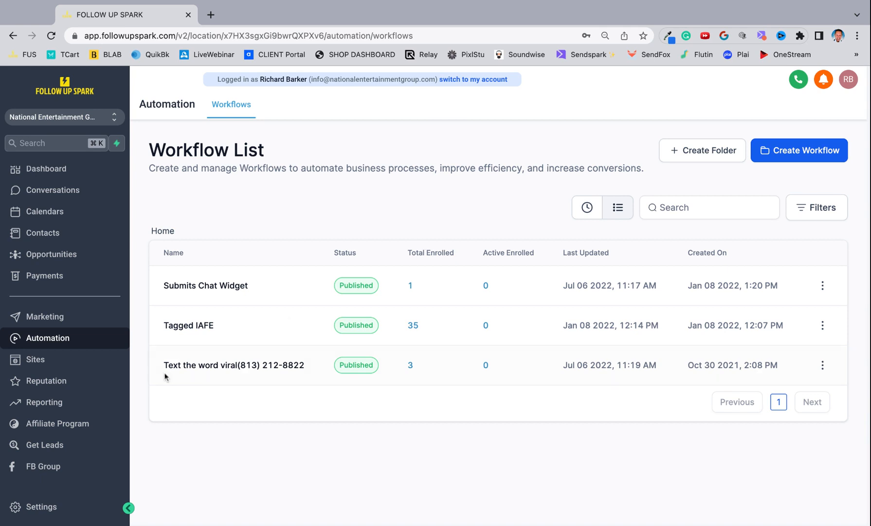
click(253, 370)
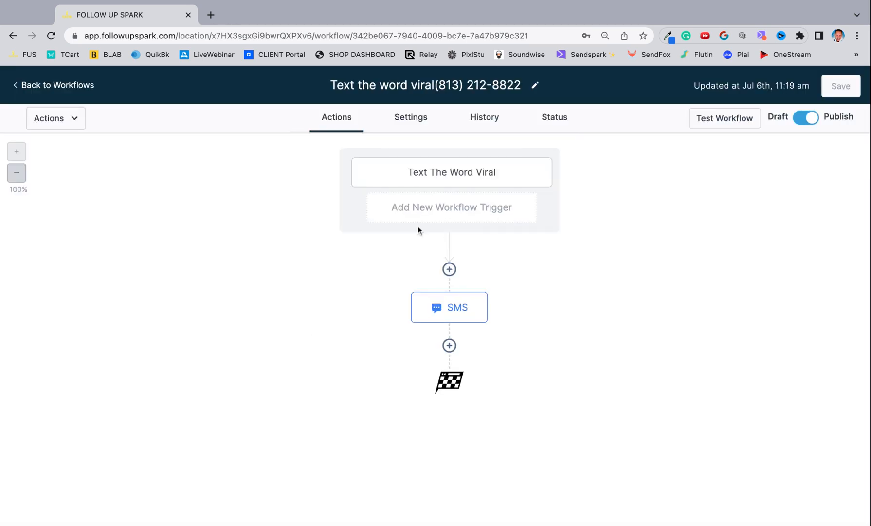
click(454, 313)
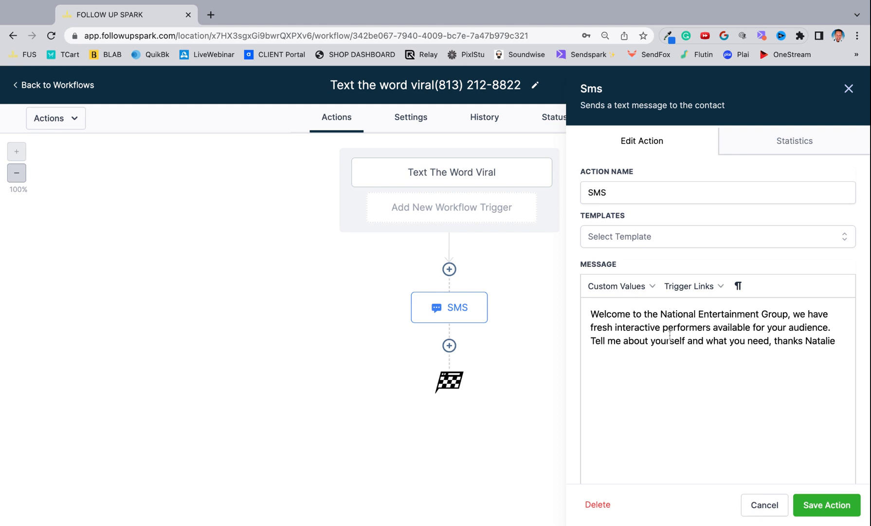
click(57, 86)
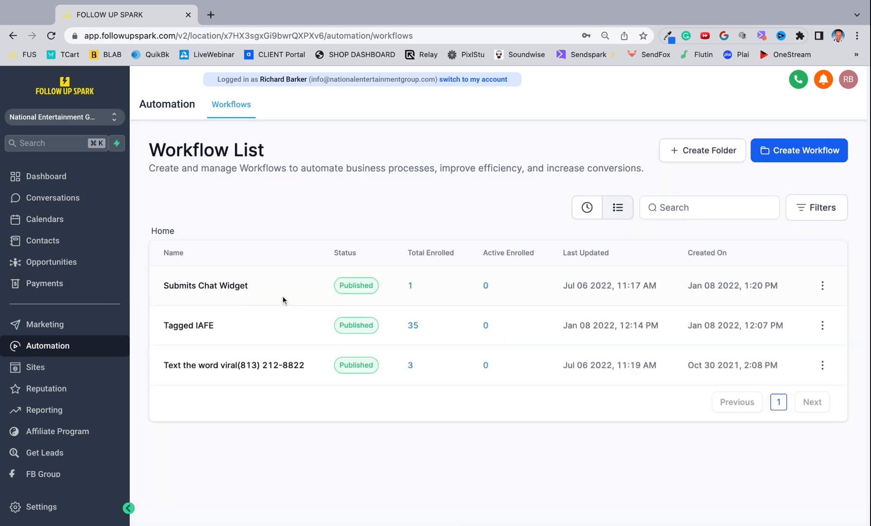
- Open the "Submits Chat Widget" workflow and review its sequence of actions from trigger to end
click(235, 290)
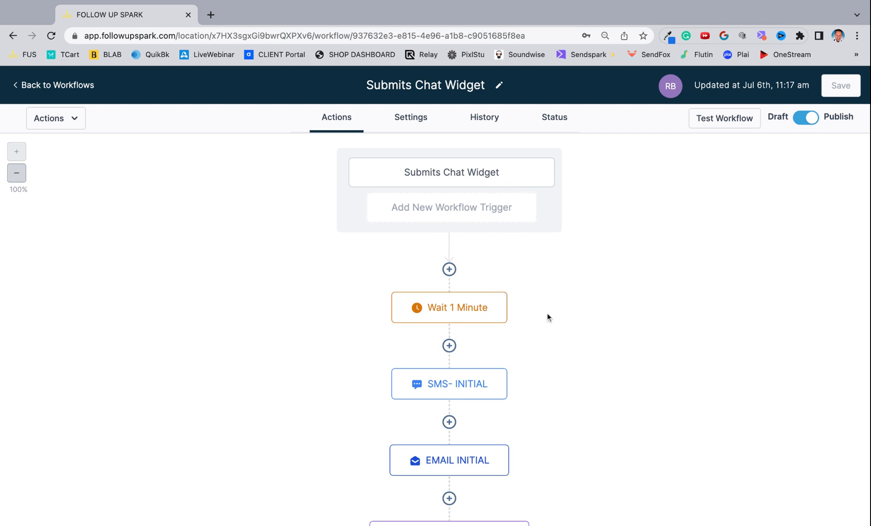
scroll(547, 316, down, 2)
scroll(547, 317, down, 1)
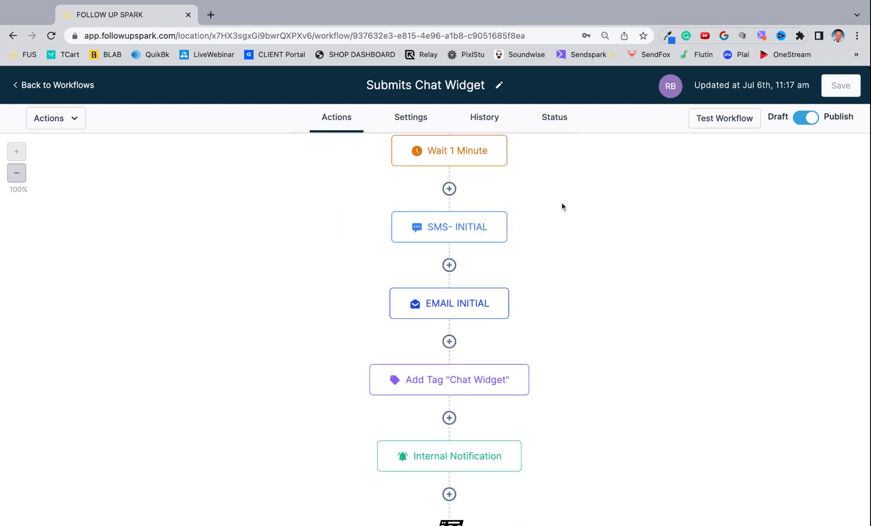
scroll(642, 294, down, 1)
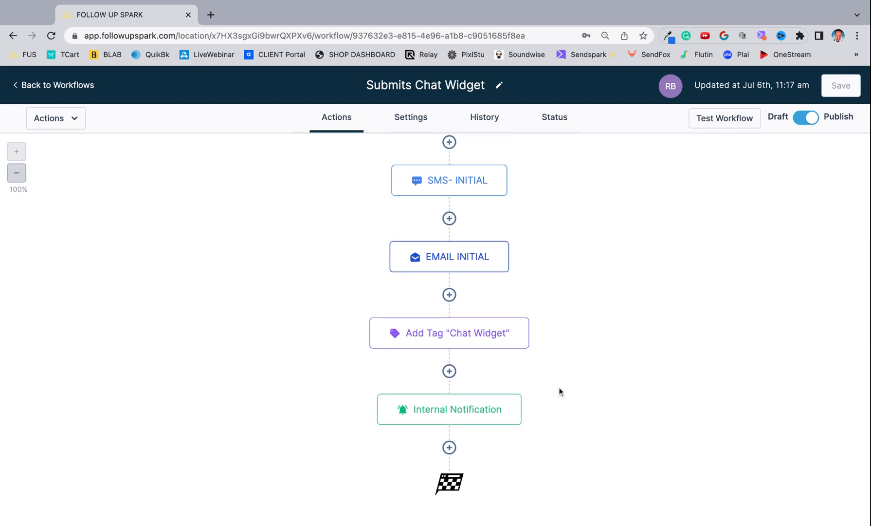
- Rename the Internal Notification action to "Internal Notification sms", save the action and the workflow, and return to the workflow list
click(500, 420)
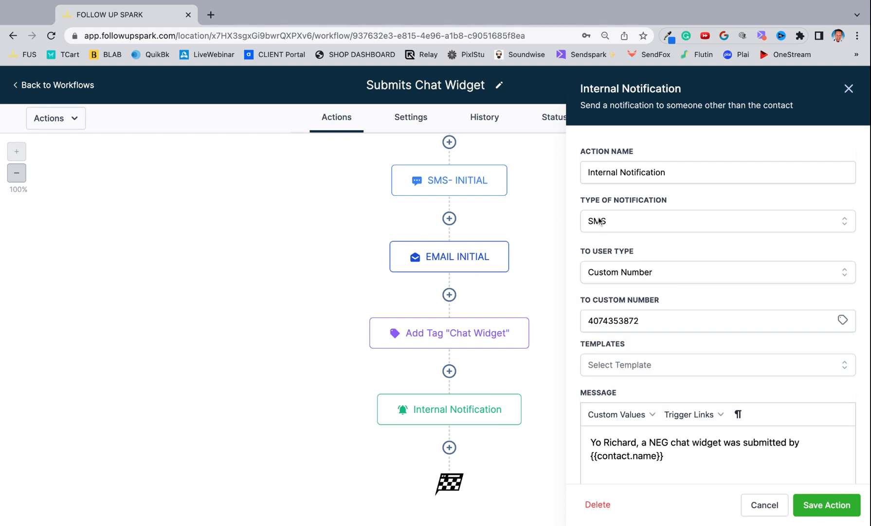
click(677, 174)
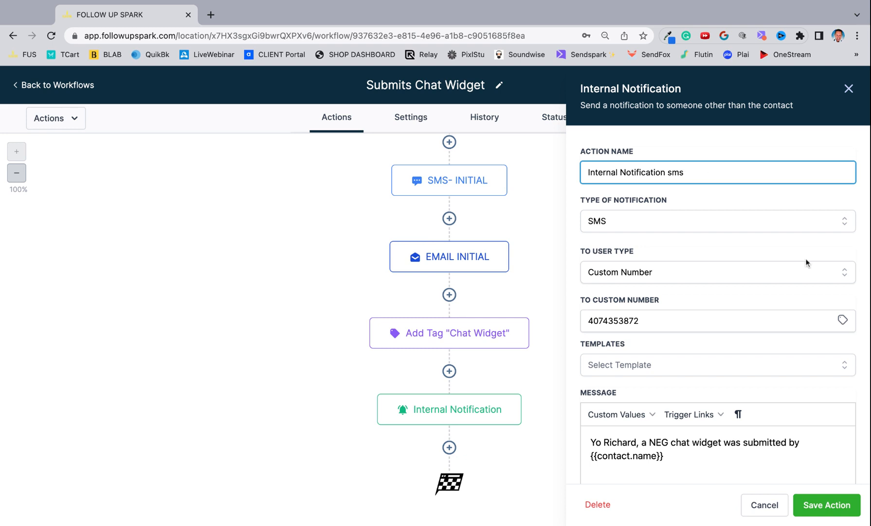
click(807, 506)
click(841, 86)
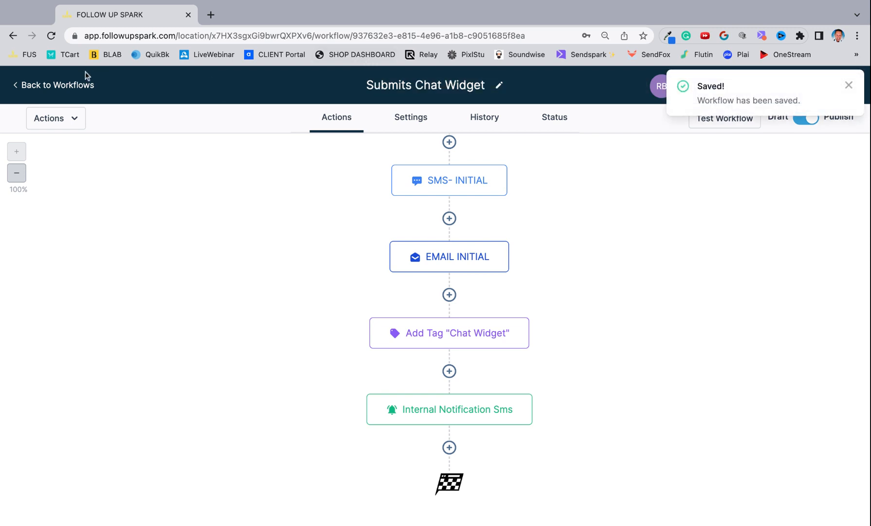
click(72, 86)
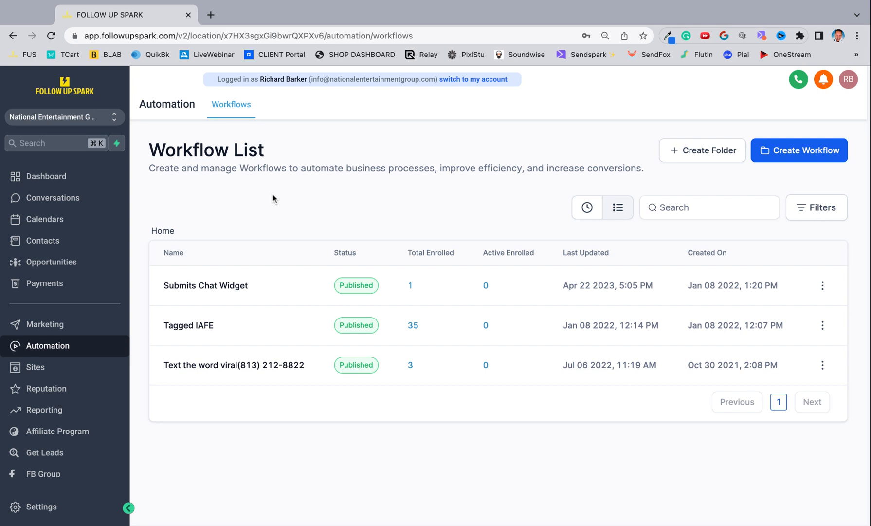
- Start a new workflow and browse the list of workflow templates and recipes through to the No-Show Template
click(798, 160)
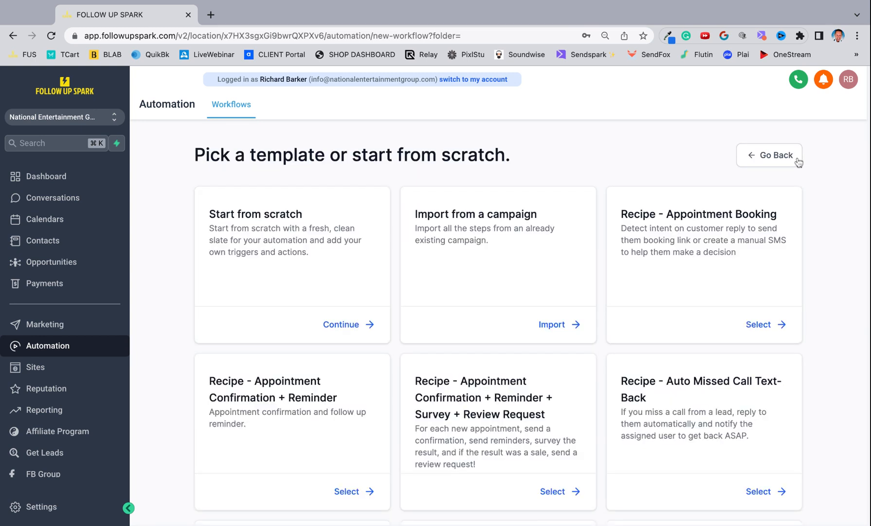
scroll(360, 399, down, 7)
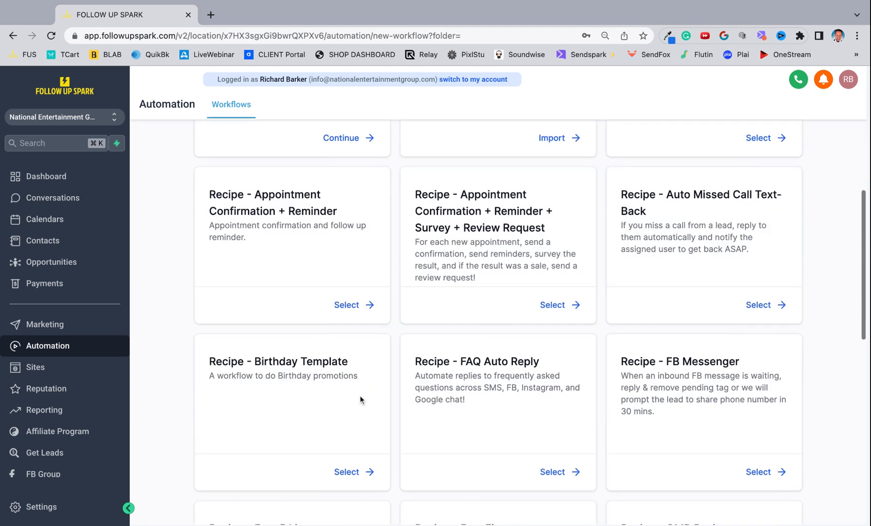
scroll(360, 399, down, 6)
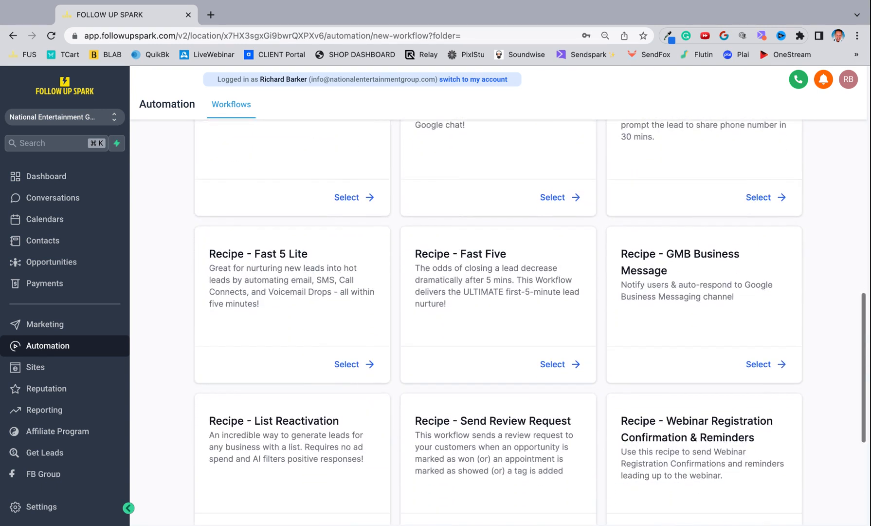
scroll(530, 322, down, 1)
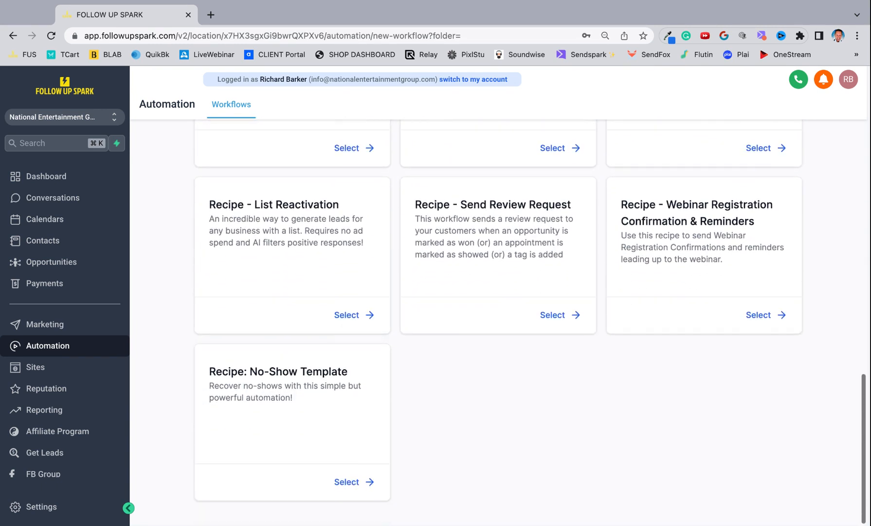
scroll(182, 219, up, 14)
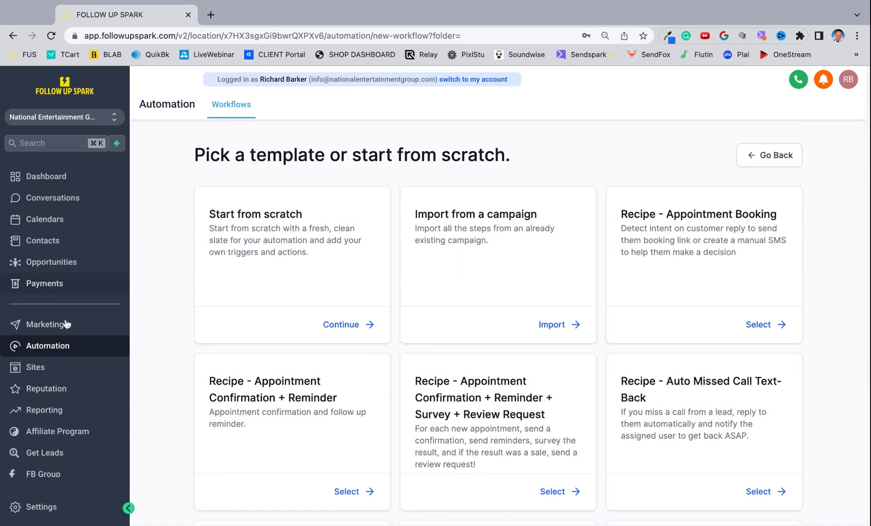
- View the funnels, websites and blogs under Sites, and look over the WordPress, Memberships, Forms and Surveys options
click(36, 372)
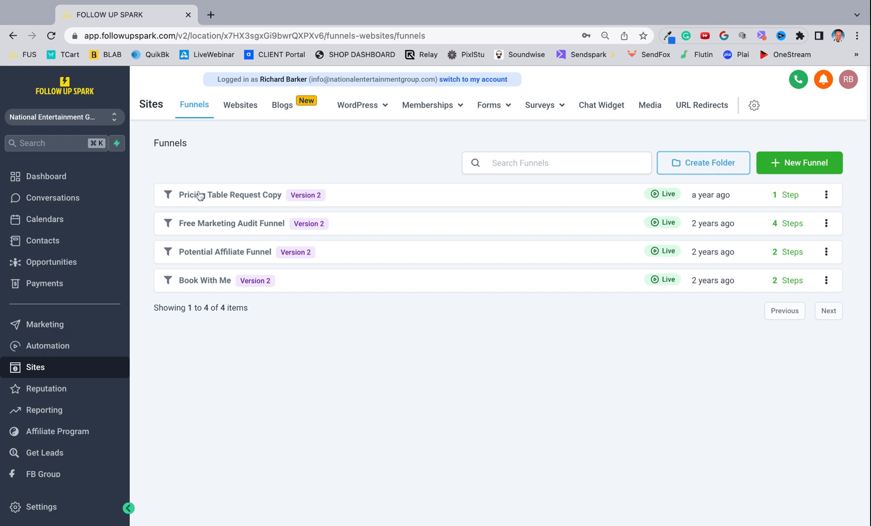
click(242, 107)
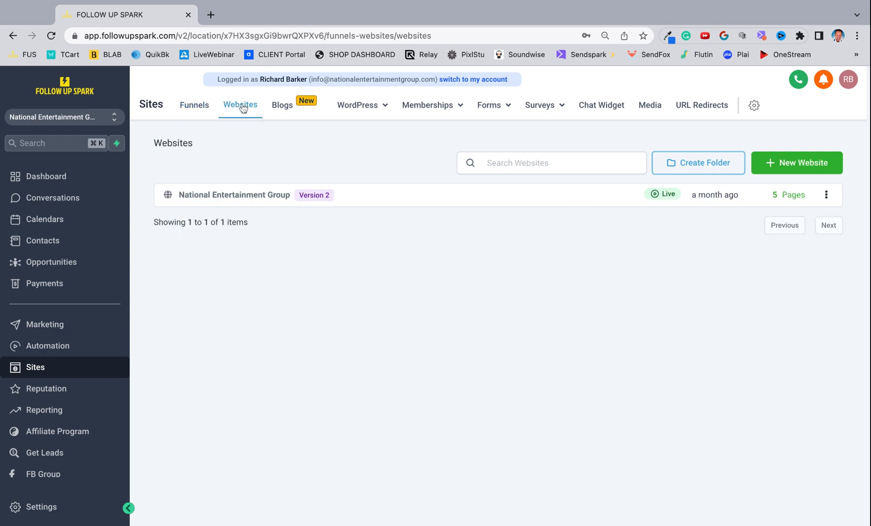
click(284, 106)
mouse_move(359, 107)
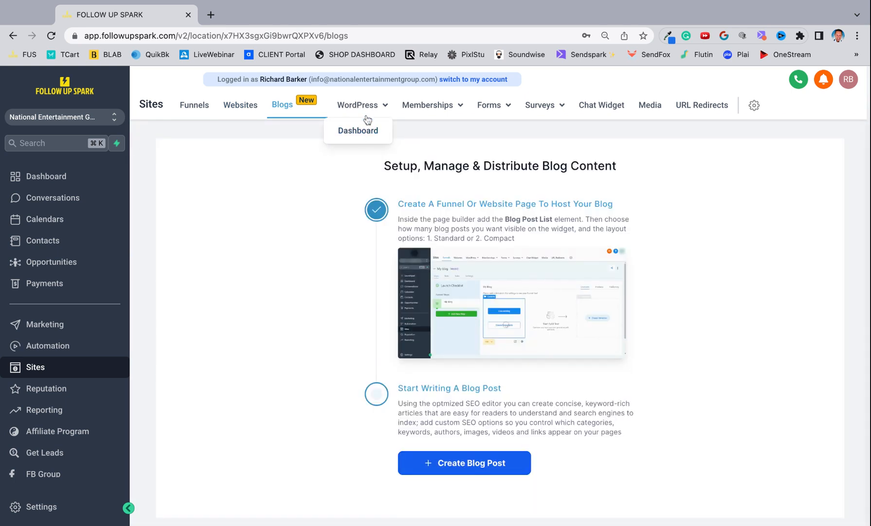
mouse_move(422, 114)
mouse_move(484, 111)
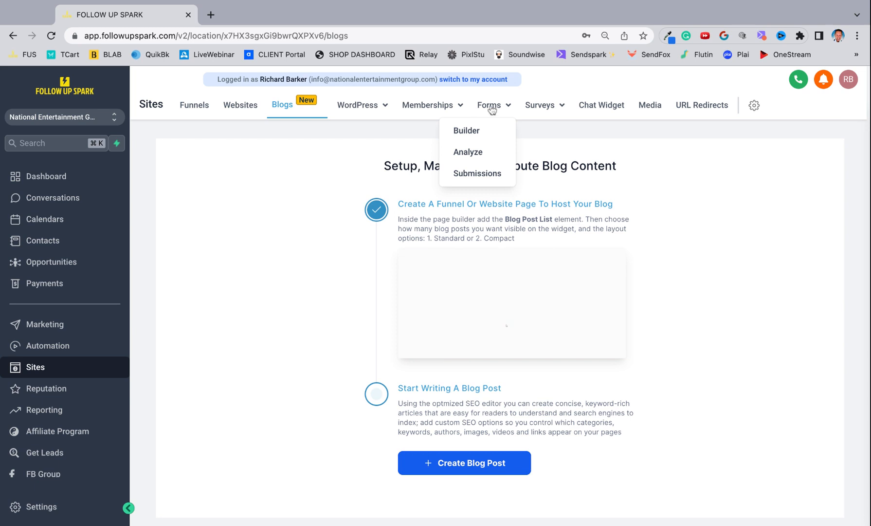
mouse_move(539, 108)
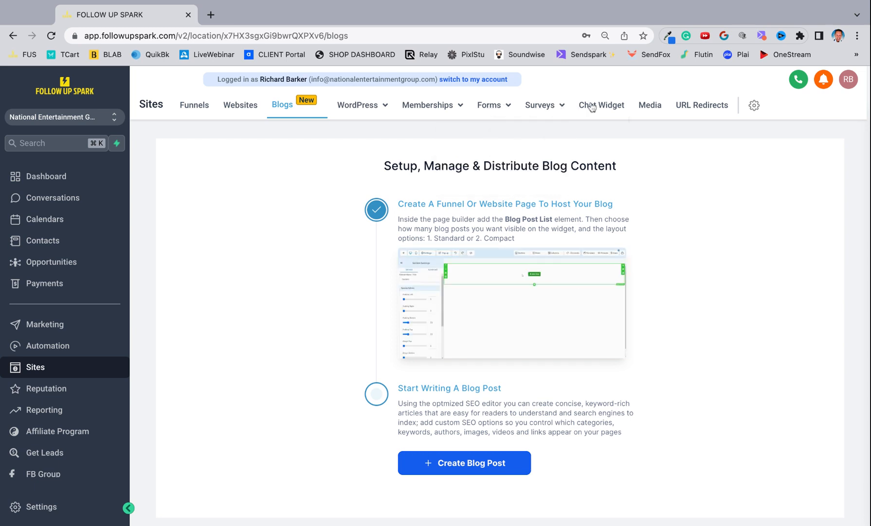
- Open the media library from Sites to view its files, and return to the main account navigation
click(655, 110)
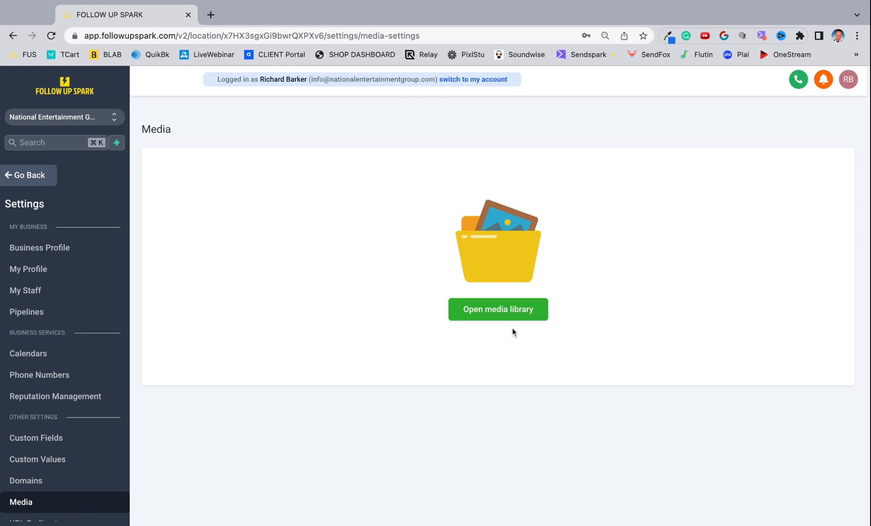
click(505, 317)
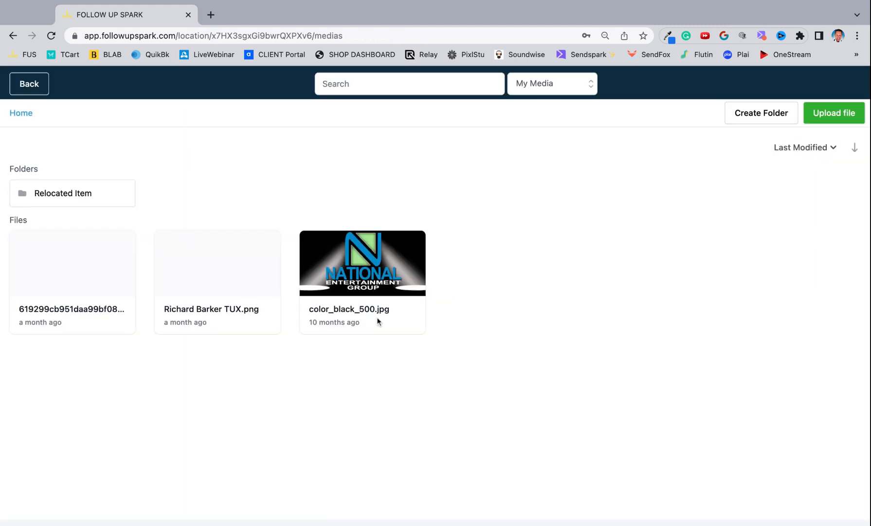
click(28, 83)
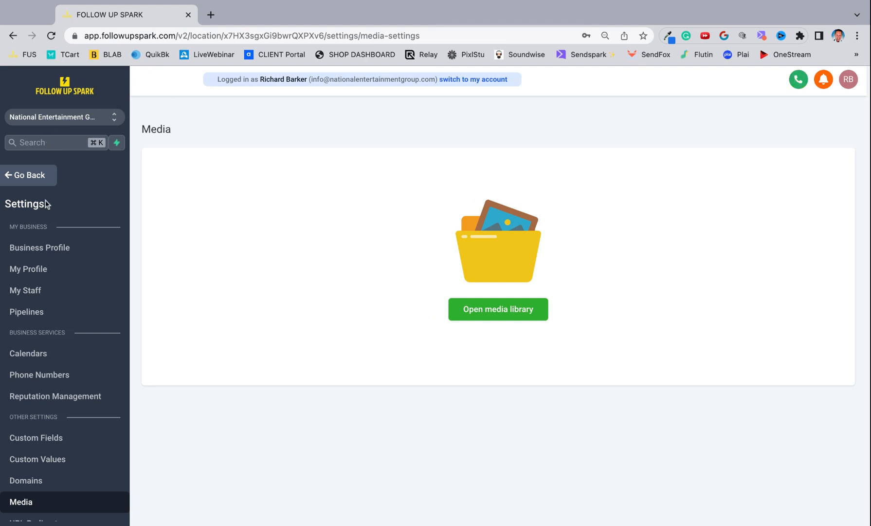
click(32, 184)
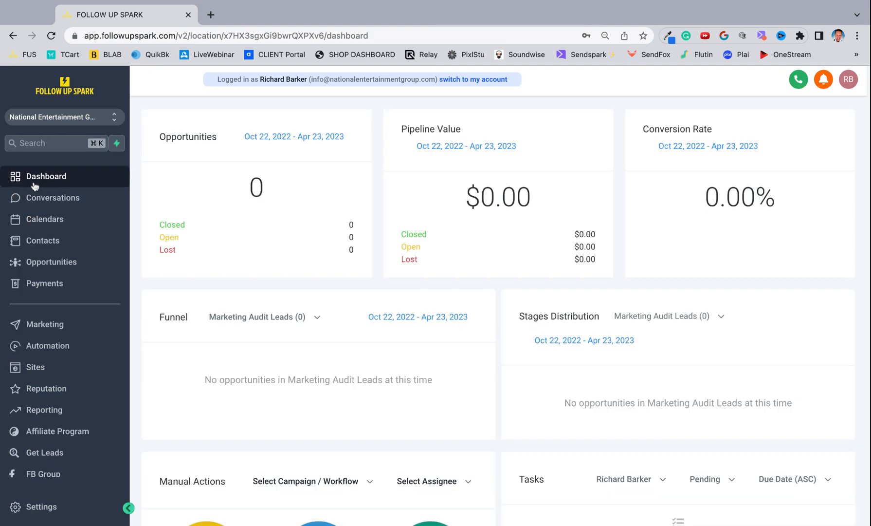
- Open the Chat Widget settings under Sites and review the chat bubble's intro message, avatar image and return visitor greeting
click(48, 372)
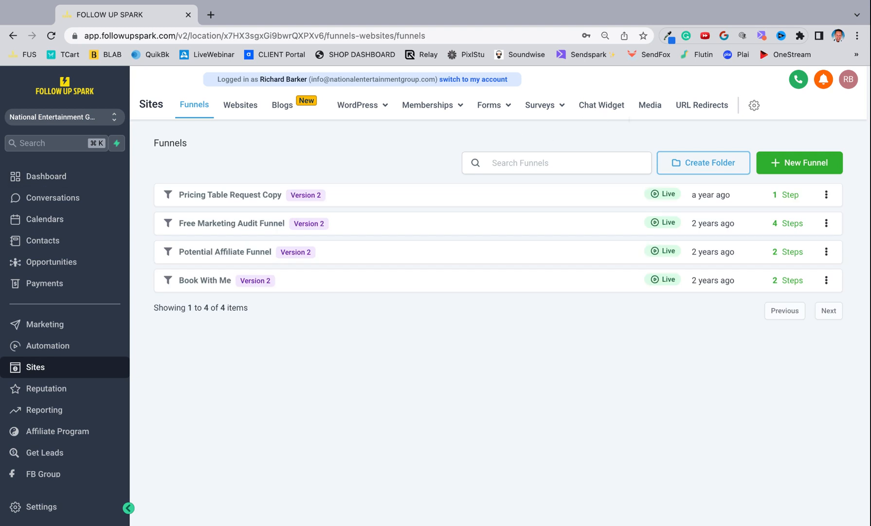
click(601, 105)
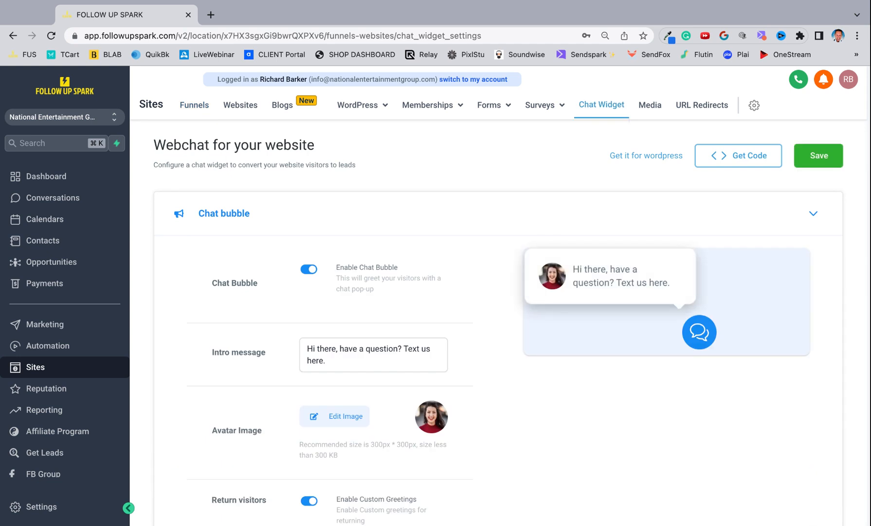
scroll(363, 306, down, 1)
scroll(363, 306, up, 1)
scroll(417, 293, down, 1)
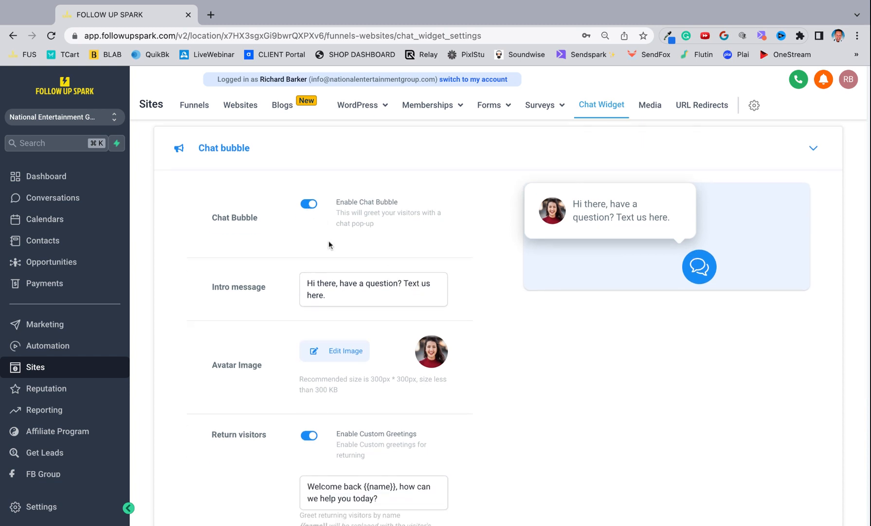
drag(328, 296, 283, 267)
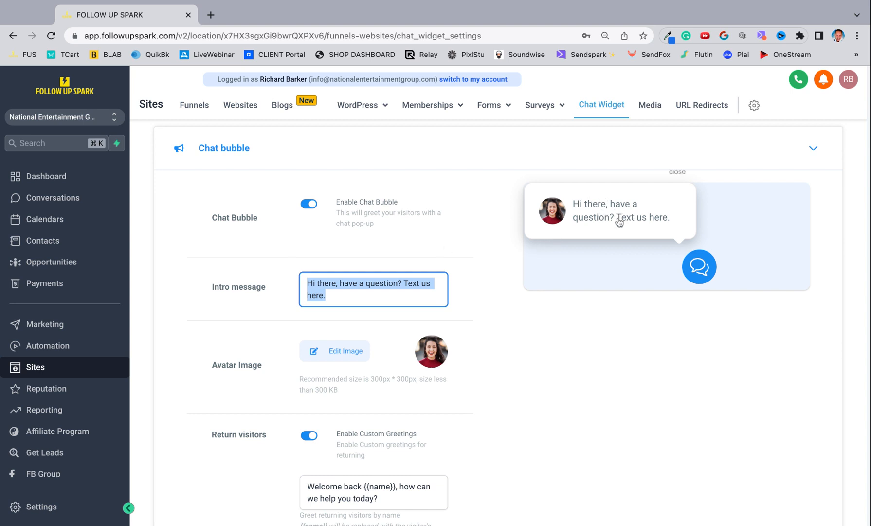
scroll(497, 268, down, 3)
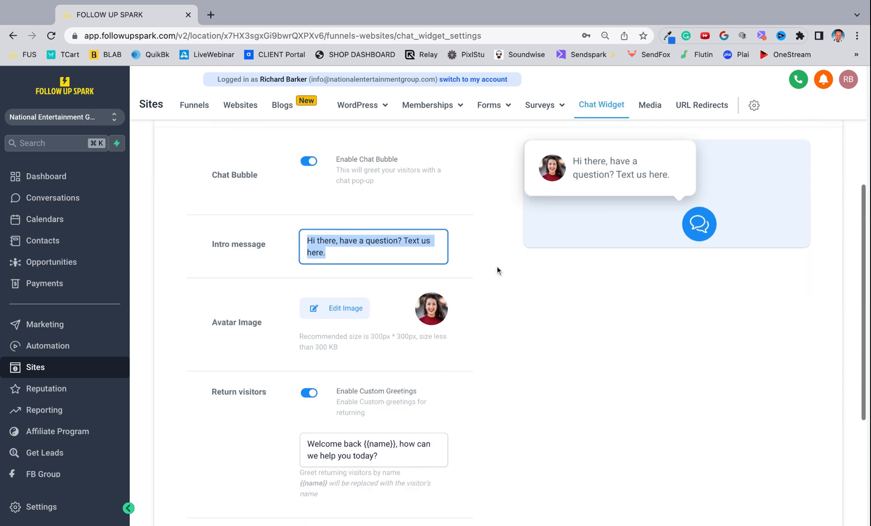
scroll(442, 244, down, 1)
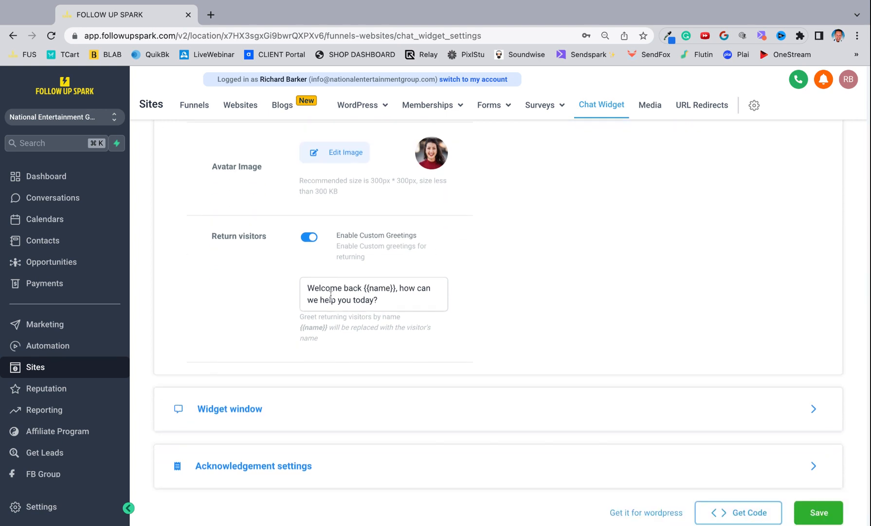
- Review the chat widget's Widget window settings and clear the legal message
scroll(330, 295, down, 1)
click(233, 388)
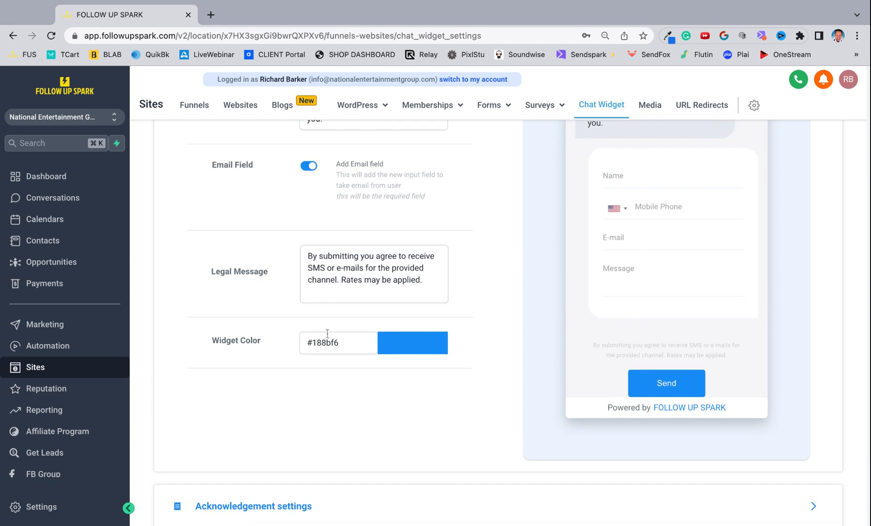
scroll(355, 218, up, 5)
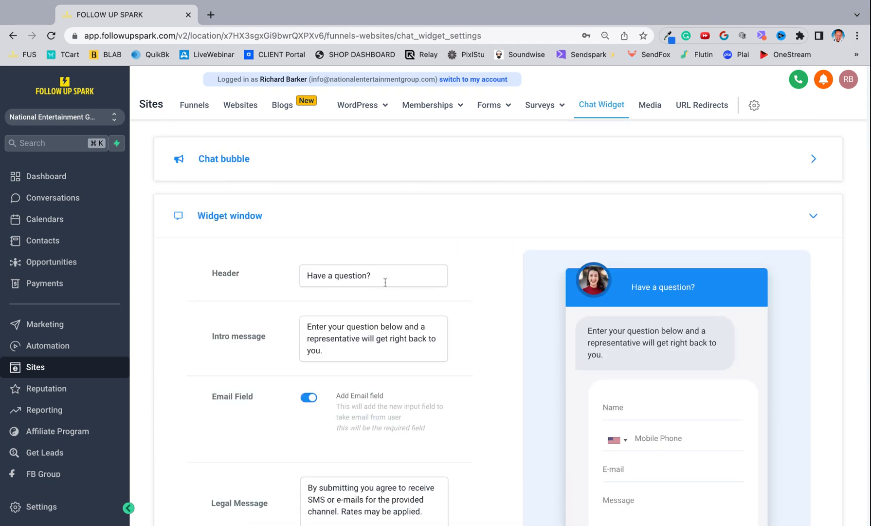
scroll(387, 321, down, 3)
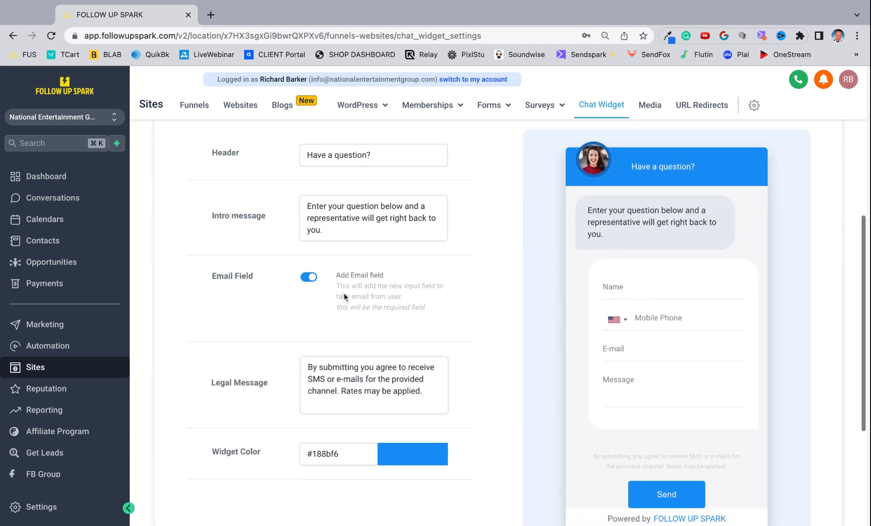
scroll(397, 297, down, 1)
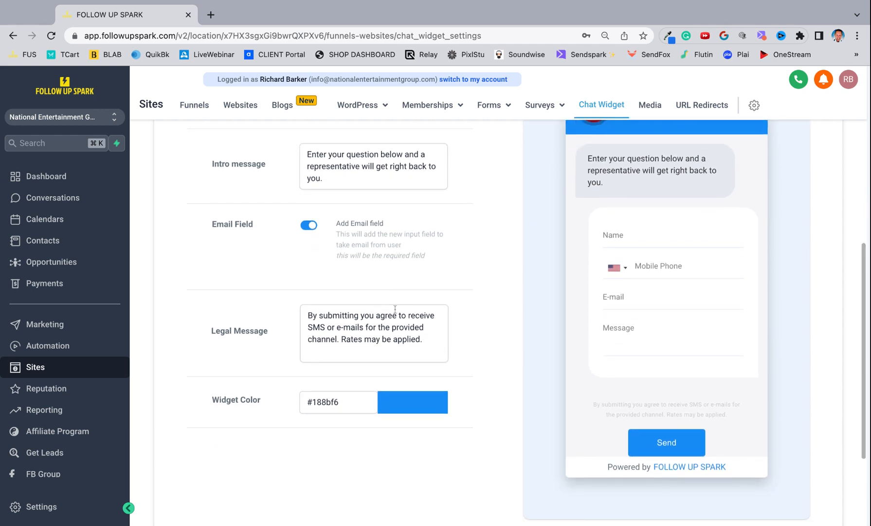
triple_click(429, 343)
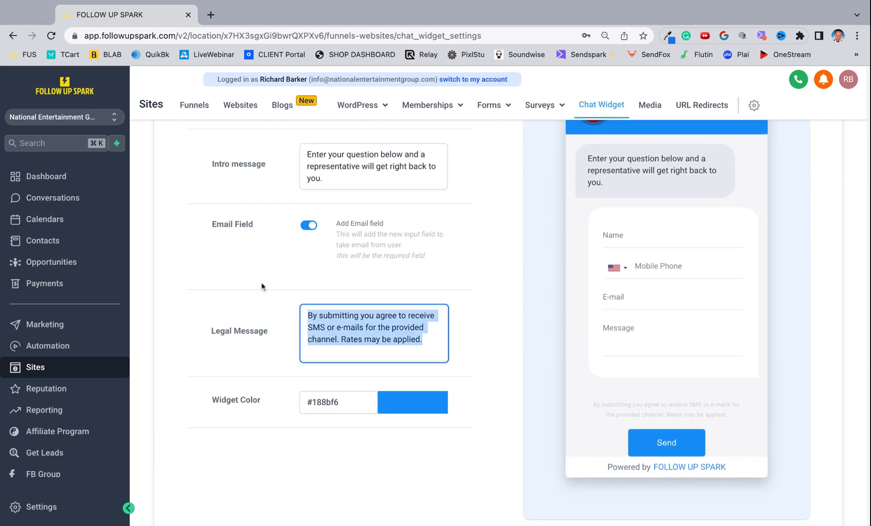
key(BackSpace)
- Set the chat widget's color to near-black #1B1B1D and check the widget preview
scroll(293, 296, down, 3)
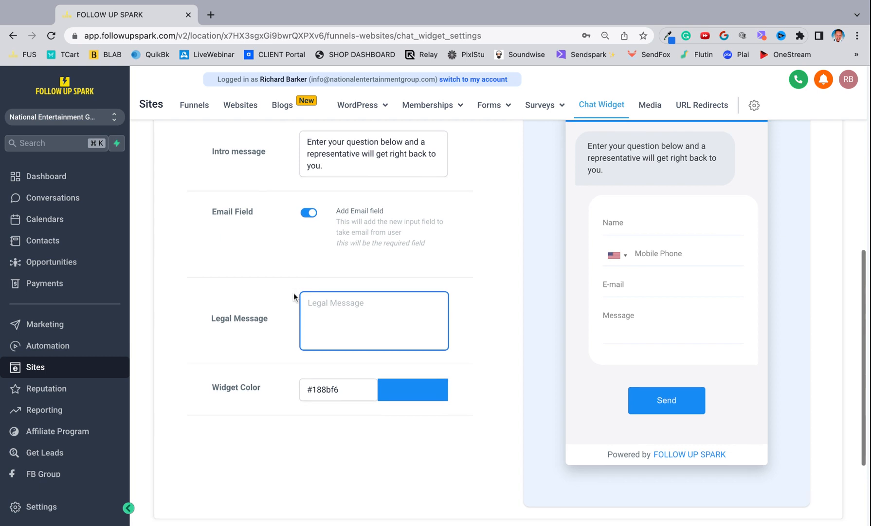
click(396, 284)
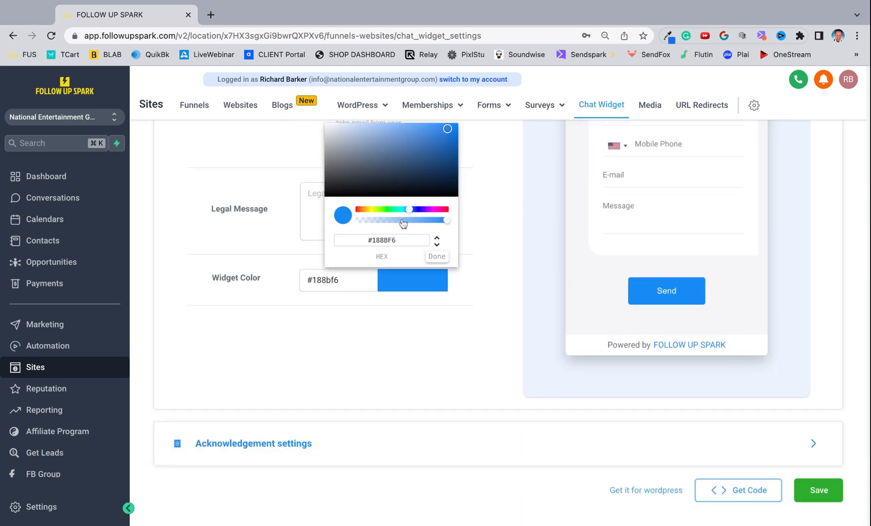
scroll(395, 223, up, 2)
drag(369, 224, 333, 250)
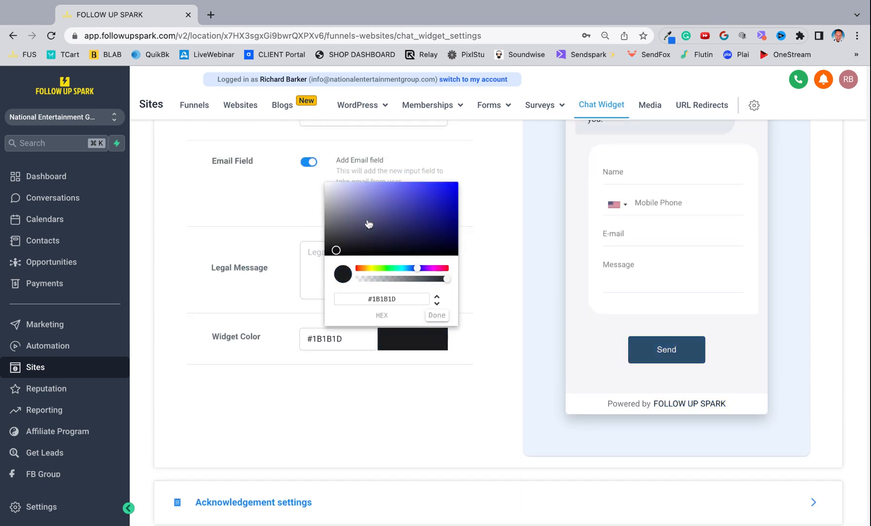
click(437, 315)
scroll(587, 261, up, 7)
scroll(497, 374, down, 7)
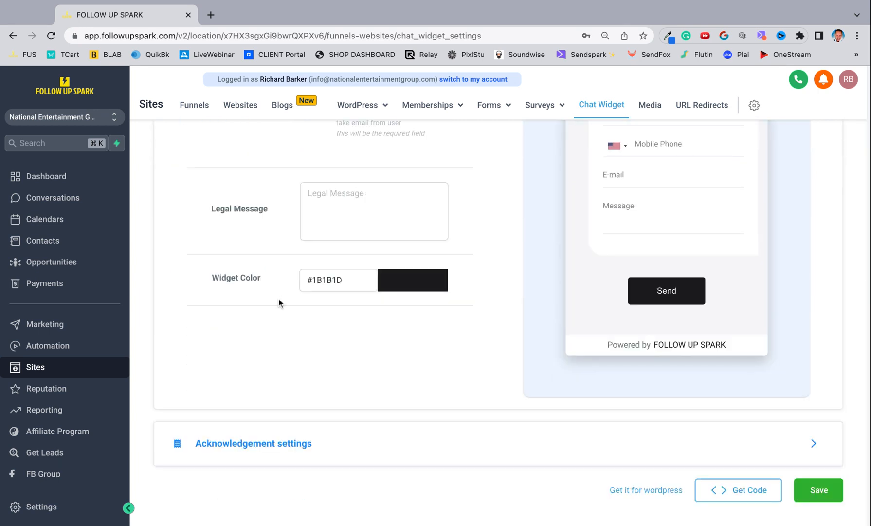
- Review the chat widget's Acknowledgement settings, including the support contact, greeting and message
click(228, 436)
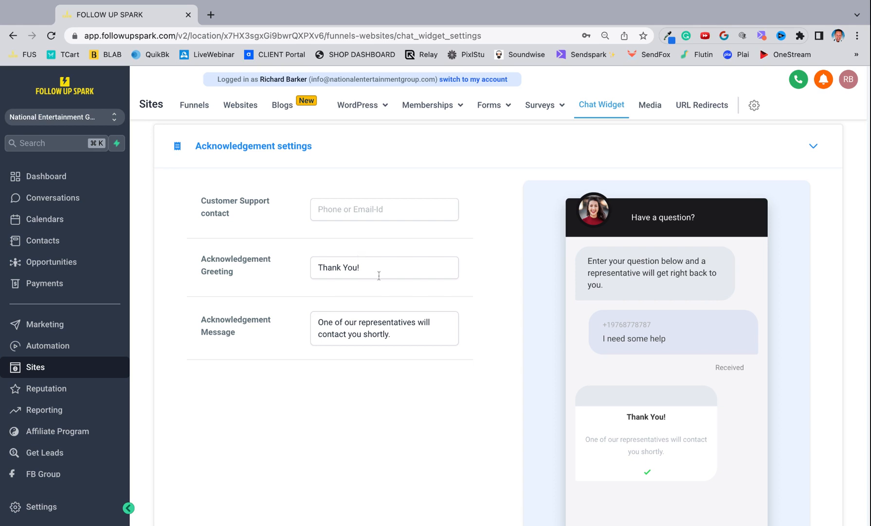
scroll(436, 334, down, 3)
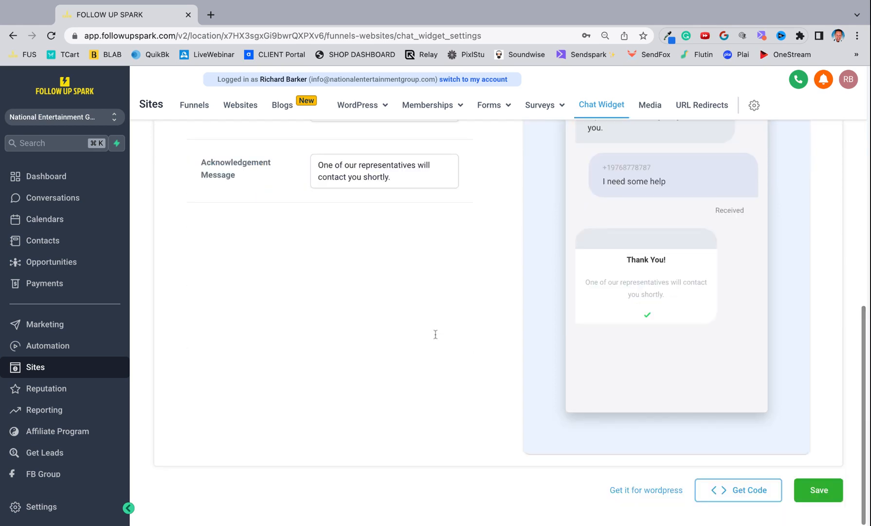
scroll(436, 333, up, 7)
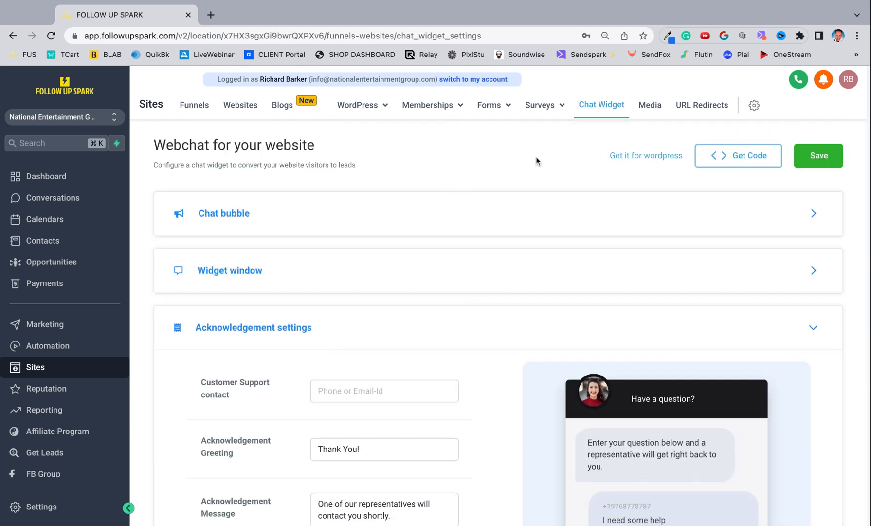
- Display the chat widget's embed code and highlight the body code and its instruction for placing it on a website
click(728, 159)
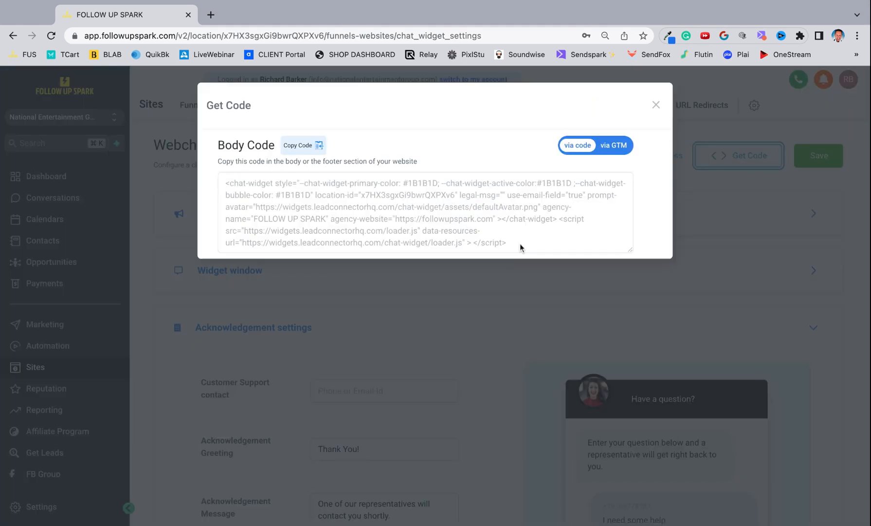
triple_click(520, 244)
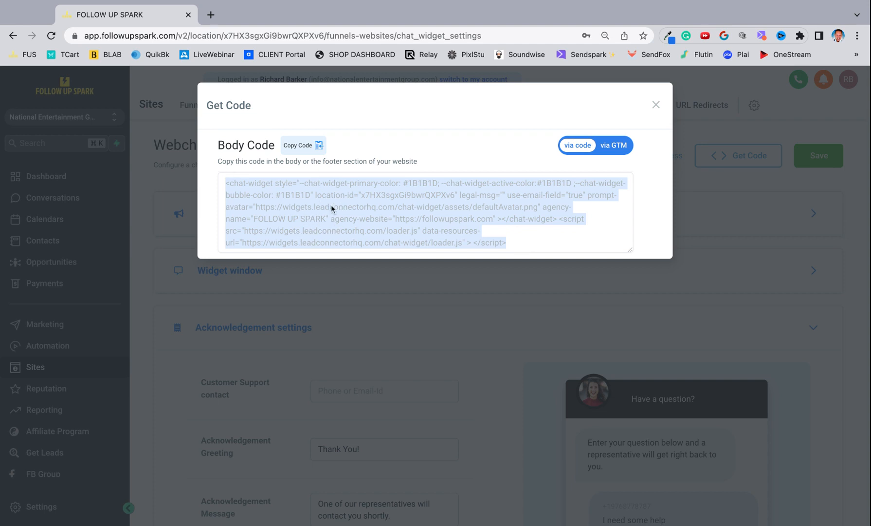
triple_click(427, 162)
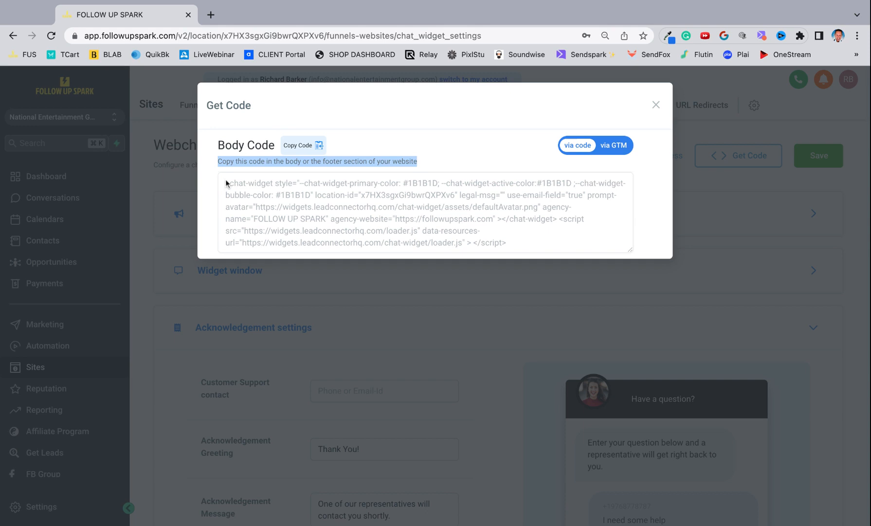
- Highlight the chat widget's complete body code and close the embed code dialog
click(514, 247)
key(ctrl+a)
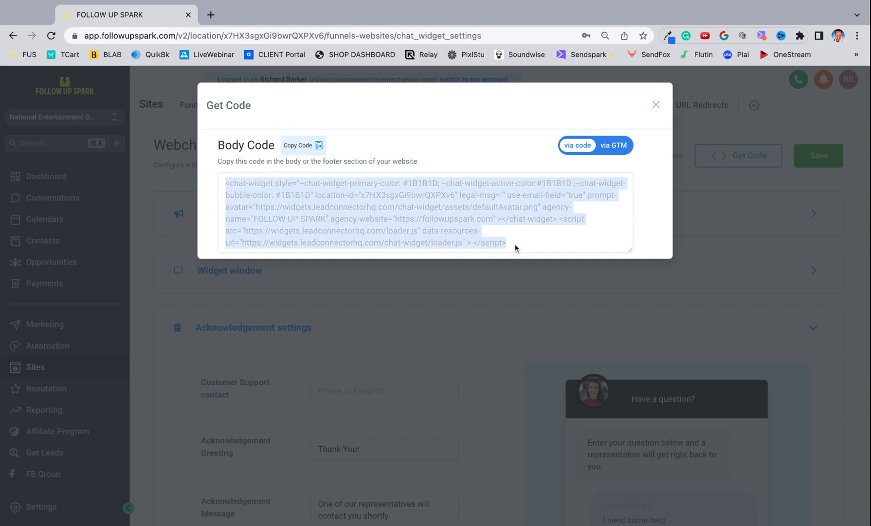
click(356, 204)
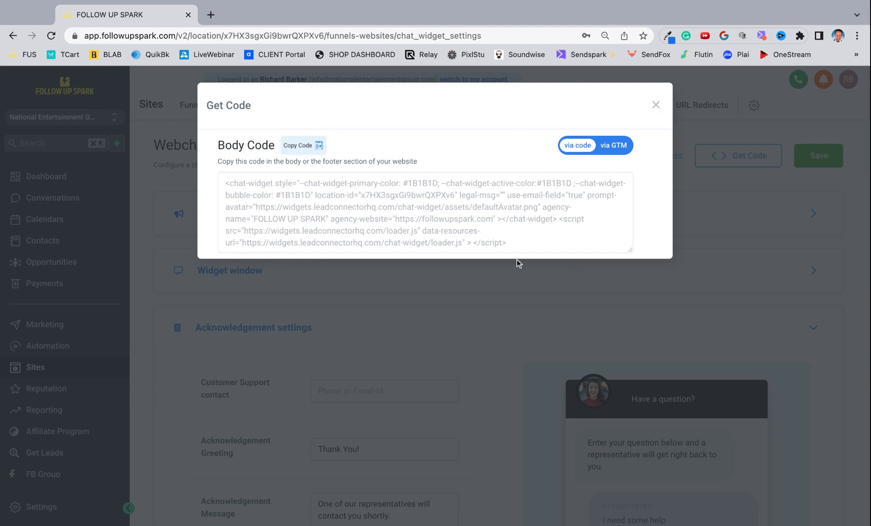
drag(515, 251, 164, 181)
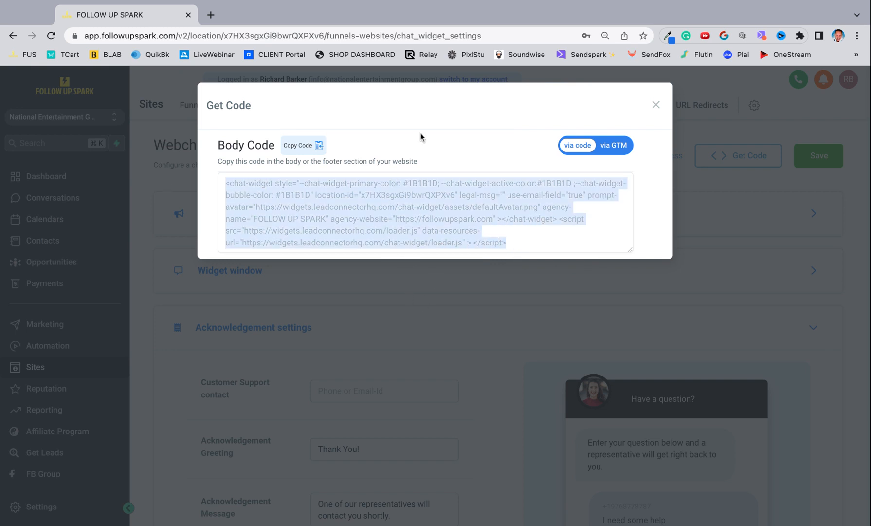
click(444, 124)
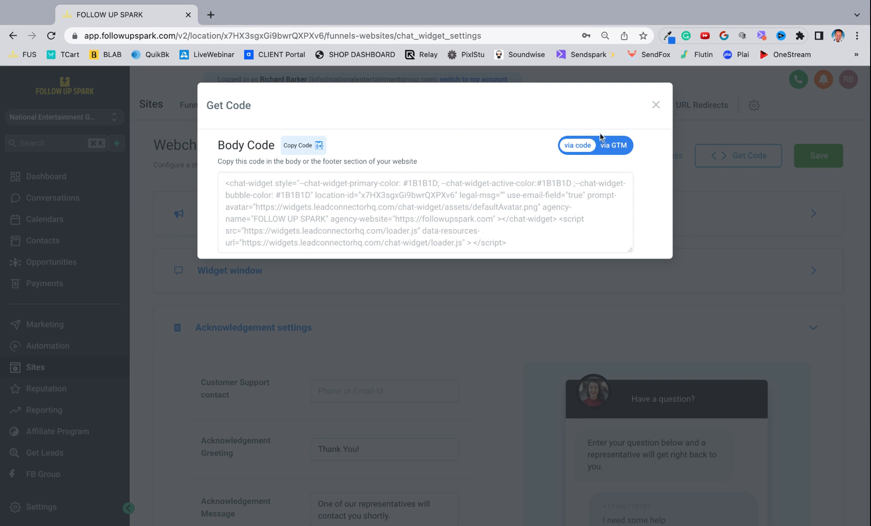
click(657, 105)
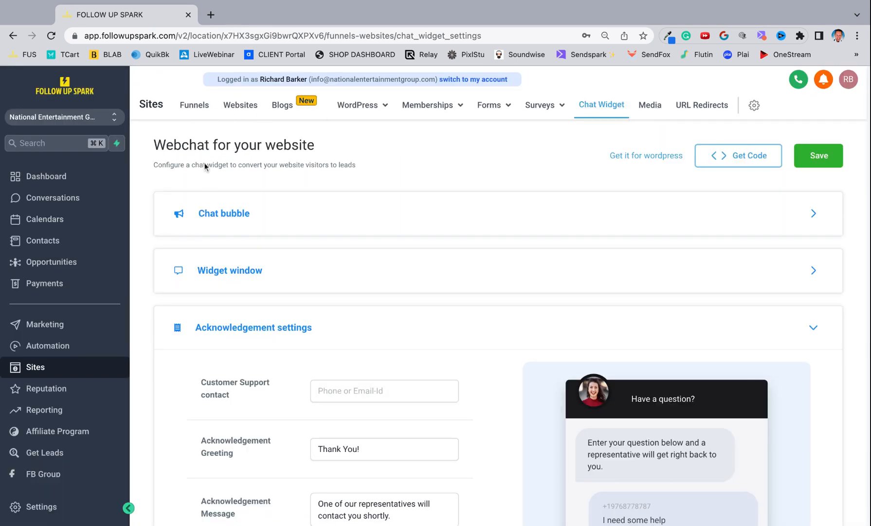
- Enable image optimisation in the National Entertainment Group website's settings and save the settings
click(229, 108)
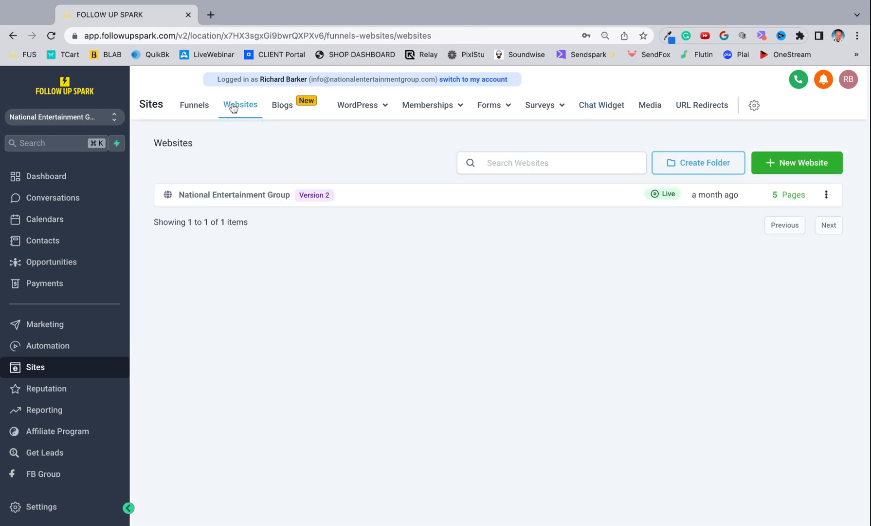
click(238, 197)
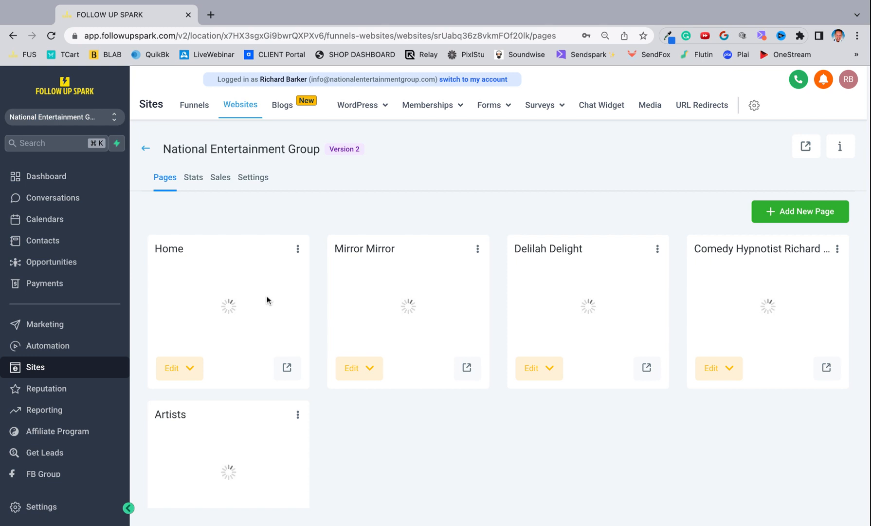
click(258, 179)
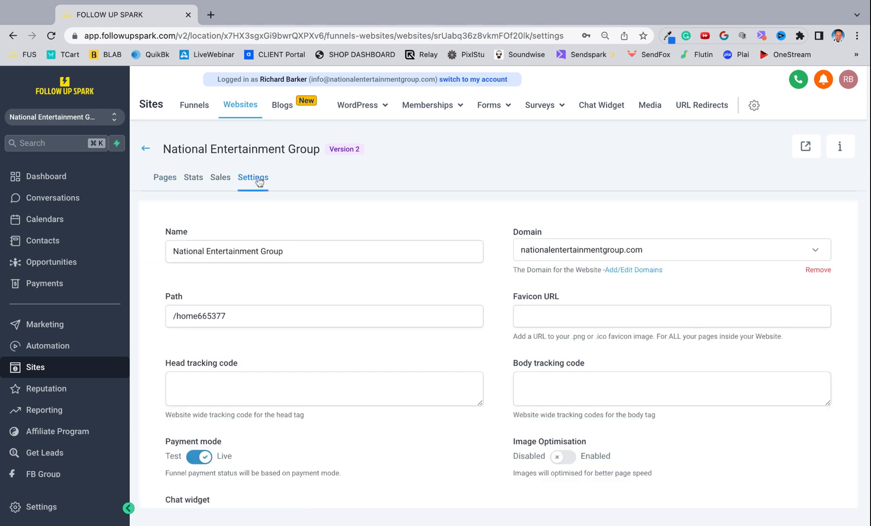
scroll(364, 192, down, 2)
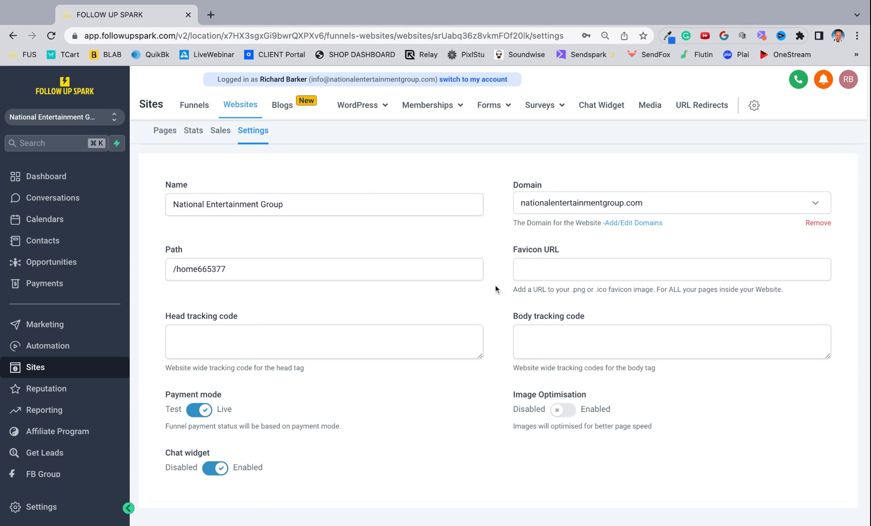
scroll(495, 288, down, 3)
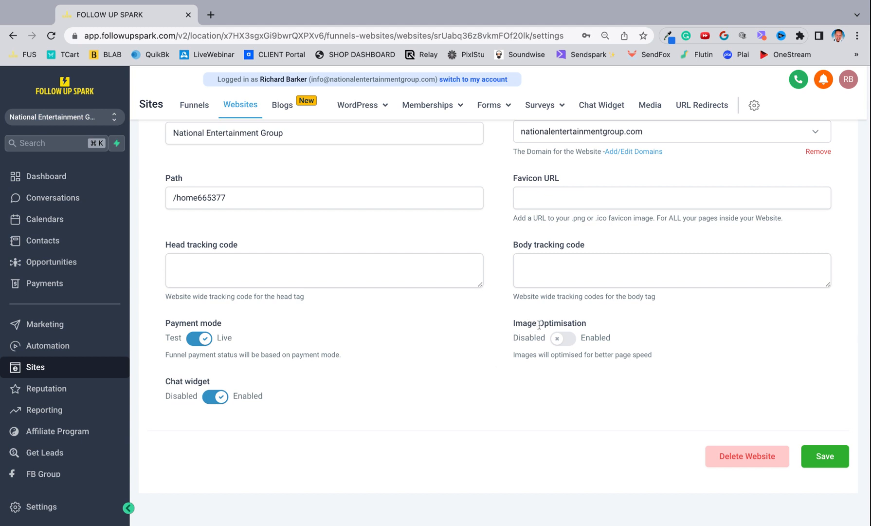
click(570, 340)
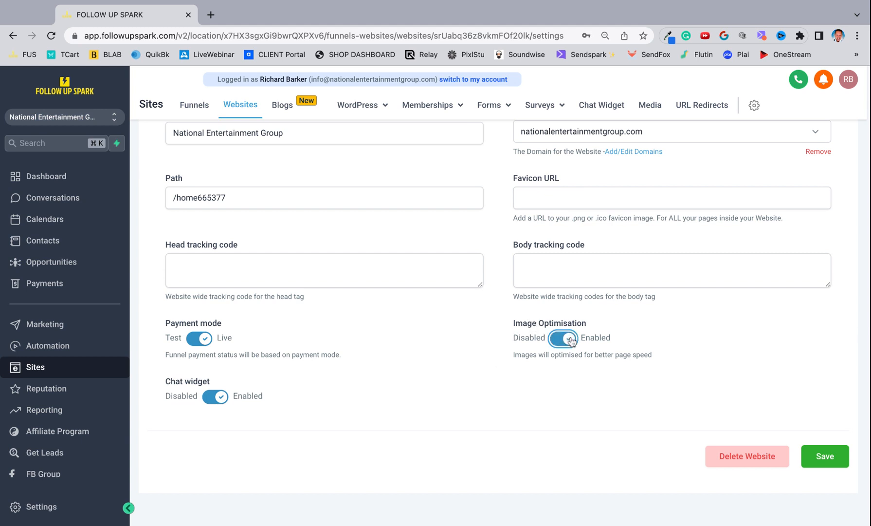
scroll(508, 308, up, 3)
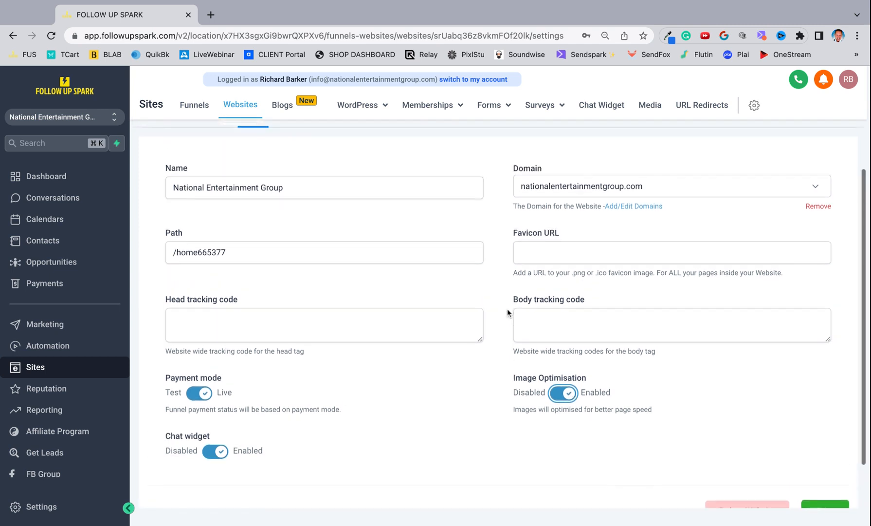
scroll(507, 308, down, 3)
click(824, 457)
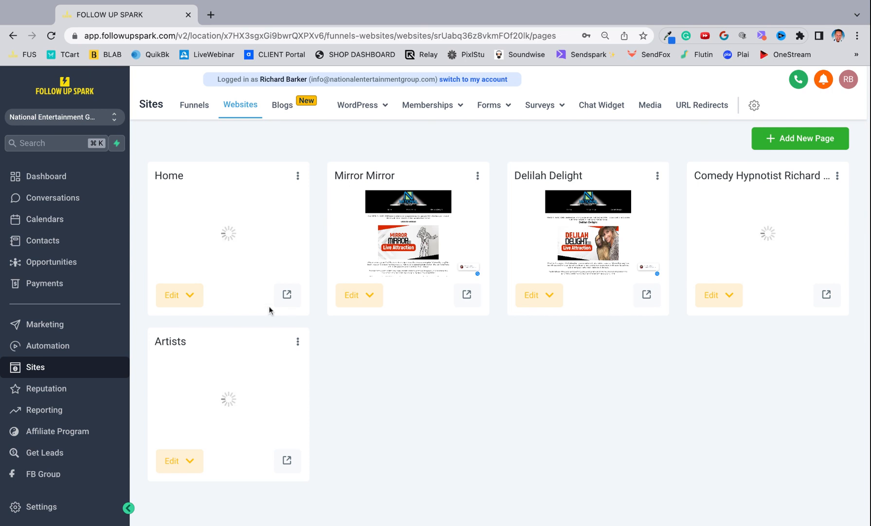
- Edit the website's Home page and add a 1-column row beneath the welcome text in its section
click(175, 297)
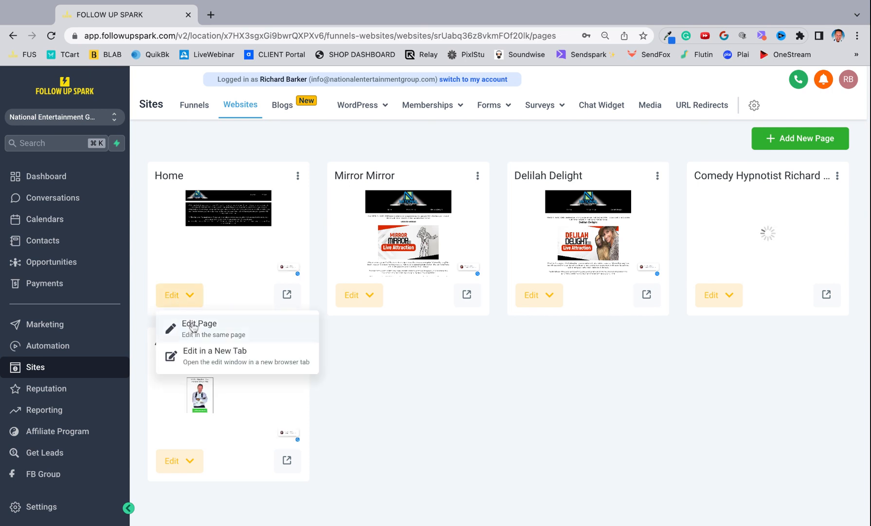
click(192, 327)
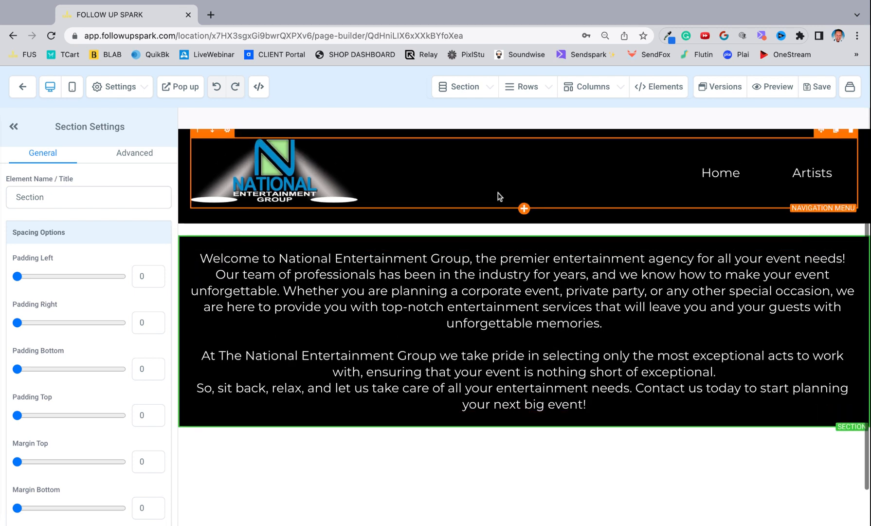
scroll(464, 348, down, 1)
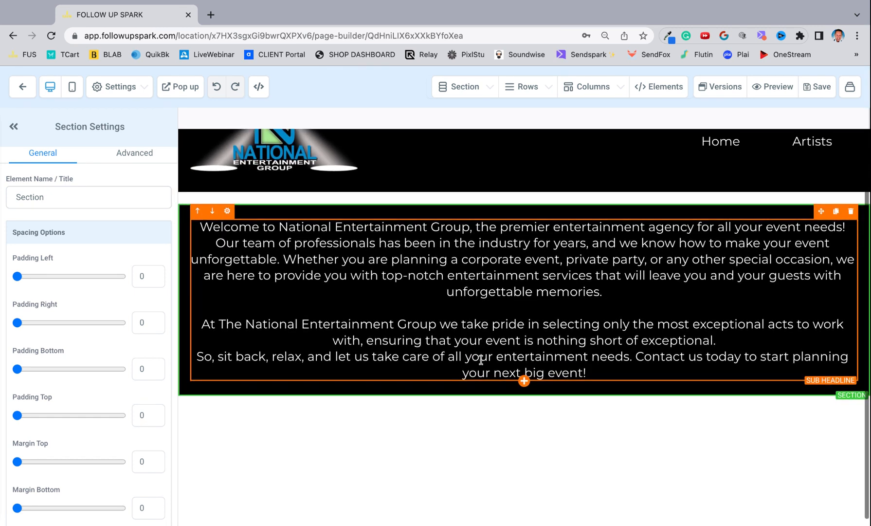
click(524, 396)
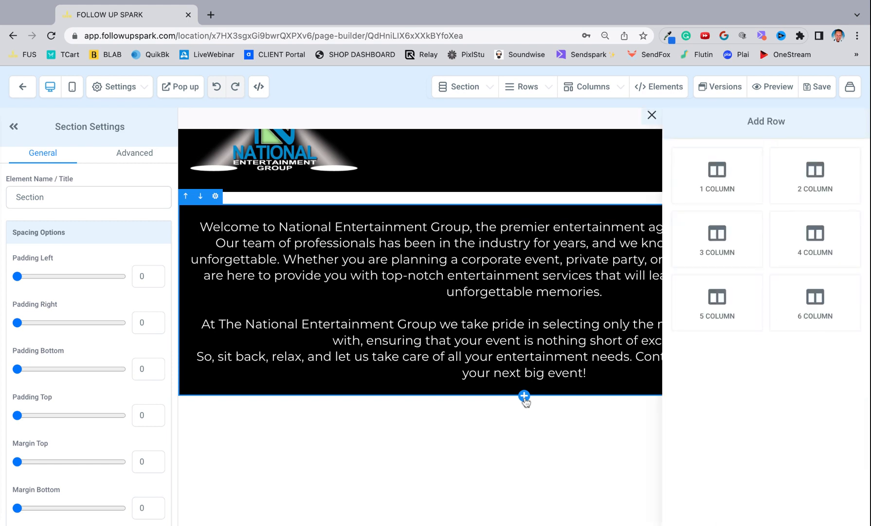
click(721, 189)
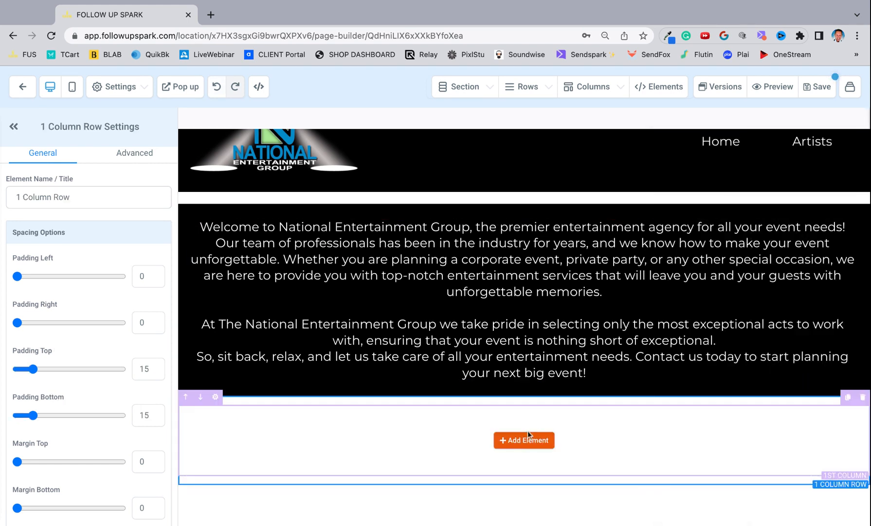
- Browse the elements that can be added to the new row's column, from text to order elements, and return to the website's page list
click(528, 432)
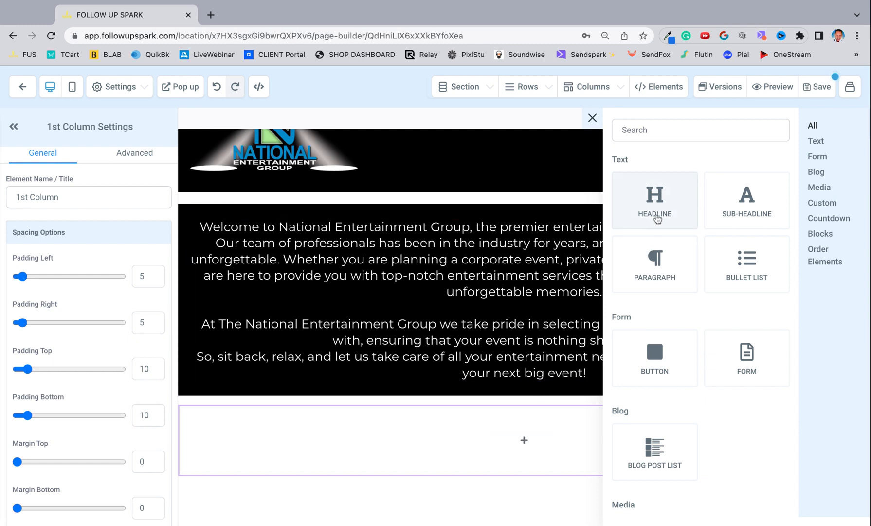
scroll(722, 323, down, 2)
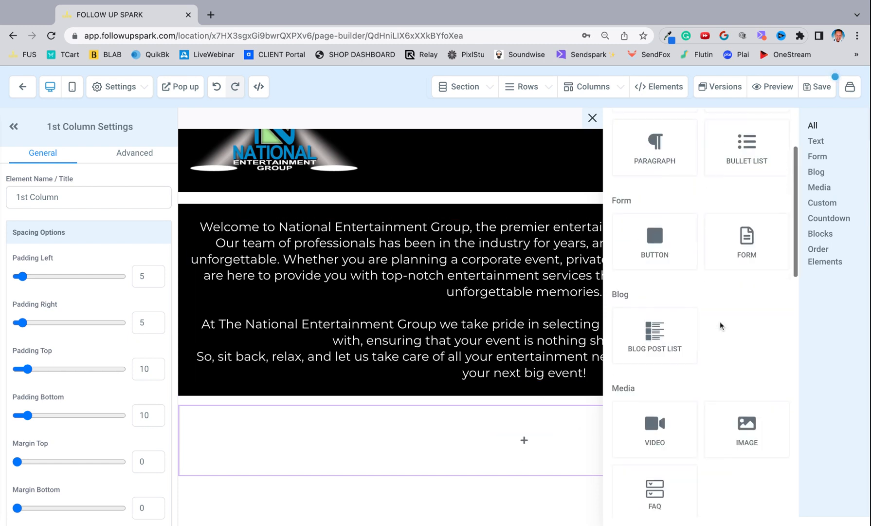
scroll(720, 322, down, 3)
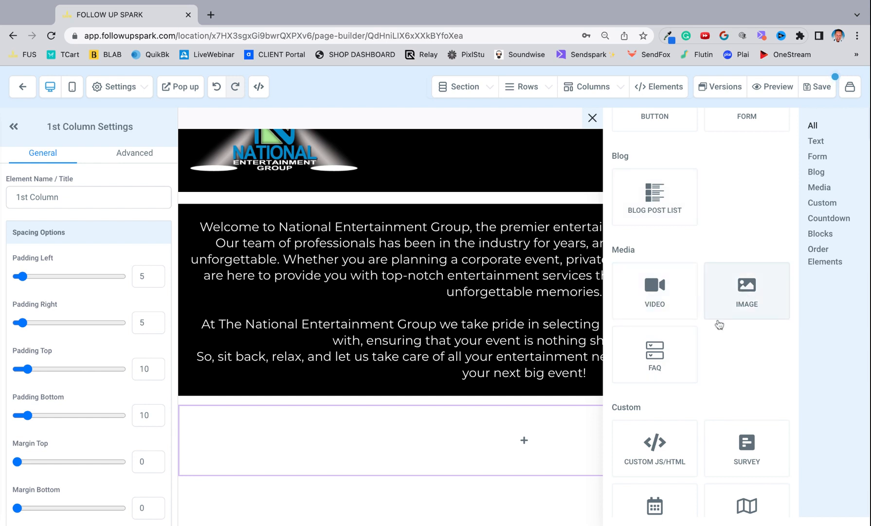
scroll(691, 365, down, 4)
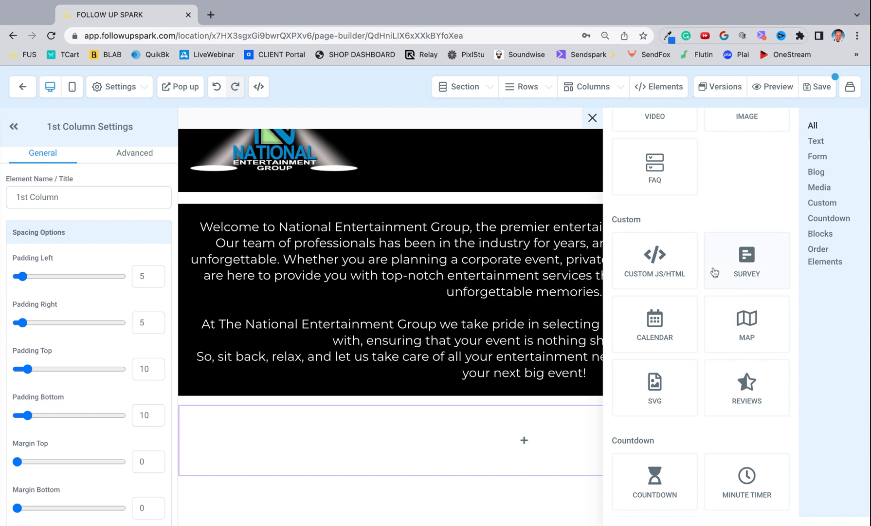
scroll(720, 418, down, 4)
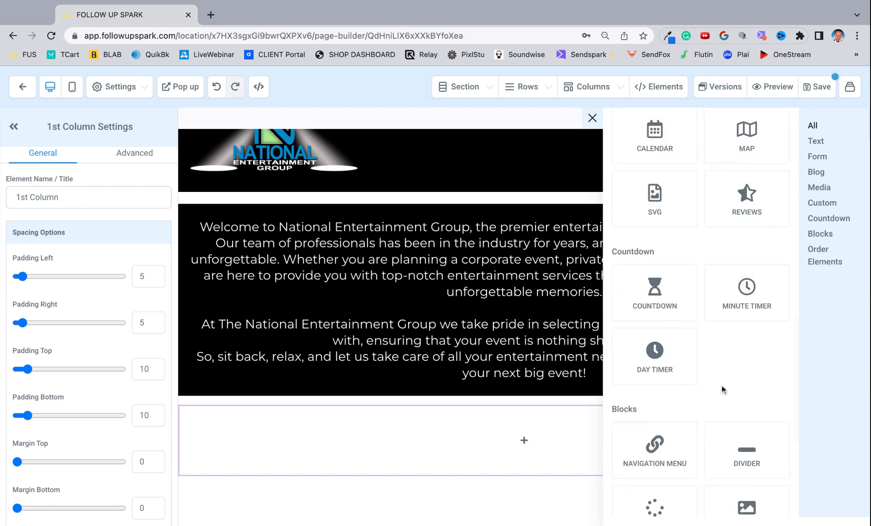
scroll(718, 377, down, 5)
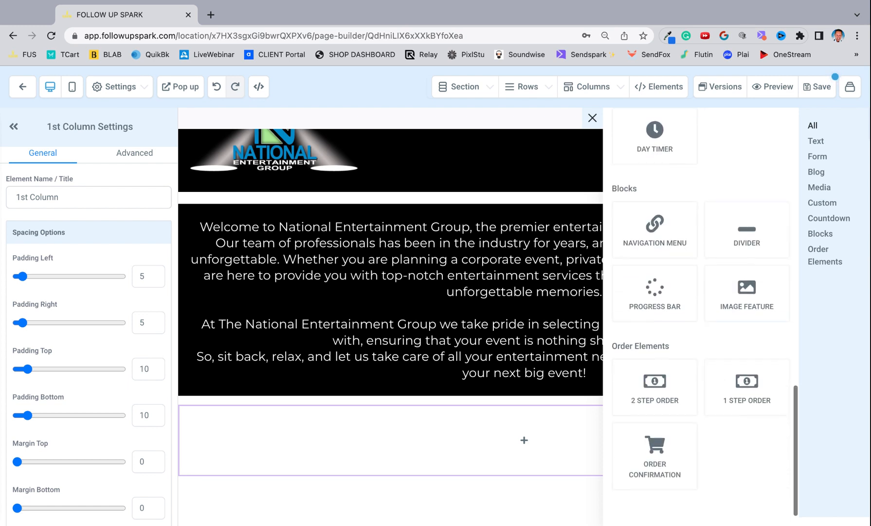
scroll(701, 316, up, 9)
click(21, 89)
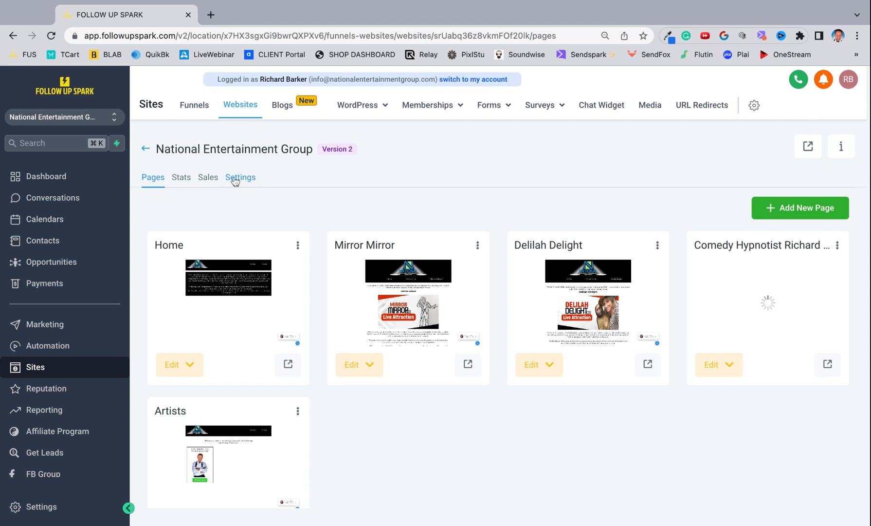
- Revisit the Conversations, Calendars and Sites areas, ending on the unread conversations
click(57, 201)
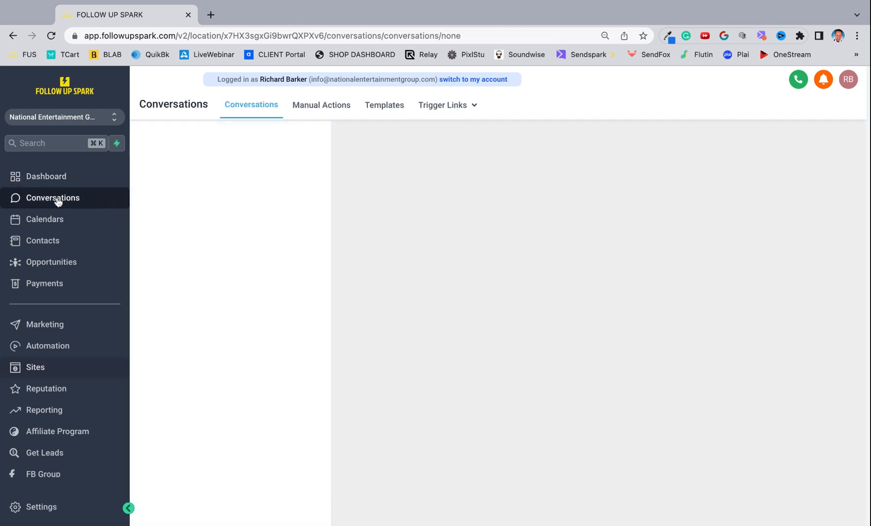
click(53, 220)
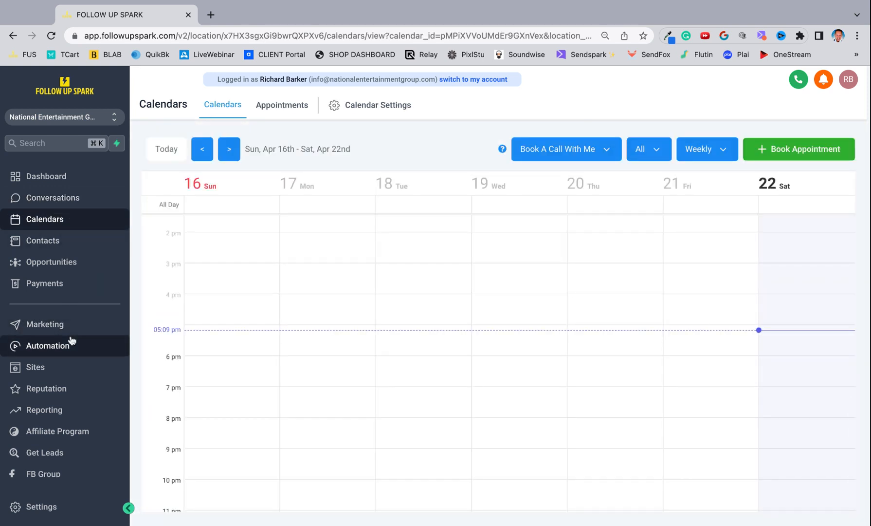
click(37, 369)
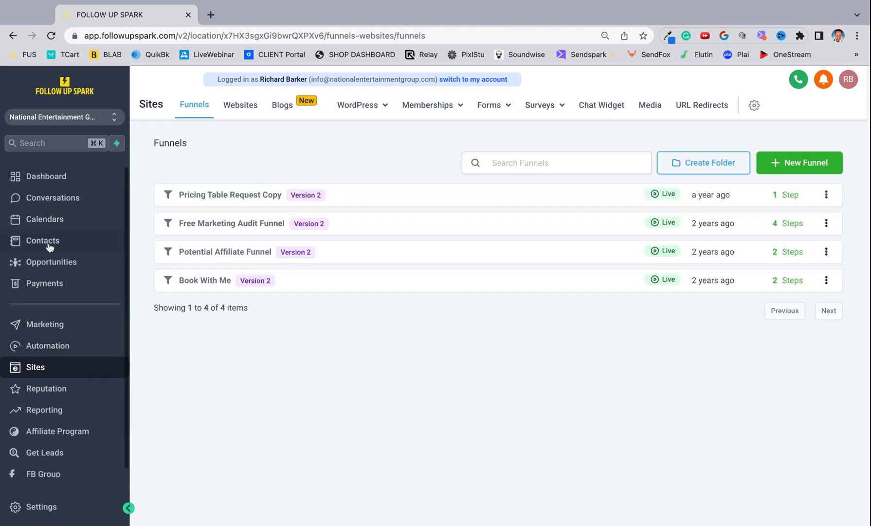
click(63, 199)
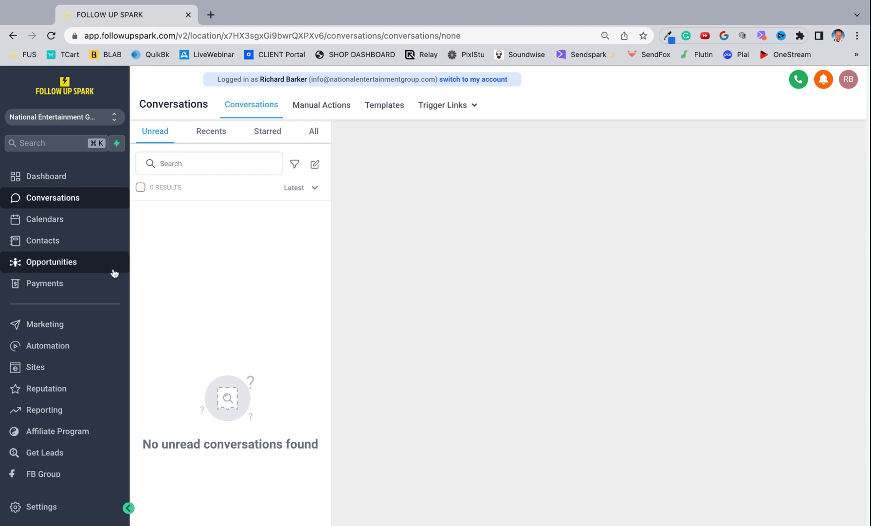
- Create a new automation workflow from the Recipe - Auto Missed Call Text-Back template
click(58, 351)
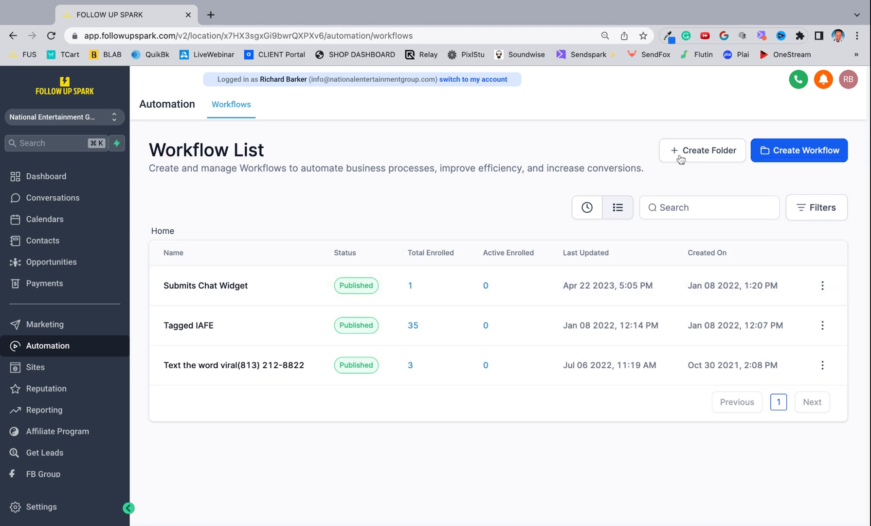
click(826, 155)
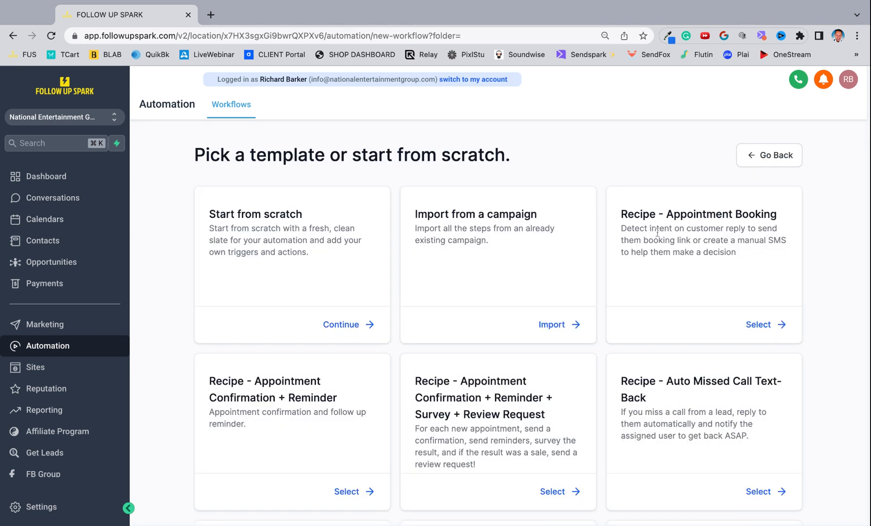
scroll(559, 252, down, 2)
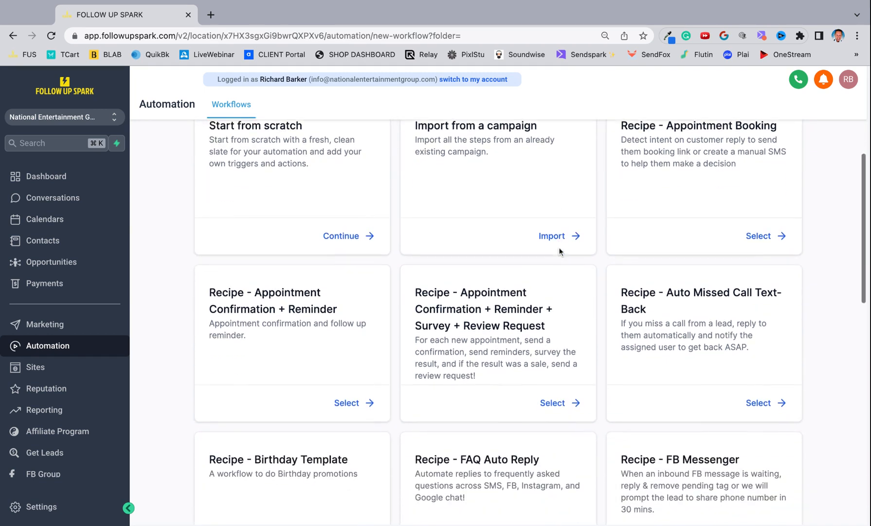
scroll(702, 319, up, 1)
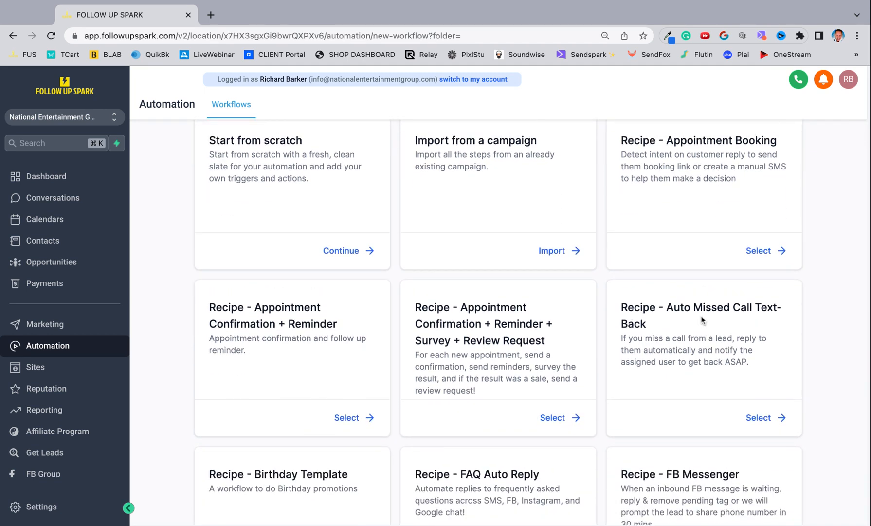
click(759, 418)
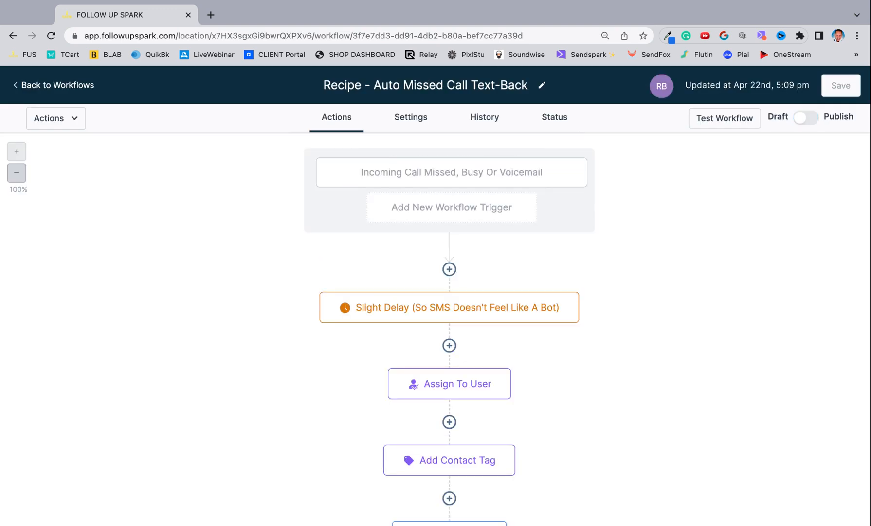
- Rename the workflow as Auto Missed Call Text-Back by removing the "Recipe - " prefix
click(376, 85)
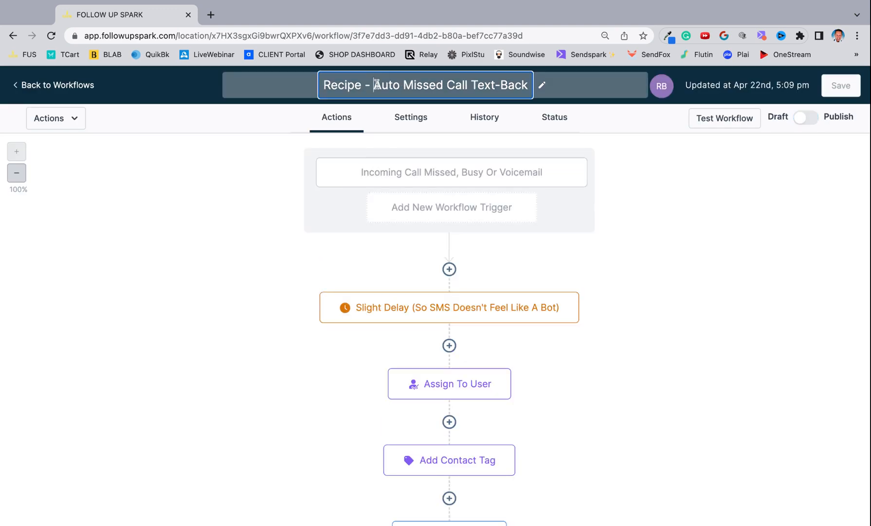
key(BackSpace)
key(BackSpace)
key(BackSpace)
key(BackSpace)
key(BackSpace)
key(BackSpace)
key(BackSpace)
key(BackSpace)
key(BackSpace)
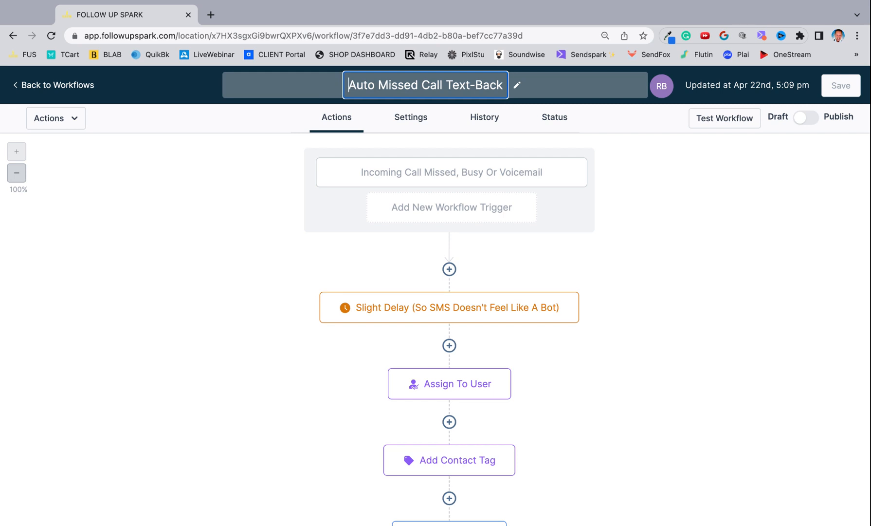
- Check the missed-call trigger's filters without changing them and set the Slight Delay action's wait to 2 minutes
click(442, 172)
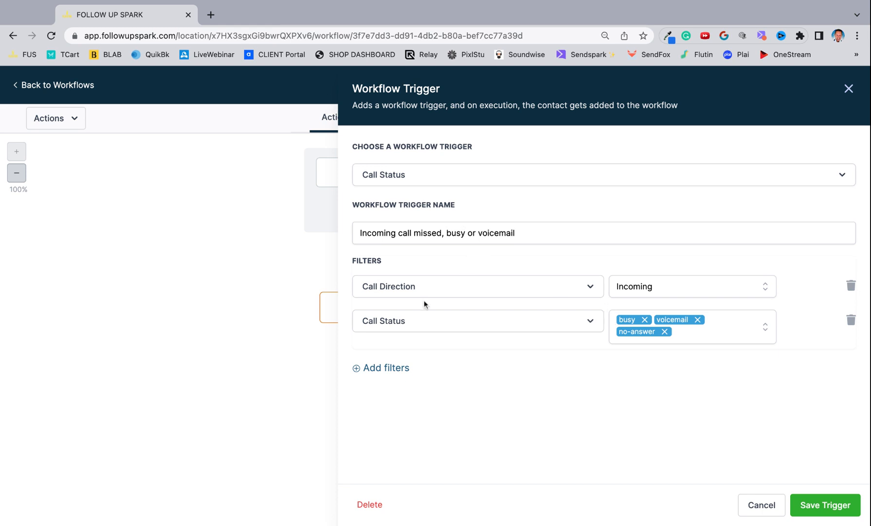
click(772, 504)
click(518, 311)
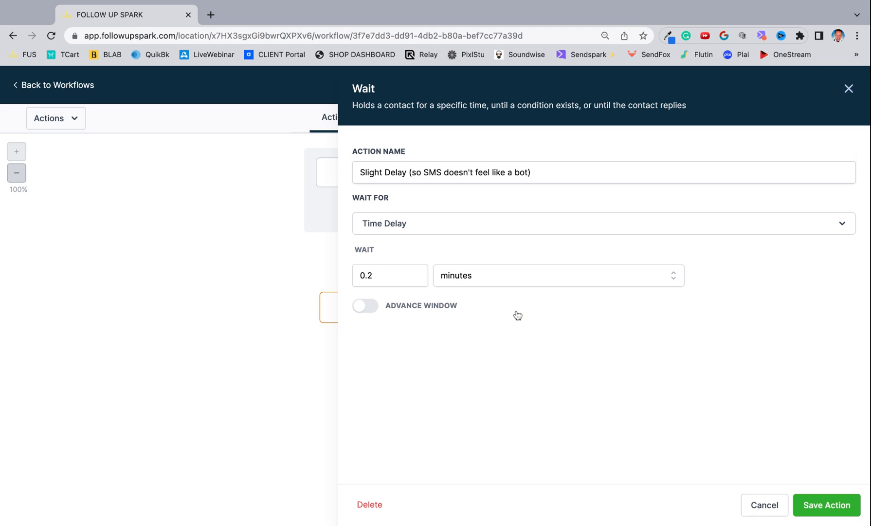
click(414, 274)
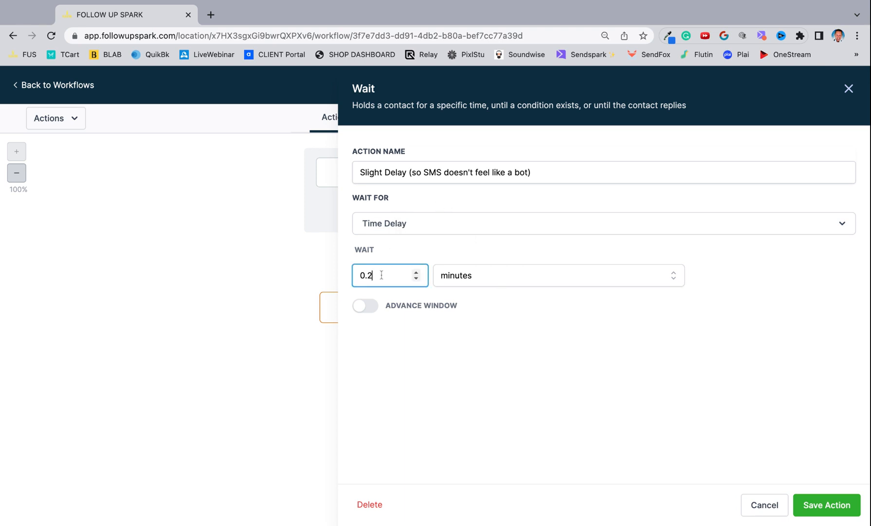
key(BackSpace)
key(BackSpace)
key(BackSpace)
text(2)
- Enable the delay's advance window, keeping its Monday to Friday, 09:00 AM to 5:00 PM schedule, and save the action
click(365, 306)
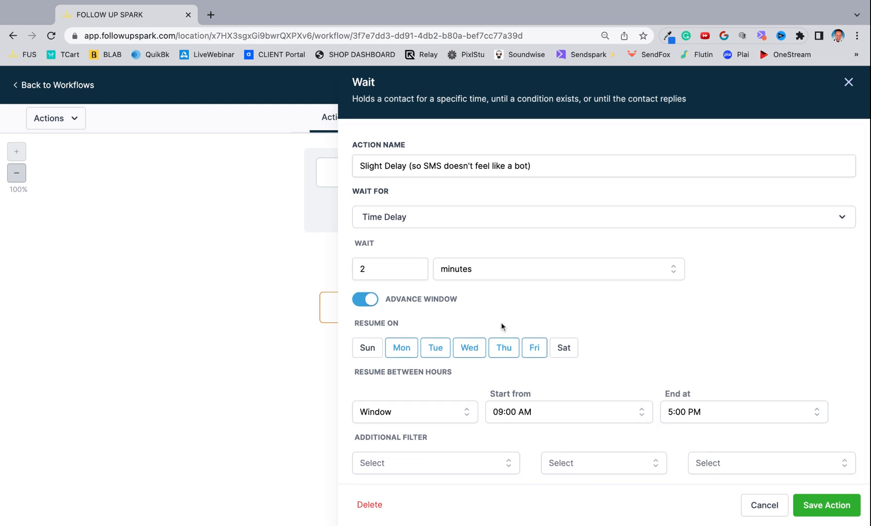
click(512, 417)
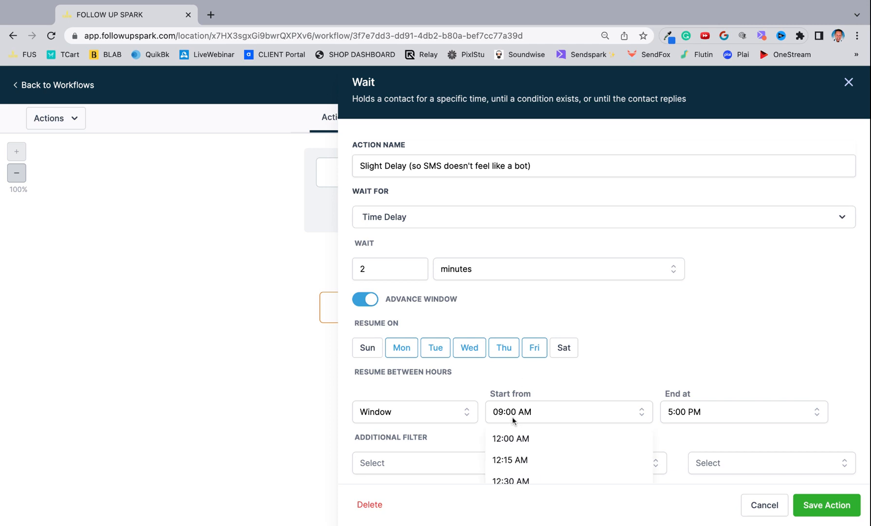
click(556, 383)
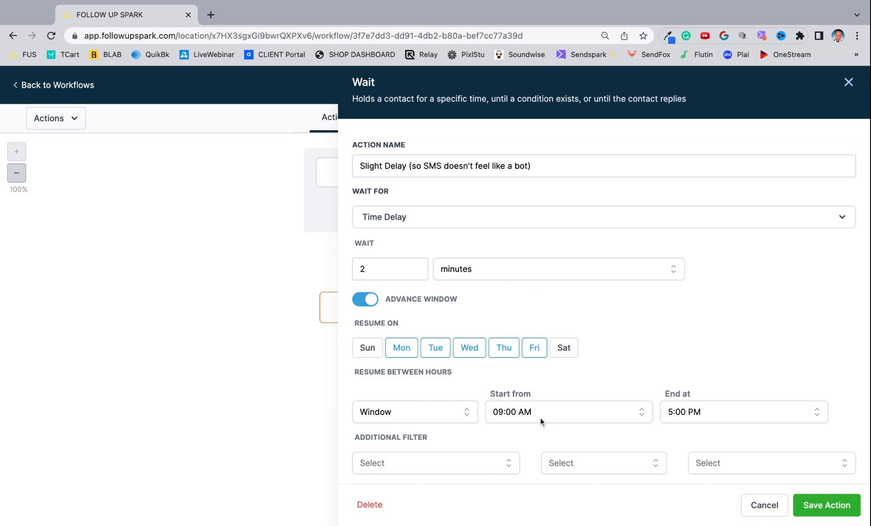
click(811, 505)
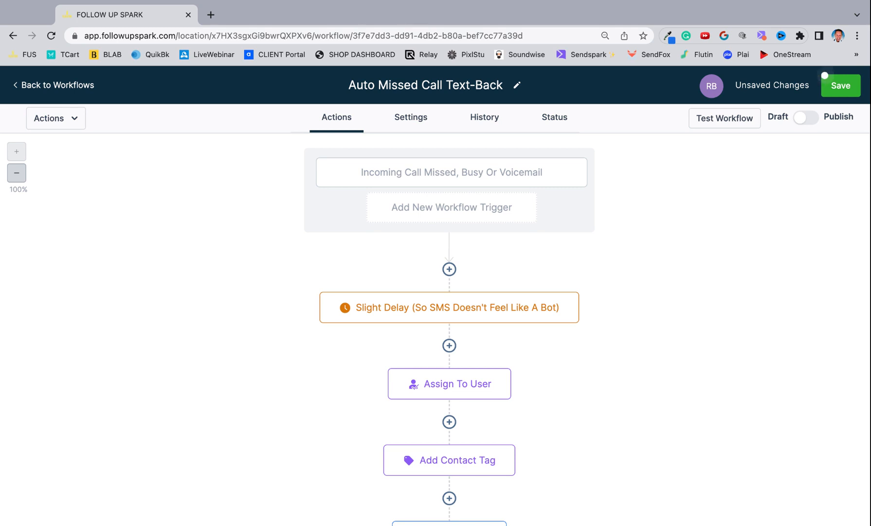
- Select the account's user in the Assign To User action and save the action
scroll(490, 254, down, 3)
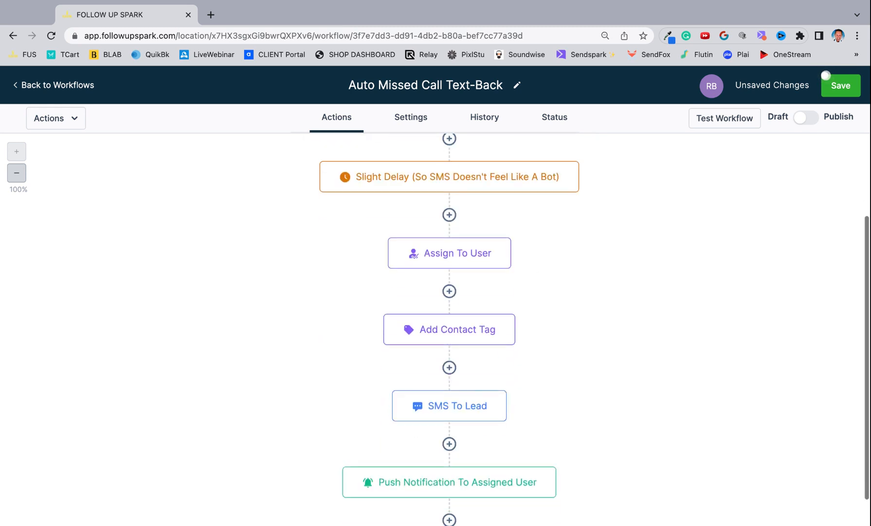
click(490, 254)
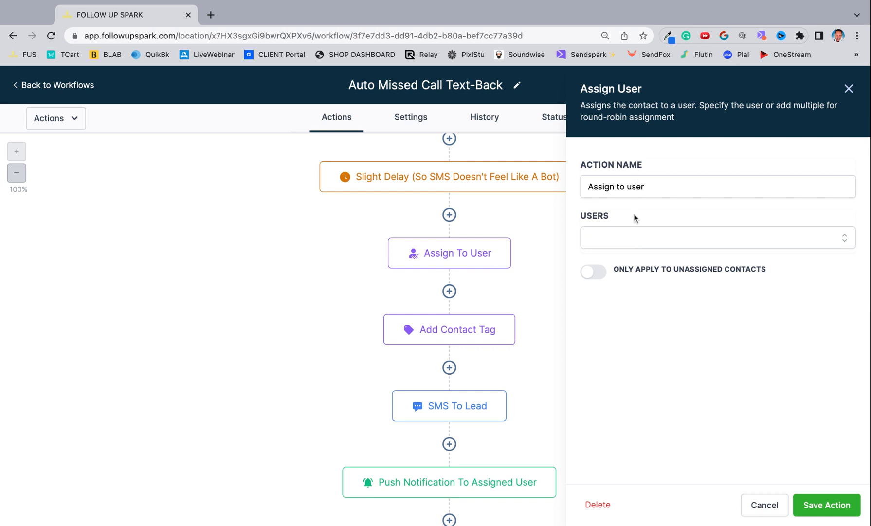
click(628, 237)
click(594, 268)
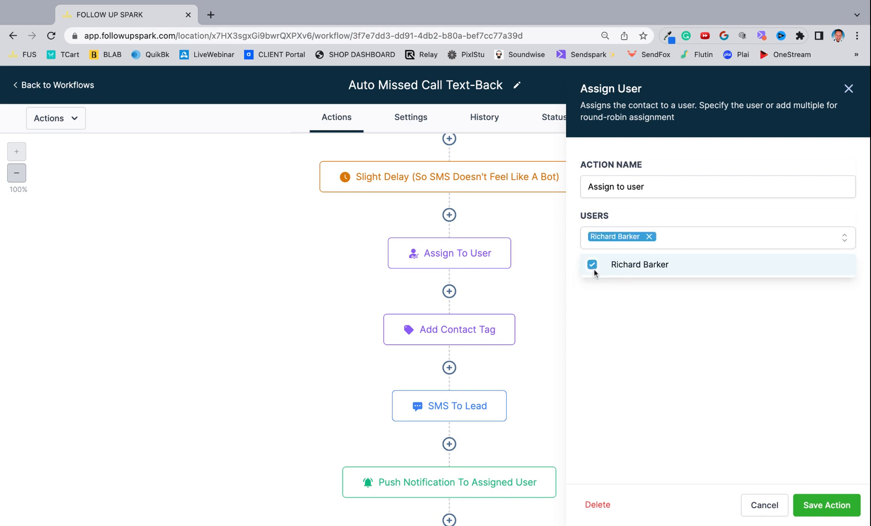
click(823, 505)
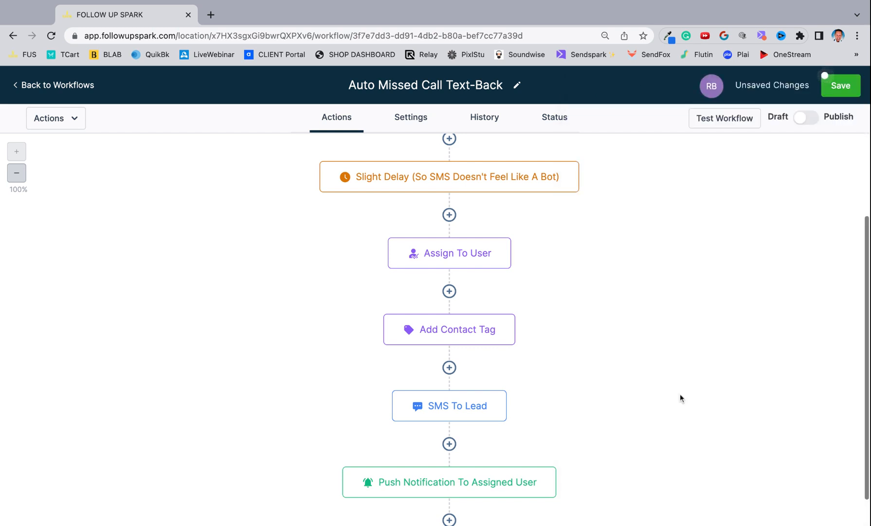
- Set the Add Contact Tag action to apply the existing missed call tag and save it
click(485, 332)
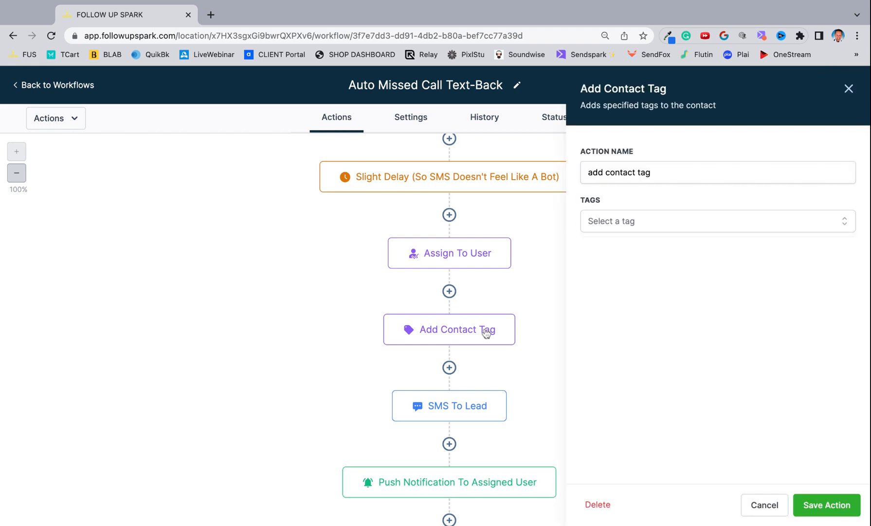
click(642, 223)
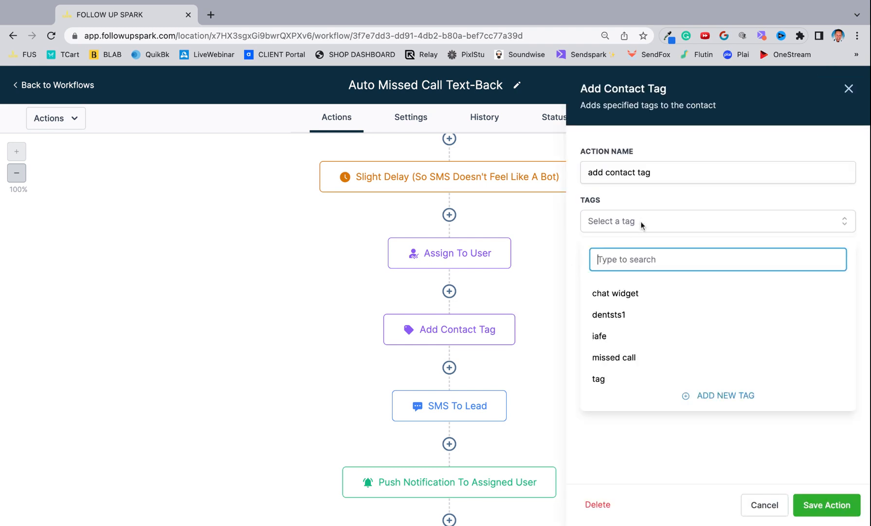
click(619, 364)
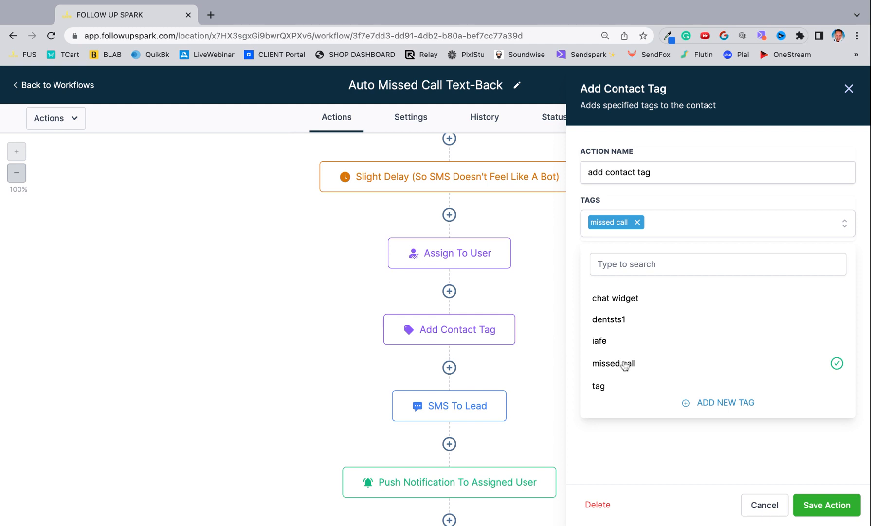
click(826, 504)
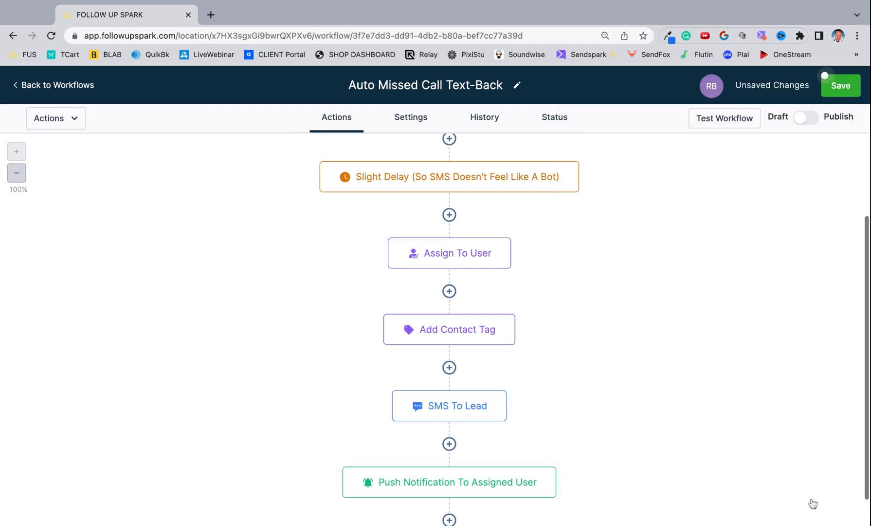
- Insert "What is a good time to call you back and" before "how can we help?" in the SMS To Lead message
scroll(510, 306, down, 3)
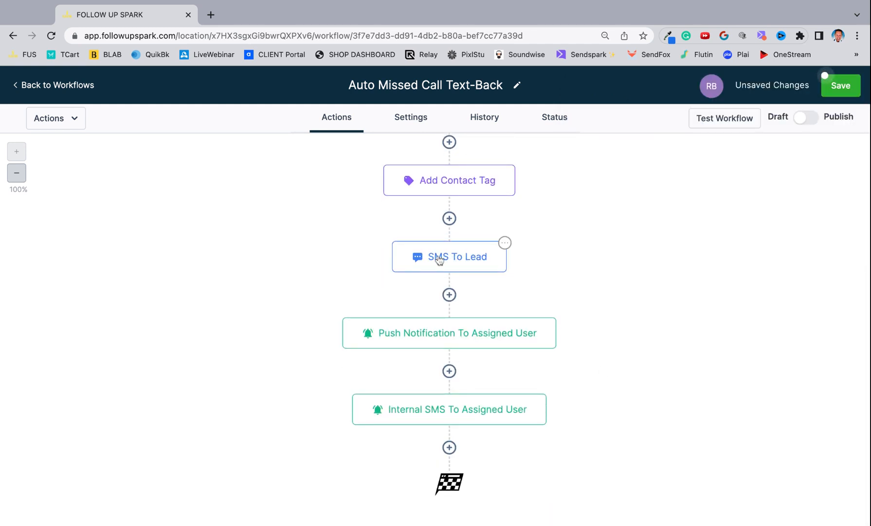
click(440, 259)
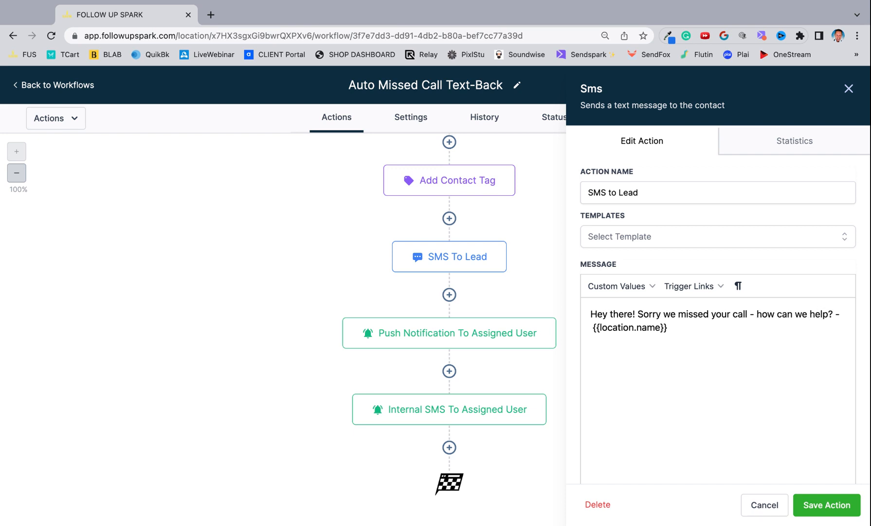
click(757, 314)
text(What is a )
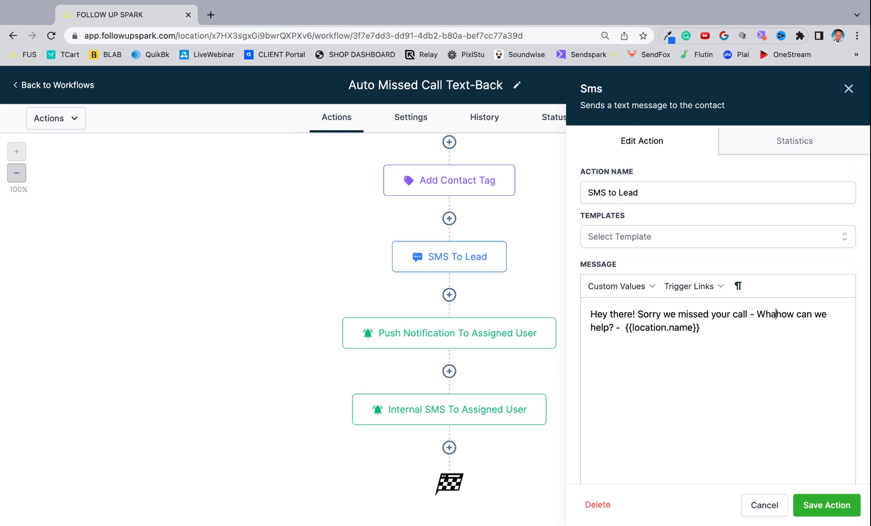
text(good time to )
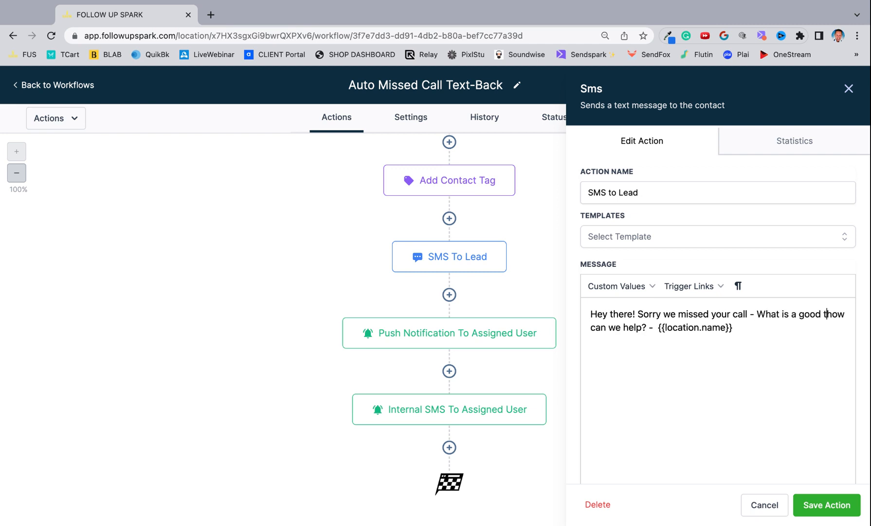
text(call you bac)
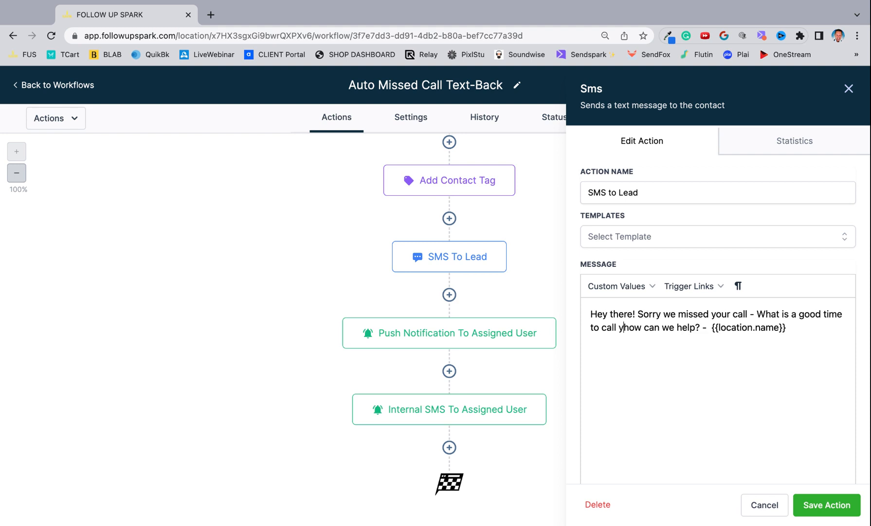
text(k)
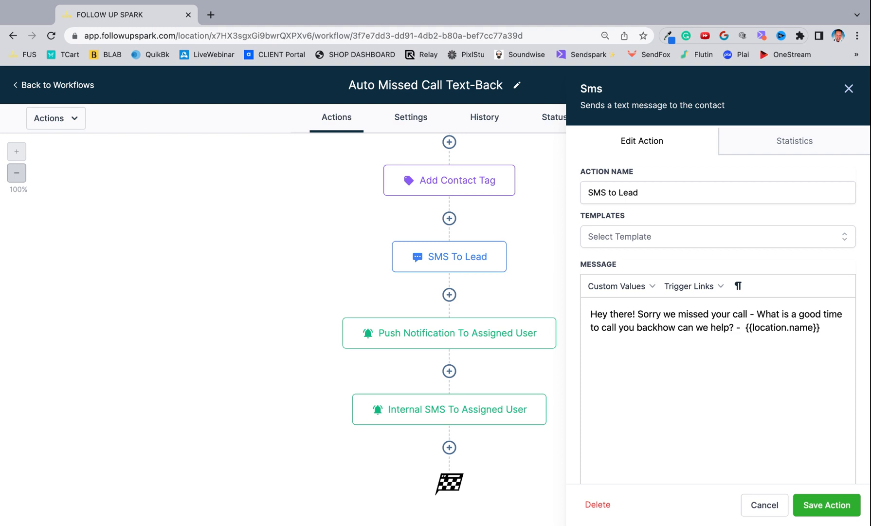
text( and)
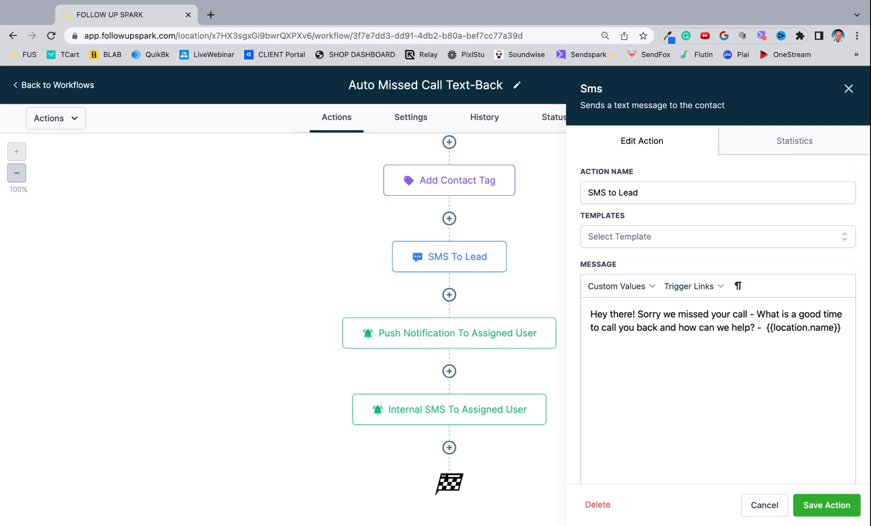
- Add "Feel free to ask a question just by replying" after "how can we help?" in the message and save the SMS action
click(758, 328)
text(Feel free to ask a question just by replying)
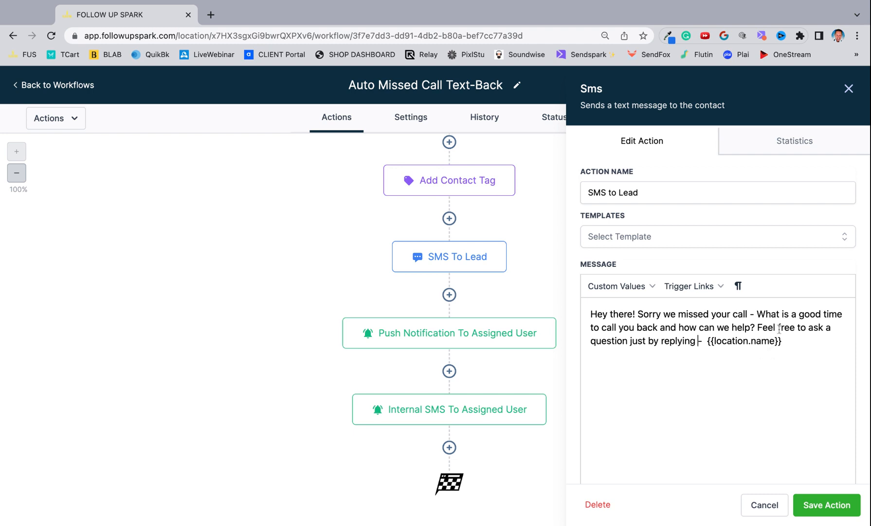
click(830, 508)
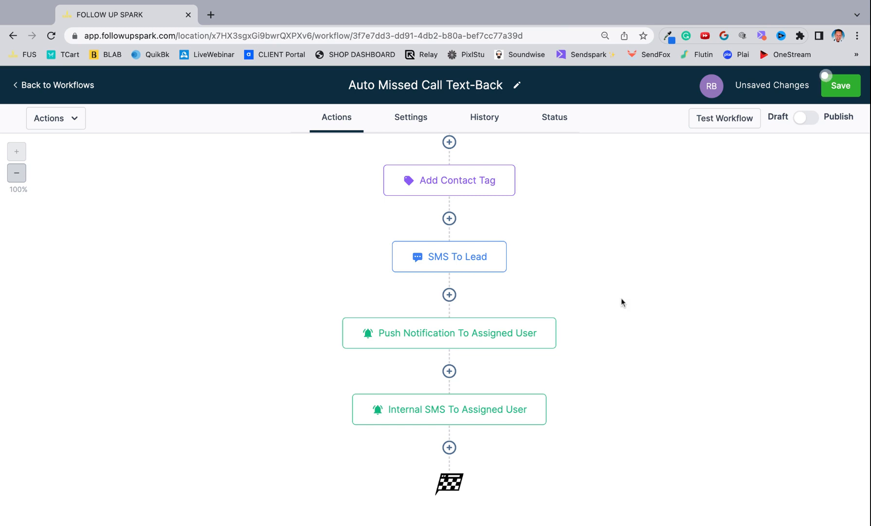
- Review the push notification's content and the Internal SMS To Assigned User action's recipient type and message
click(512, 332)
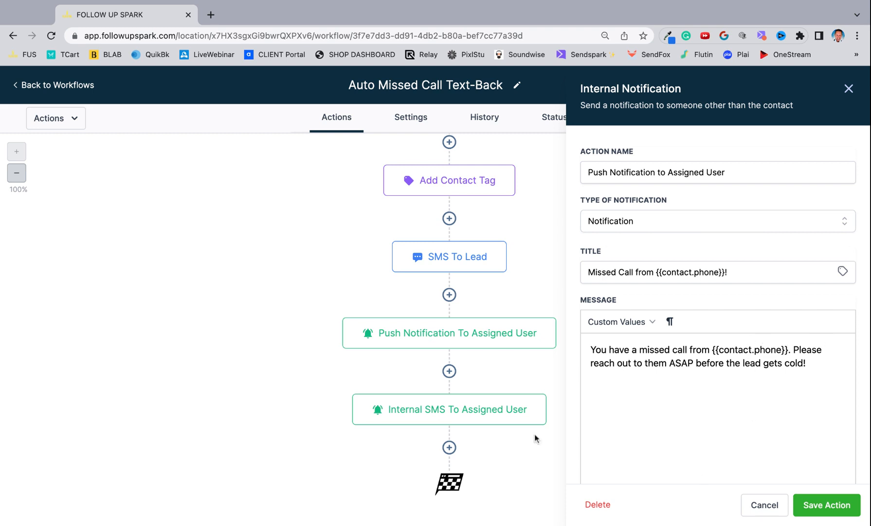
click(476, 409)
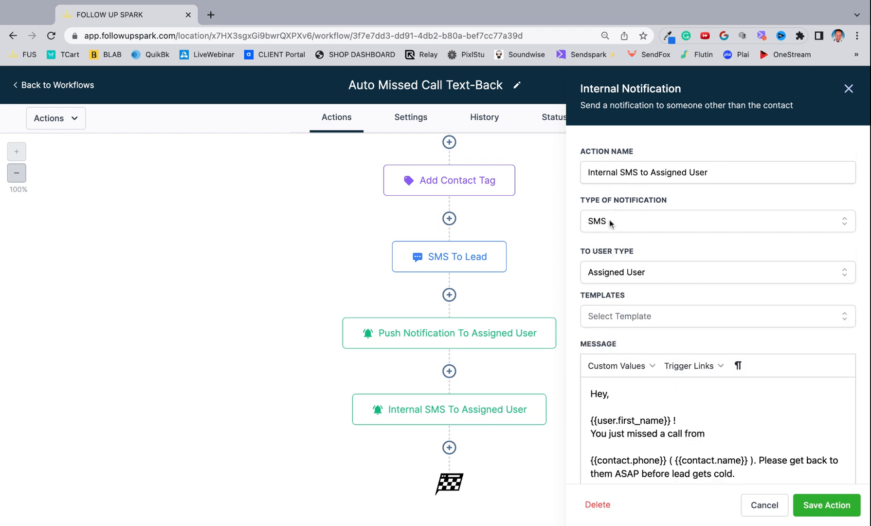
click(627, 273)
click(626, 274)
scroll(638, 365, down, 2)
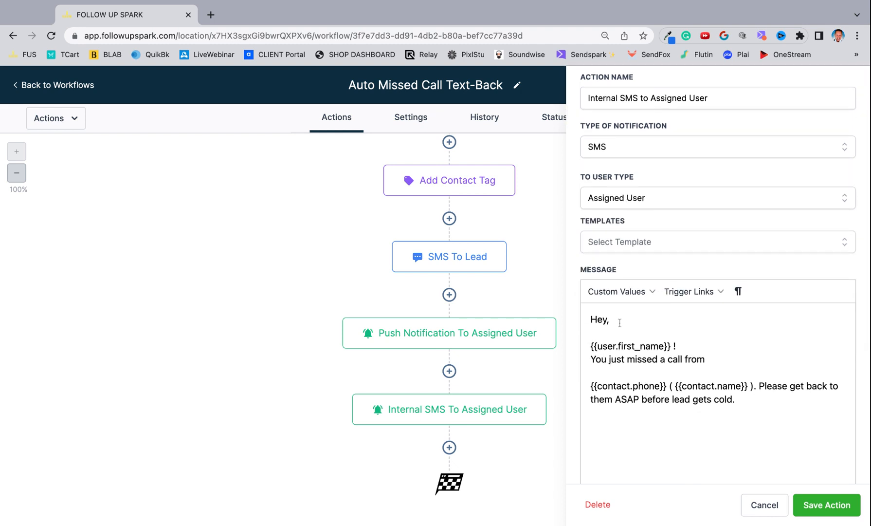
- Bring the {{user.first_name}} placeholder up onto the "Hey," greeting line in the internal SMS message
click(591, 345)
key(BackSpace)
key(BackSpace)
text(m)
key(BackSpace)
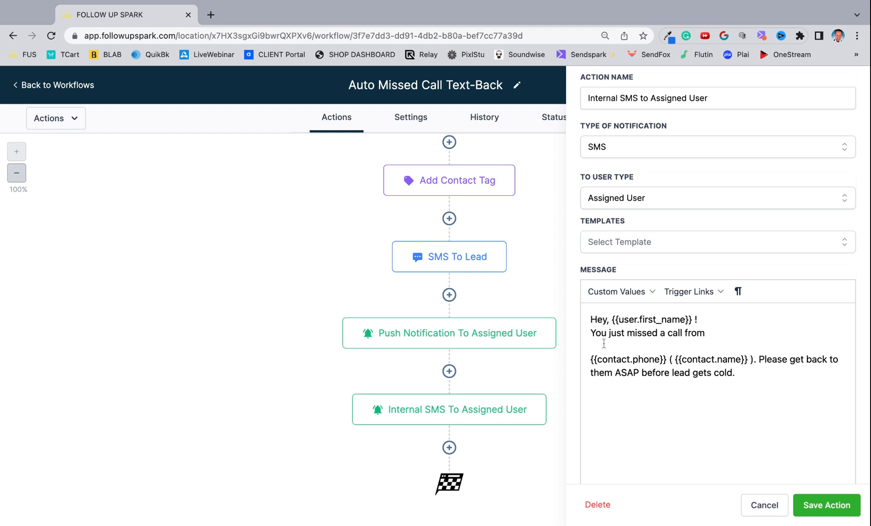
- Remove the blank line before {{contact.phone}} in the internal SMS message and save the action
click(591, 359)
key(BackSpace)
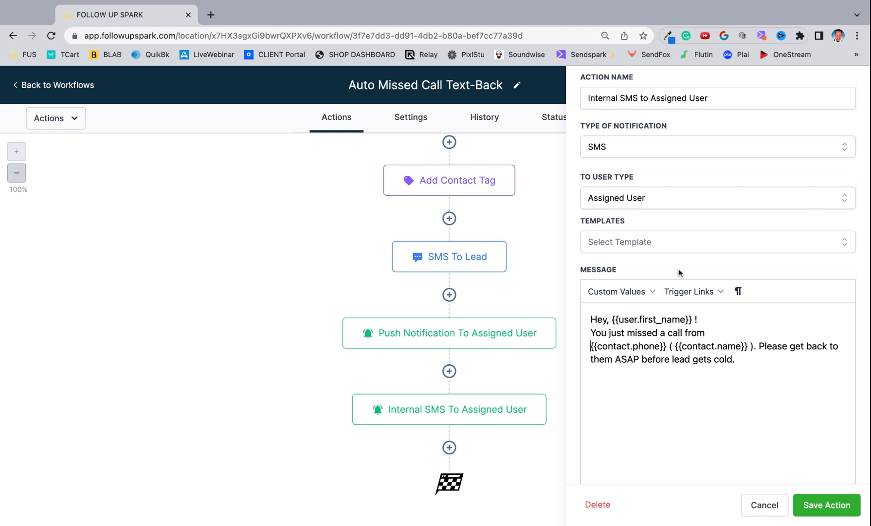
click(802, 510)
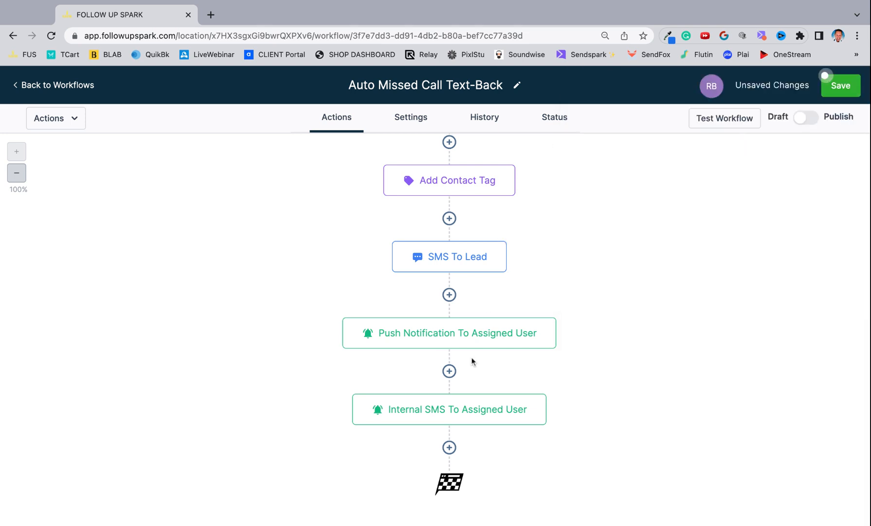
- Publish and save the Auto Missed Call Text-Back workflow, and return to the workflow list
click(812, 121)
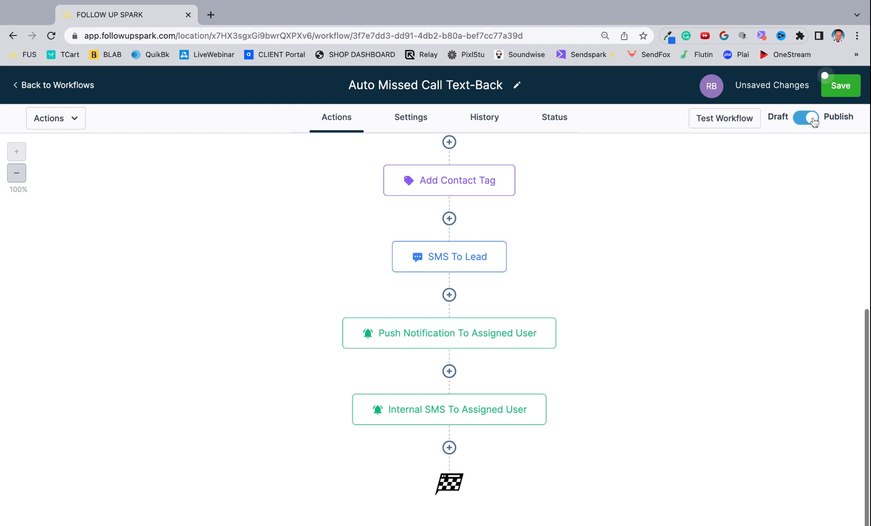
click(837, 92)
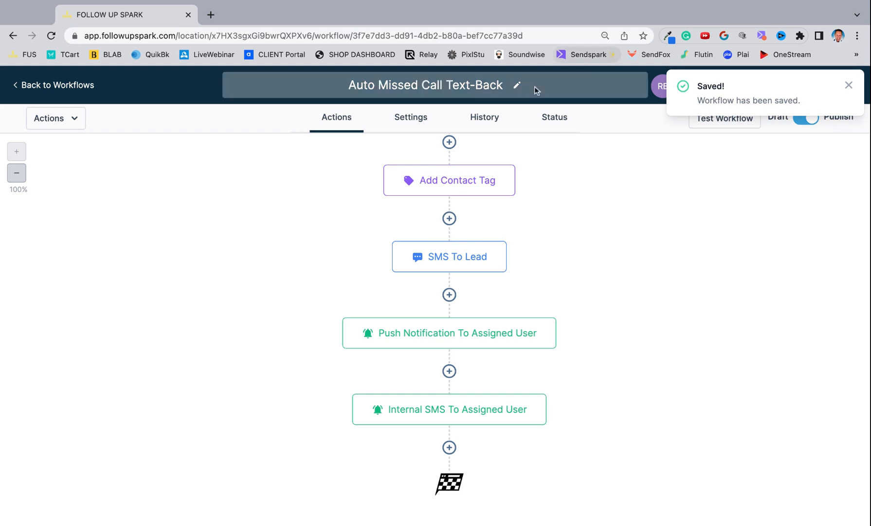
click(82, 86)
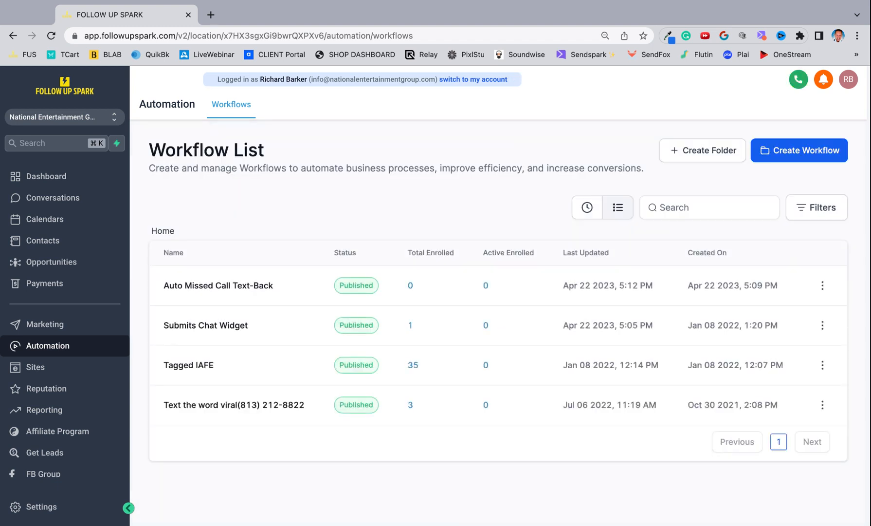
- Find the Apr 22nd, 2023 inbound call in the contact's conversation and play its recording
click(63, 198)
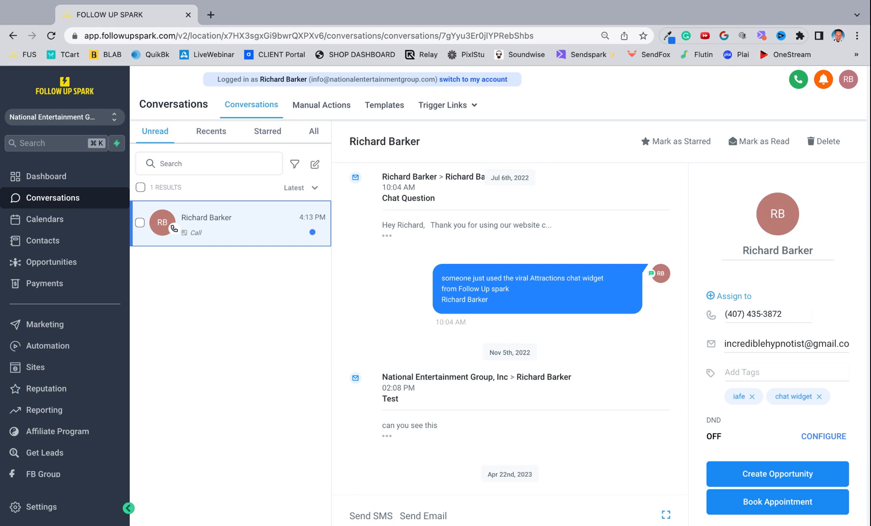
scroll(65, 321, down, 1)
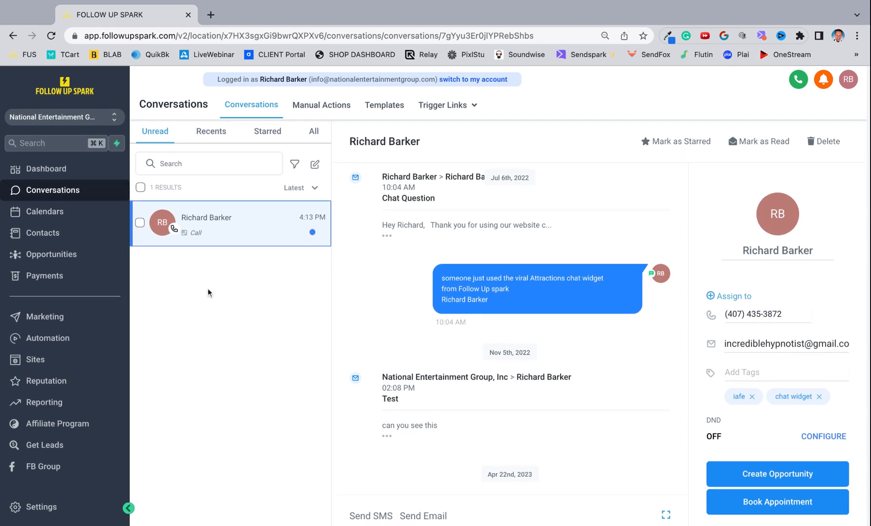
scroll(447, 382, down, 1)
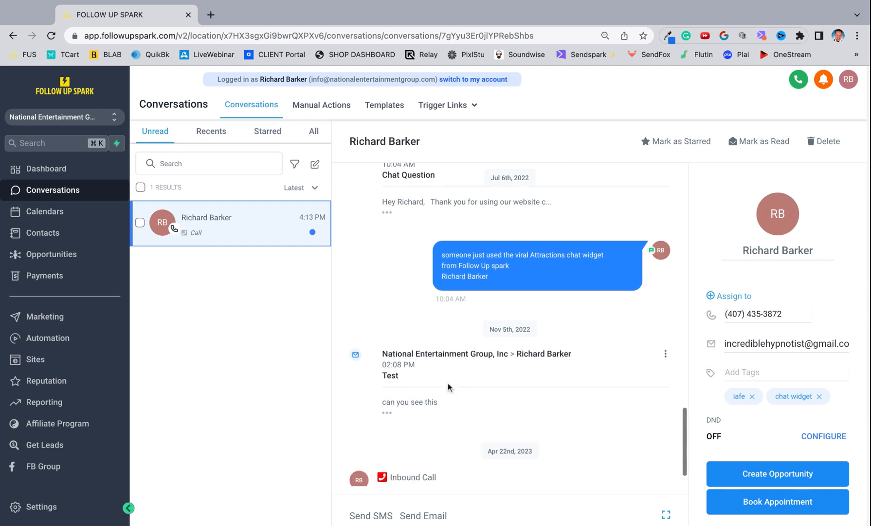
scroll(448, 387, down, 1)
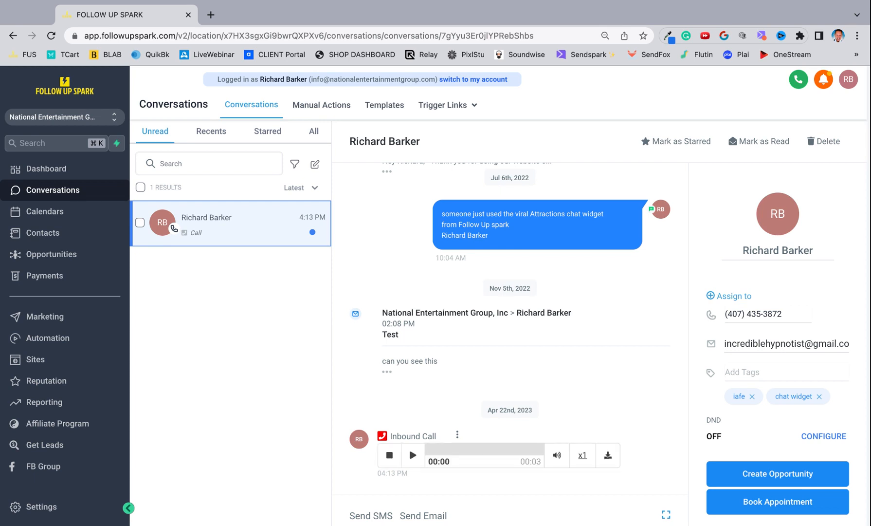
scroll(472, 466, down, 1)
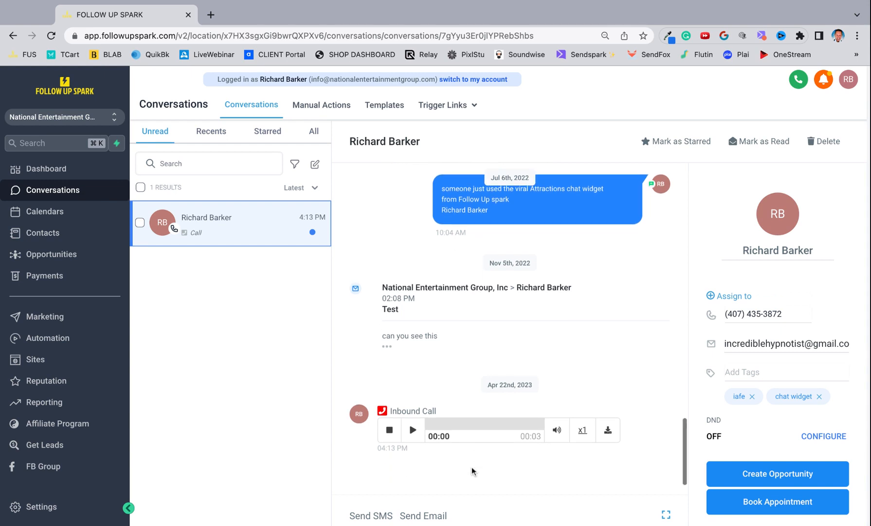
click(412, 438)
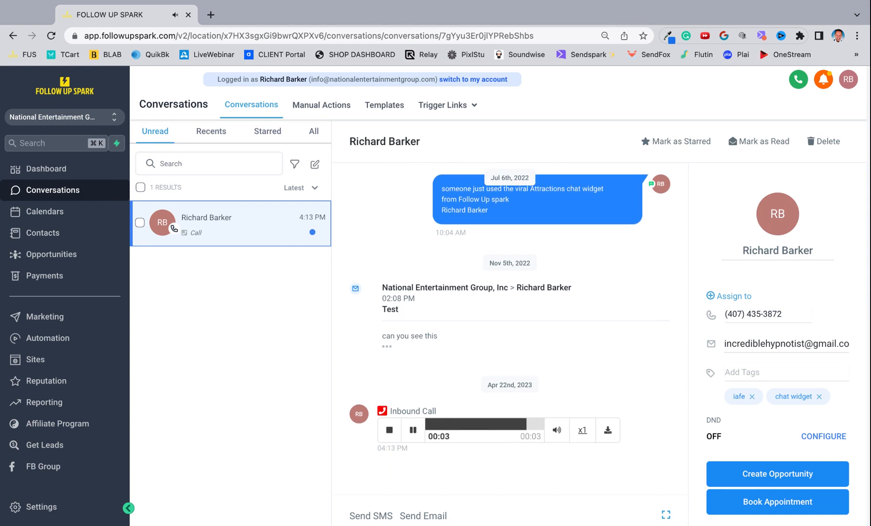
click(413, 432)
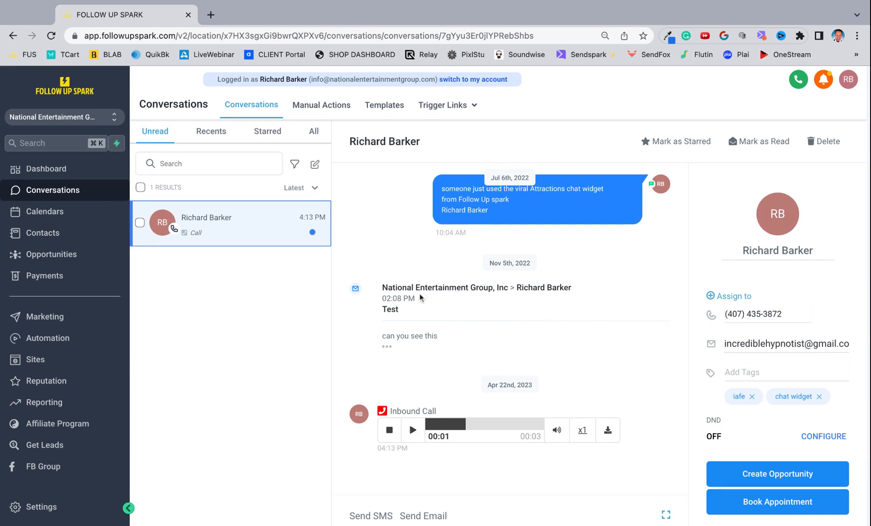
- Call the recently contacted person through the built-in dialer, and close the dialer once the call is over
click(797, 81)
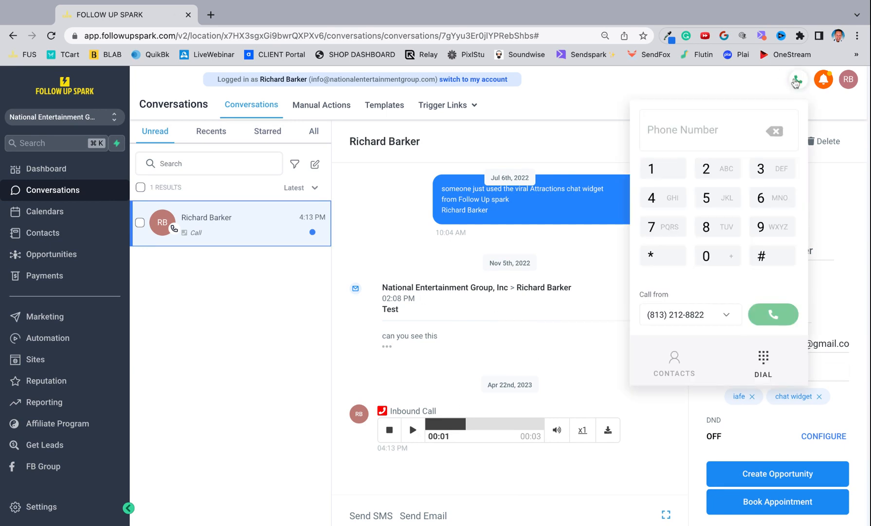
click(726, 317)
click(727, 318)
click(679, 374)
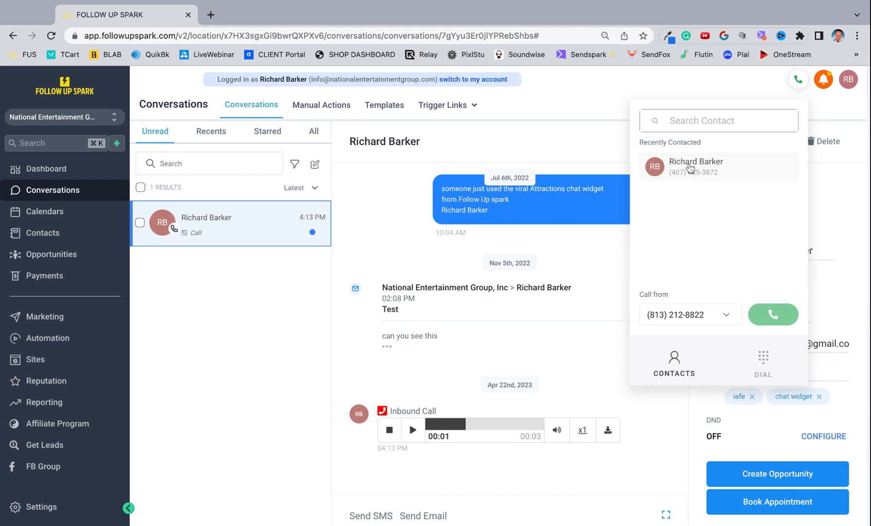
click(684, 174)
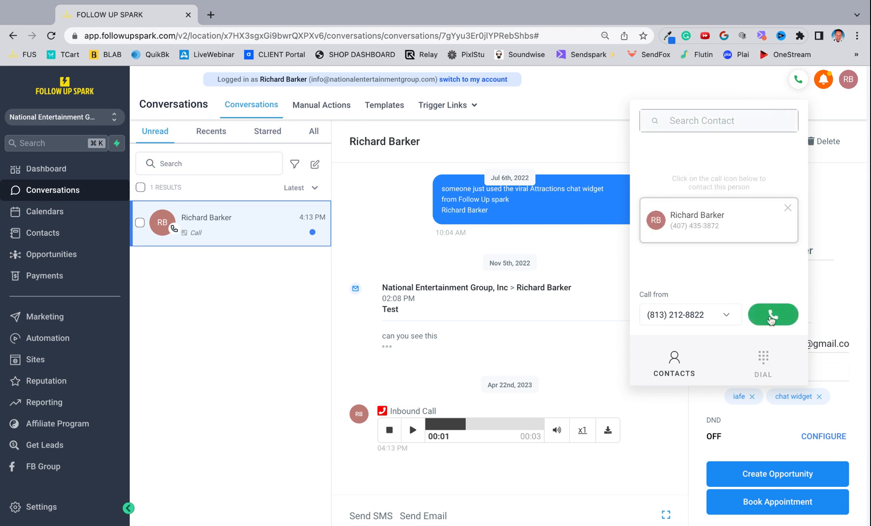
click(770, 318)
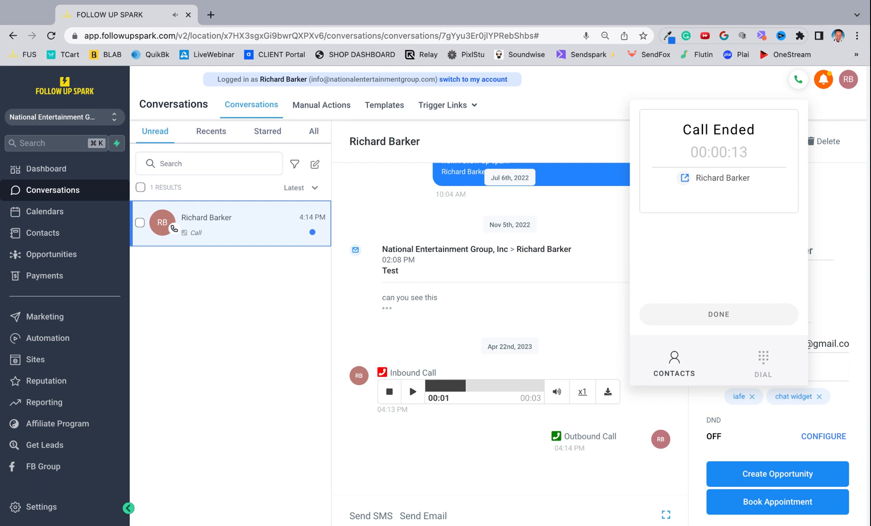
click(799, 81)
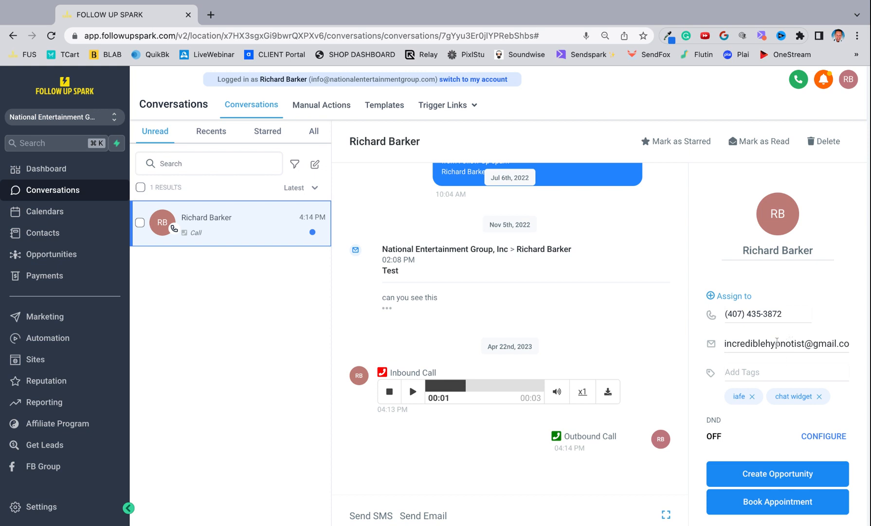
- Look over the conversation's SMS and email composers and the Request payment form, closing them without sending anything
click(379, 515)
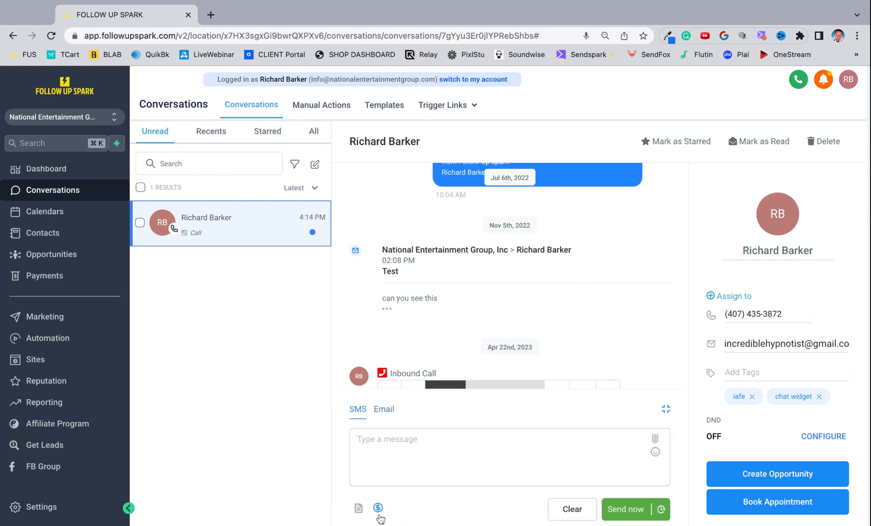
click(385, 410)
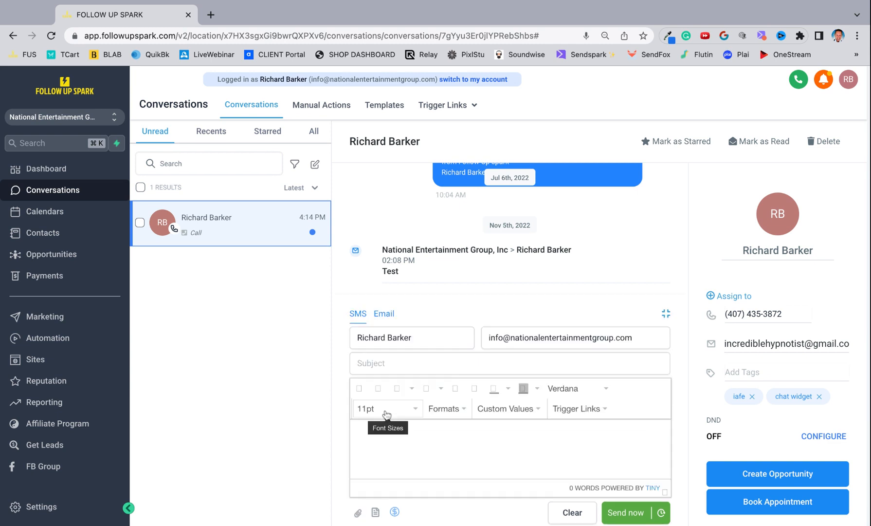
click(666, 313)
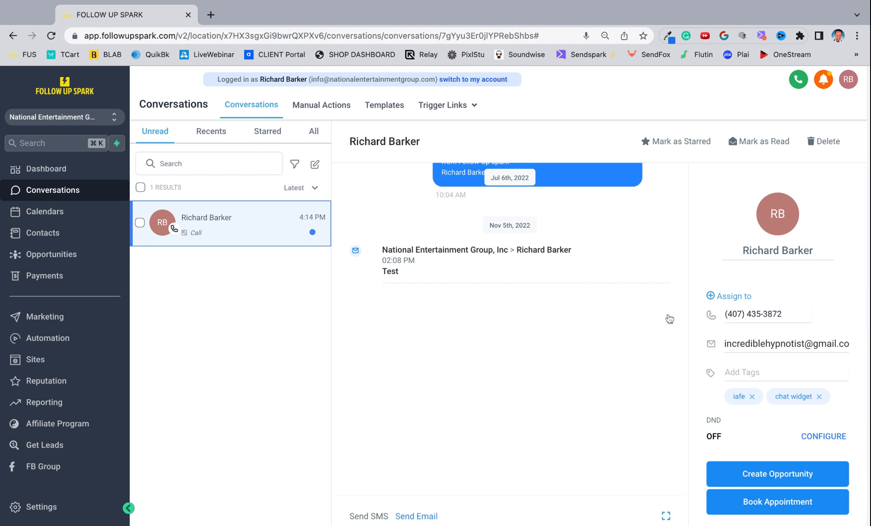
click(371, 515)
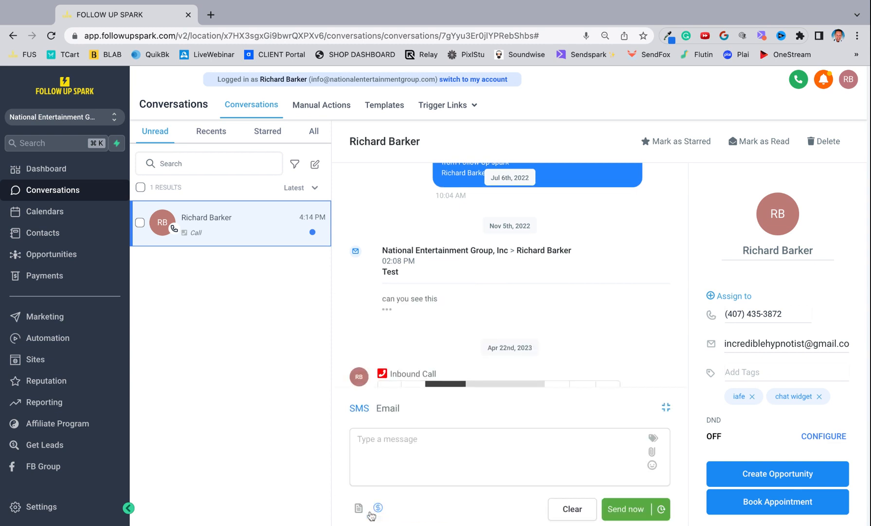
click(378, 507)
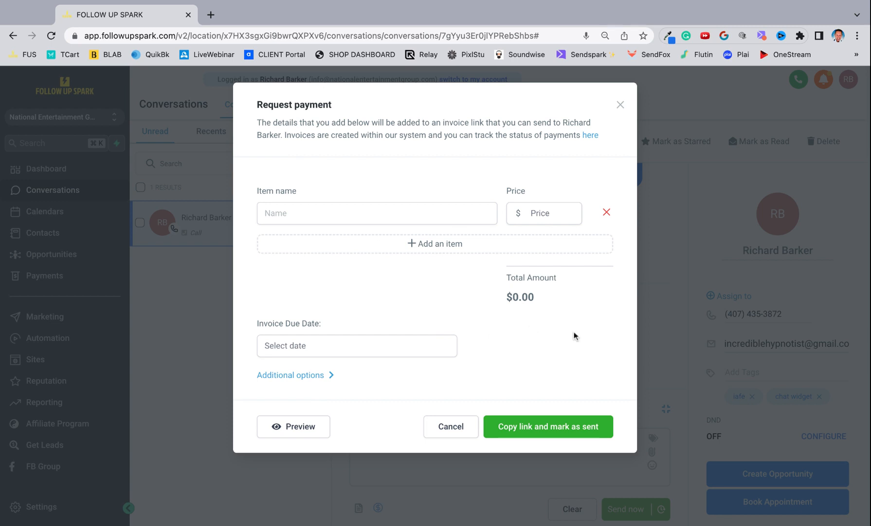
click(449, 216)
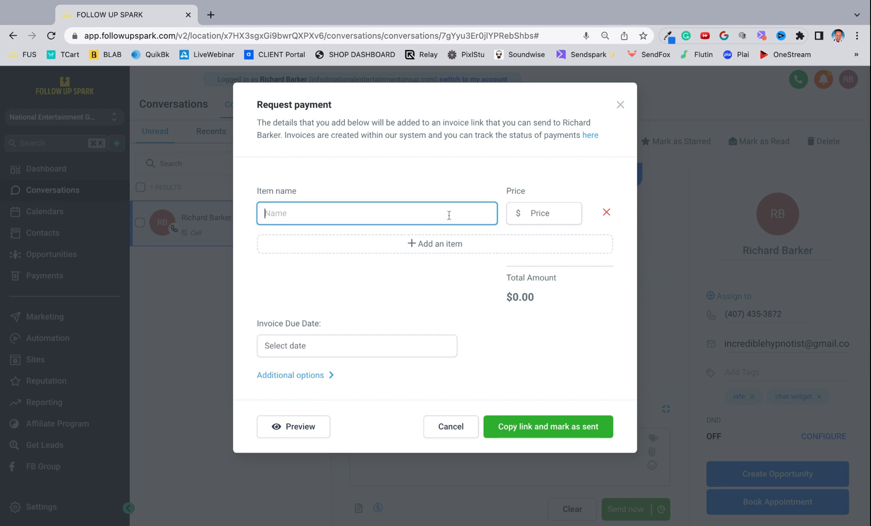
click(619, 105)
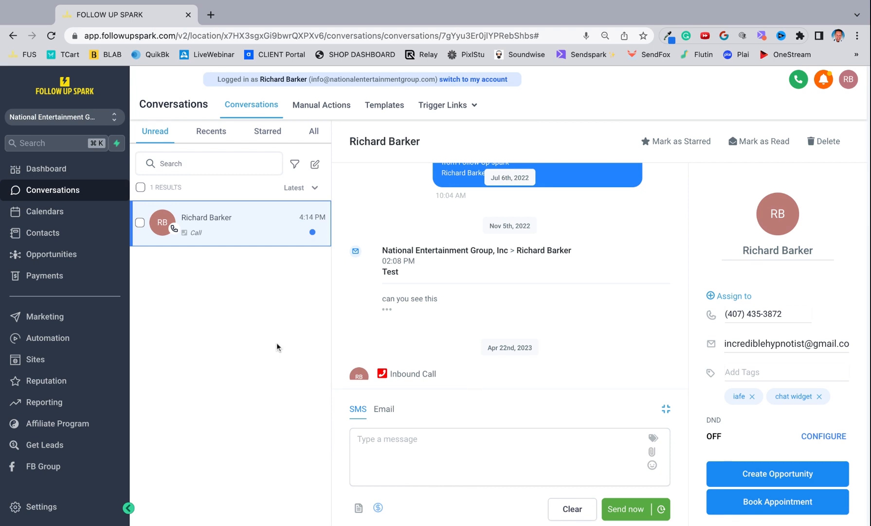
click(665, 409)
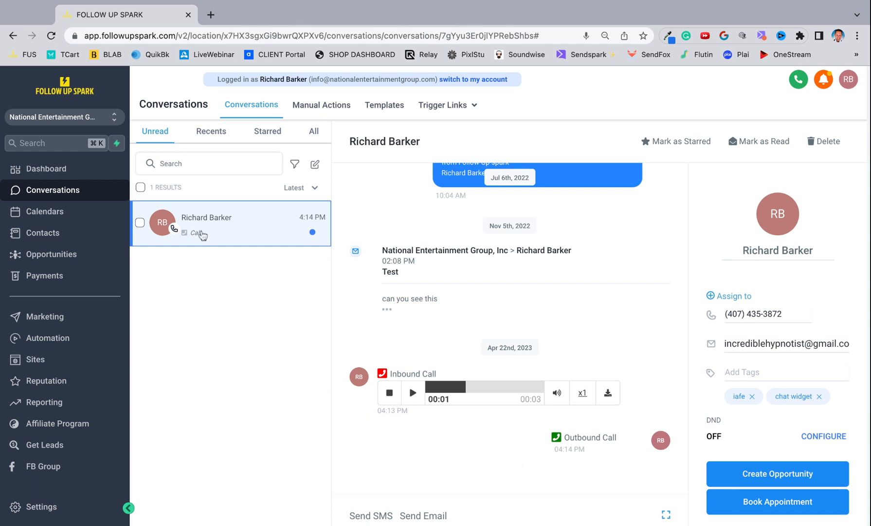
- Open the Auto Missed Call Text-Back workflow and check which contact is active in the Slight Delay step
click(58, 341)
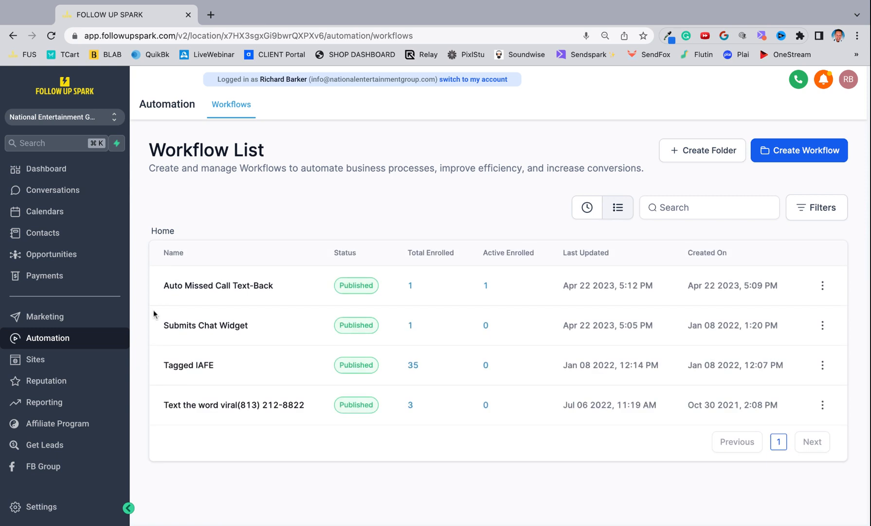
click(206, 286)
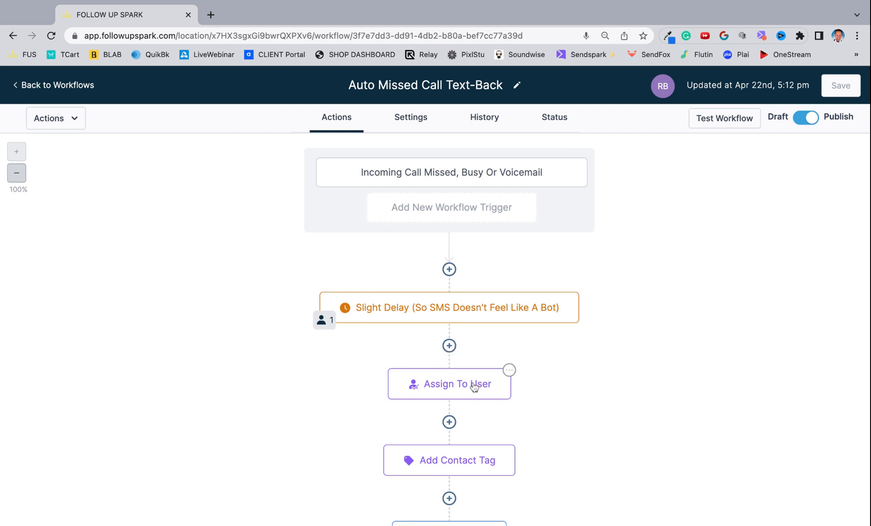
click(322, 321)
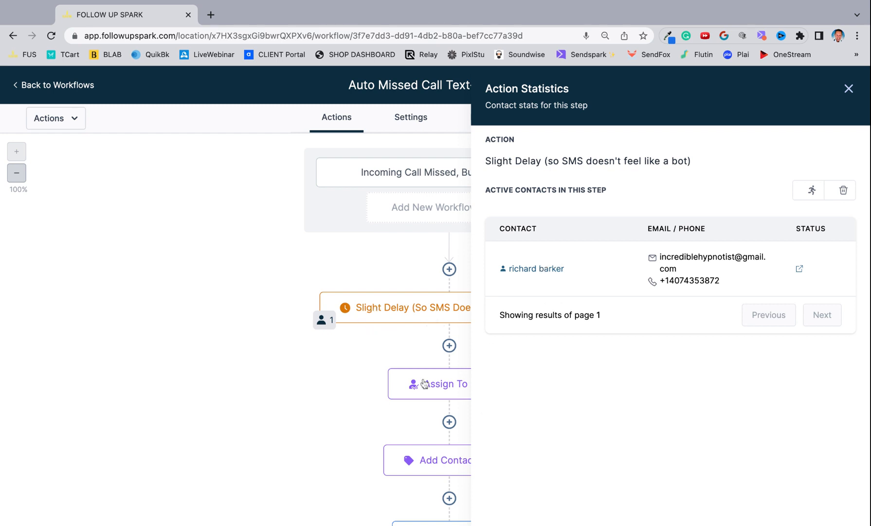
click(849, 90)
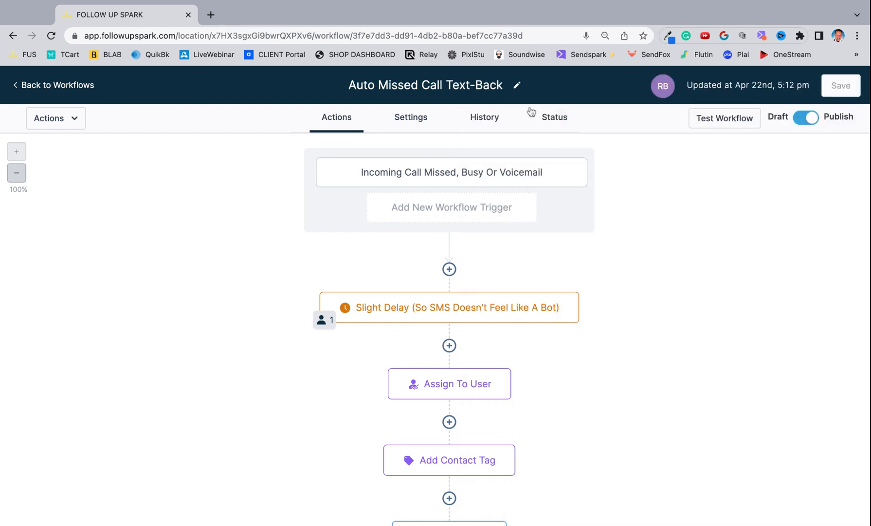
- Advance the contact waiting in the workflow past the Slight Delay step, and check the conversation for the automated texts
click(556, 120)
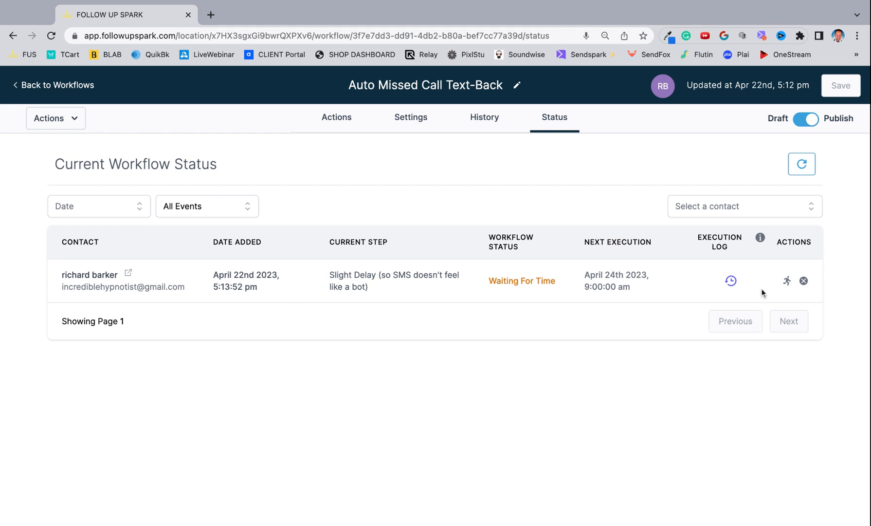
click(788, 282)
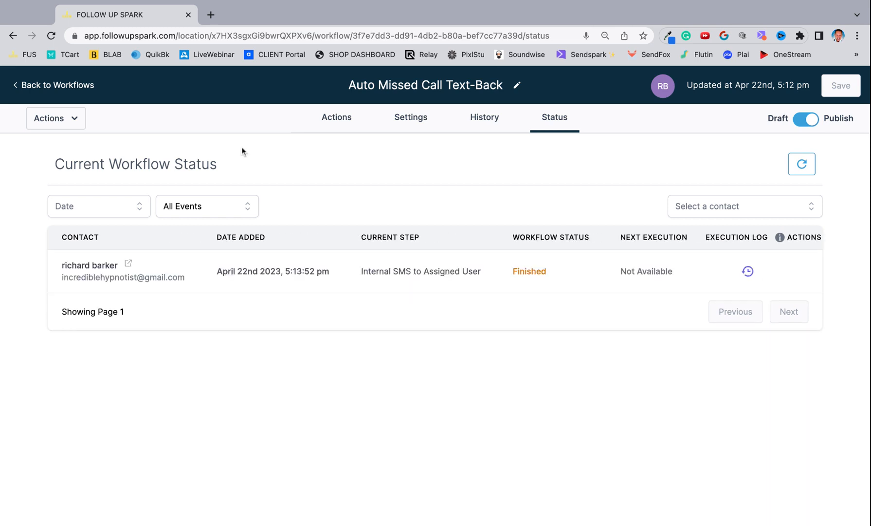
click(63, 87)
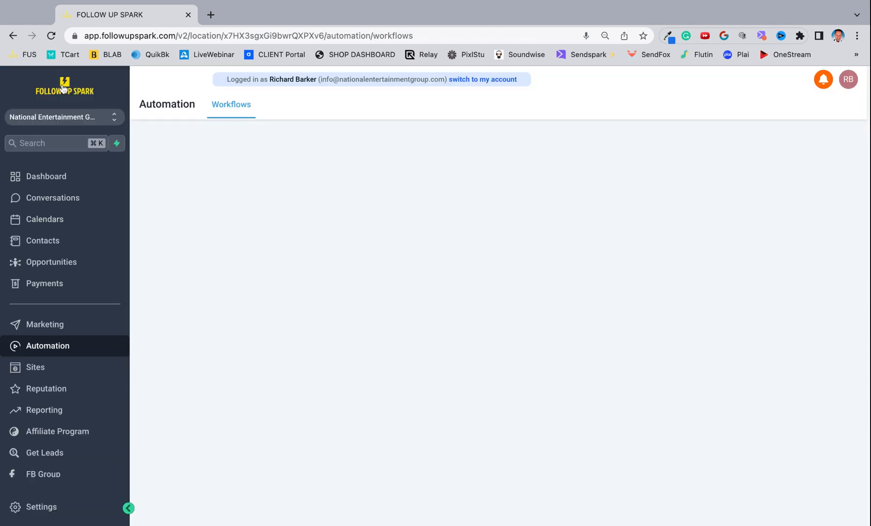
click(64, 201)
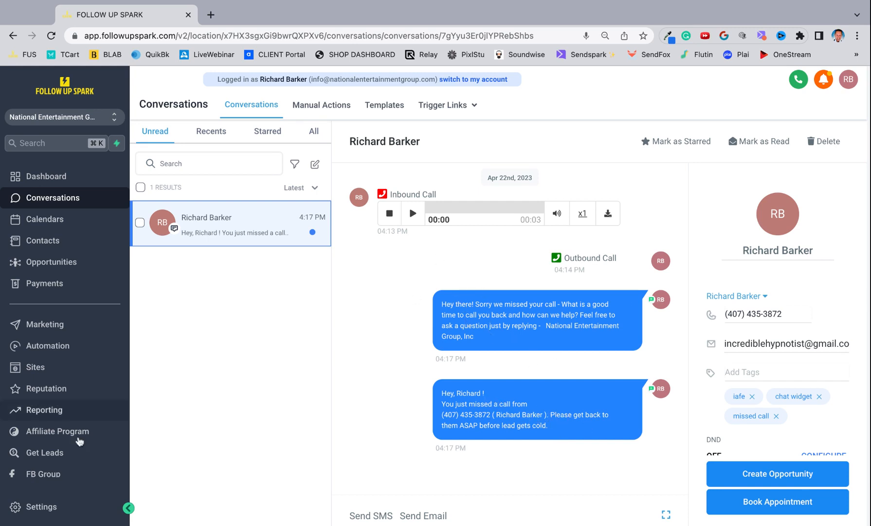
- Look through the account's Business Profile settings, from General Information down to the General options
click(43, 508)
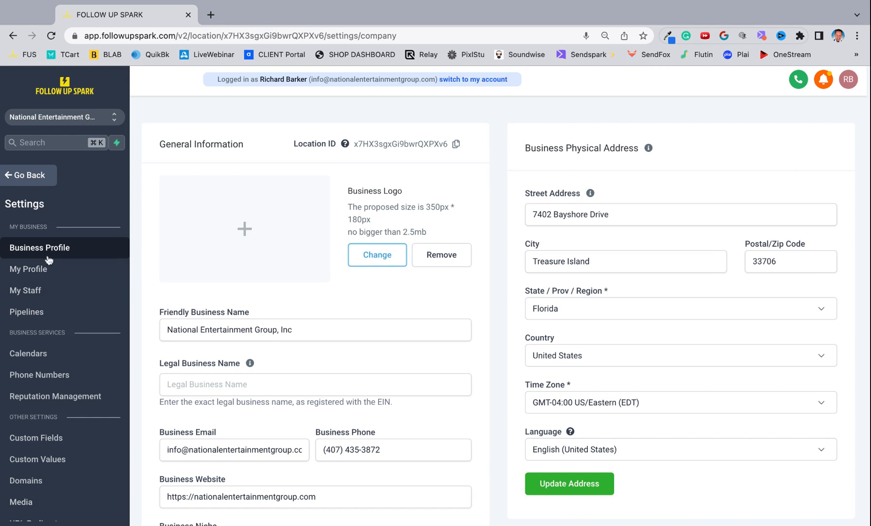
scroll(416, 327, down, 7)
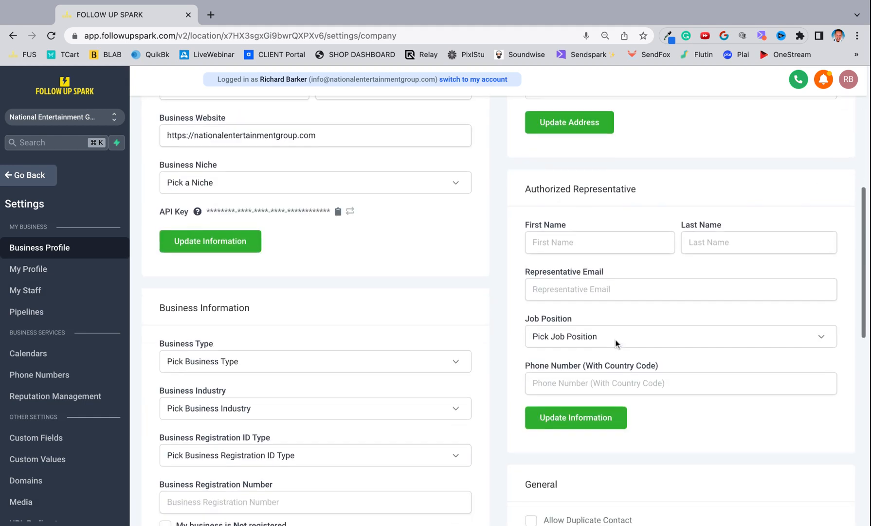
scroll(615, 341, down, 11)
scroll(615, 351, up, 17)
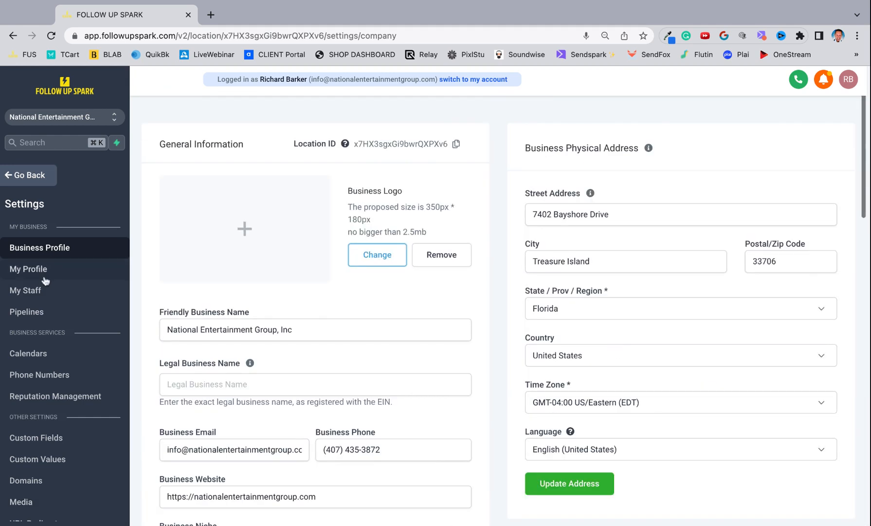
- Return to the contact's conversation to review the missed-call texts, and go to the dashboard
click(24, 175)
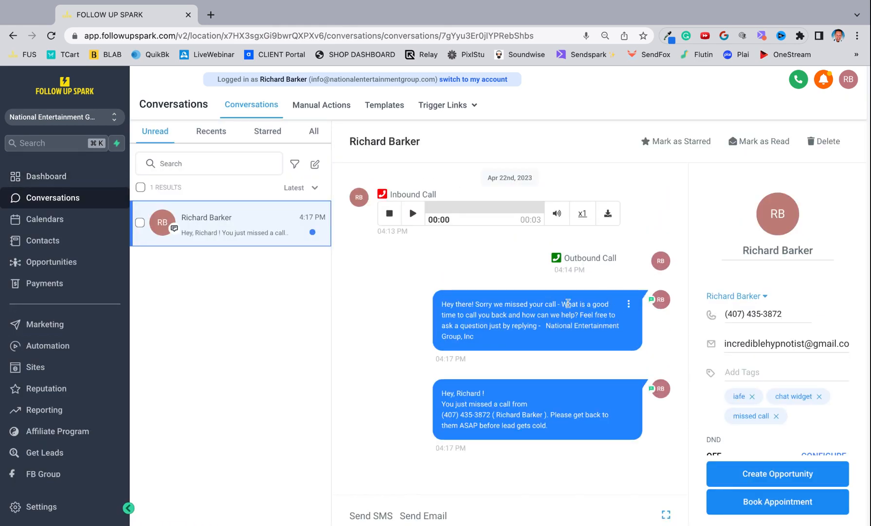
scroll(111, 373, down, 1)
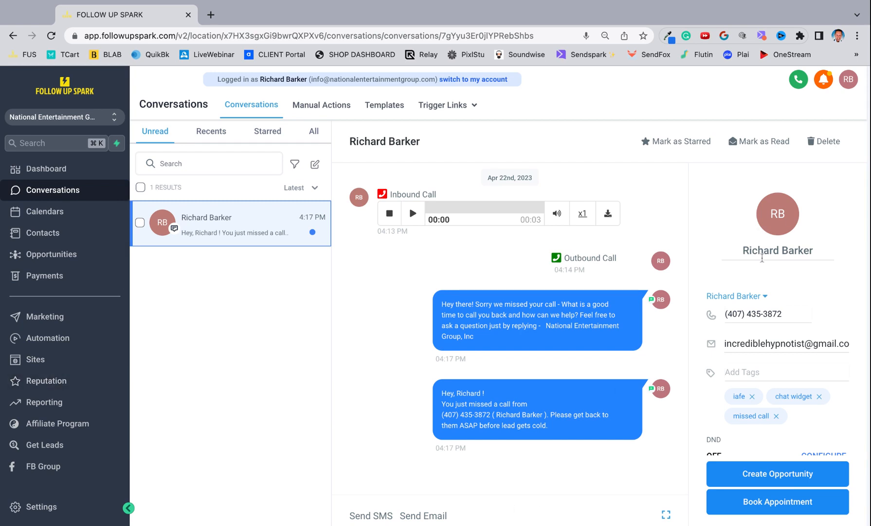
click(57, 176)
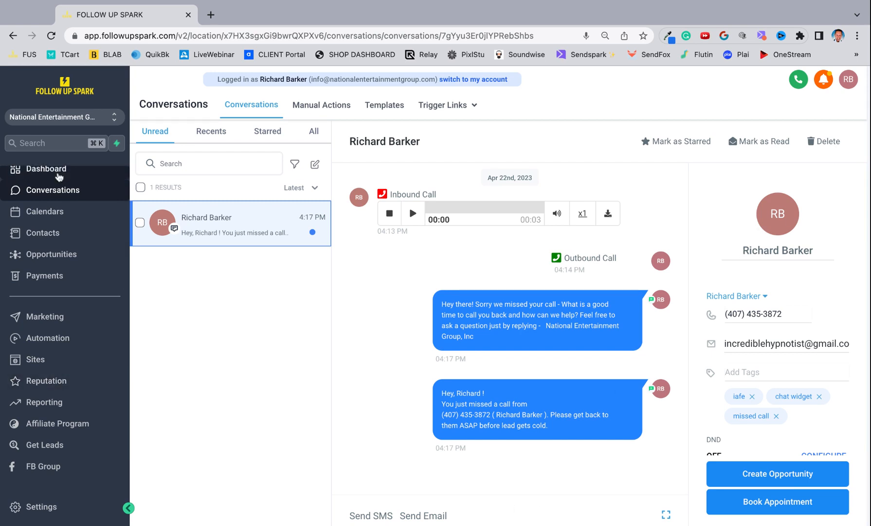